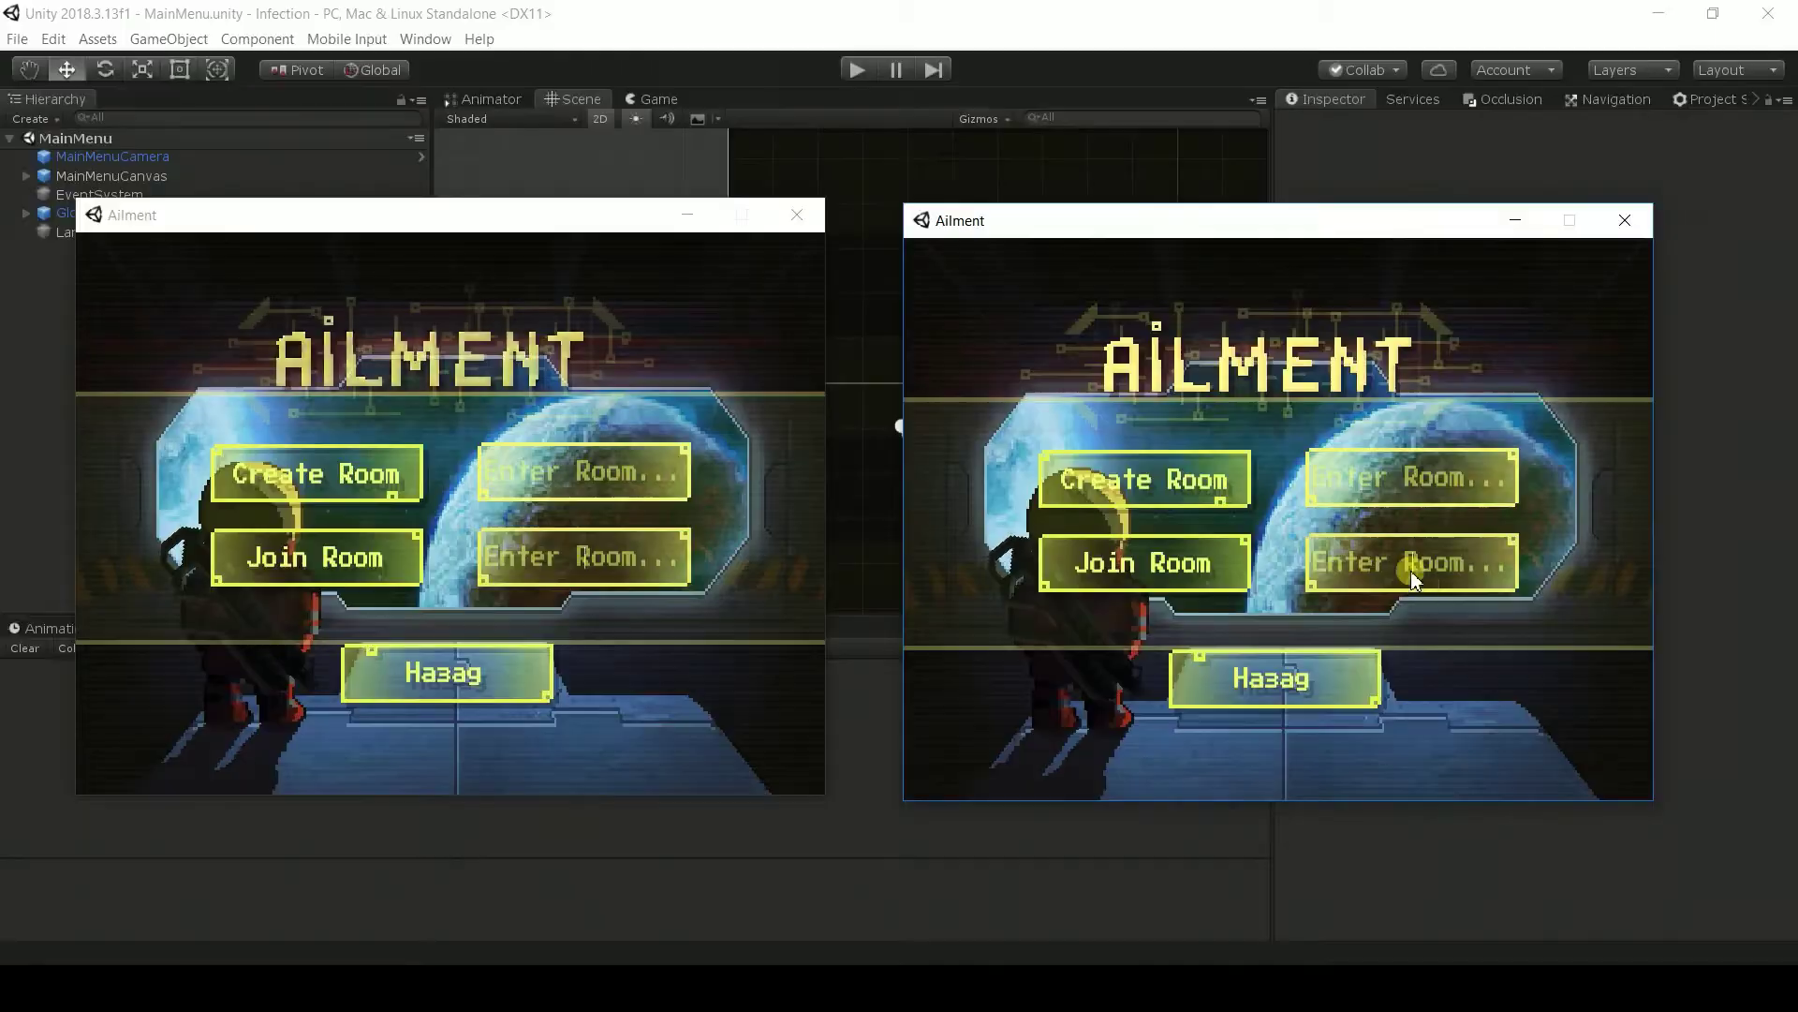
- Enter room name H in both windows and create the room so both clients join it
left_click(1411, 571)
type("H")
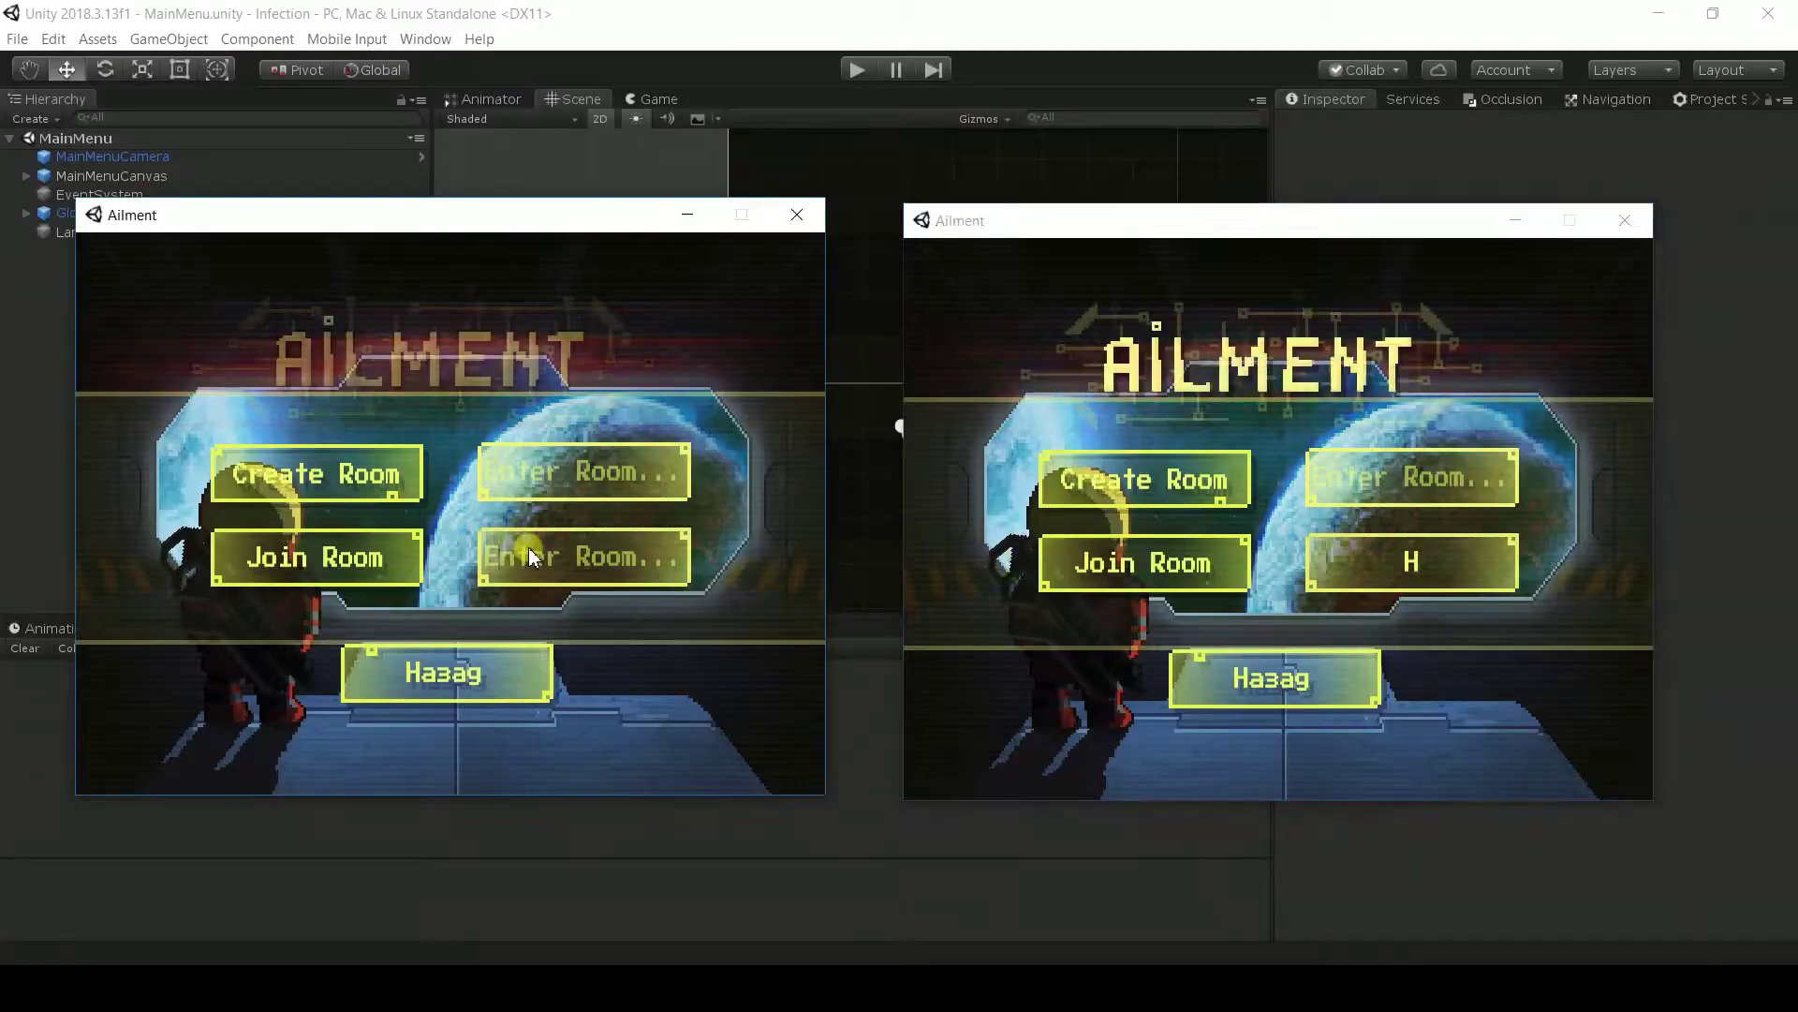
left_click(528, 547)
type("H")
left_click(1171, 554)
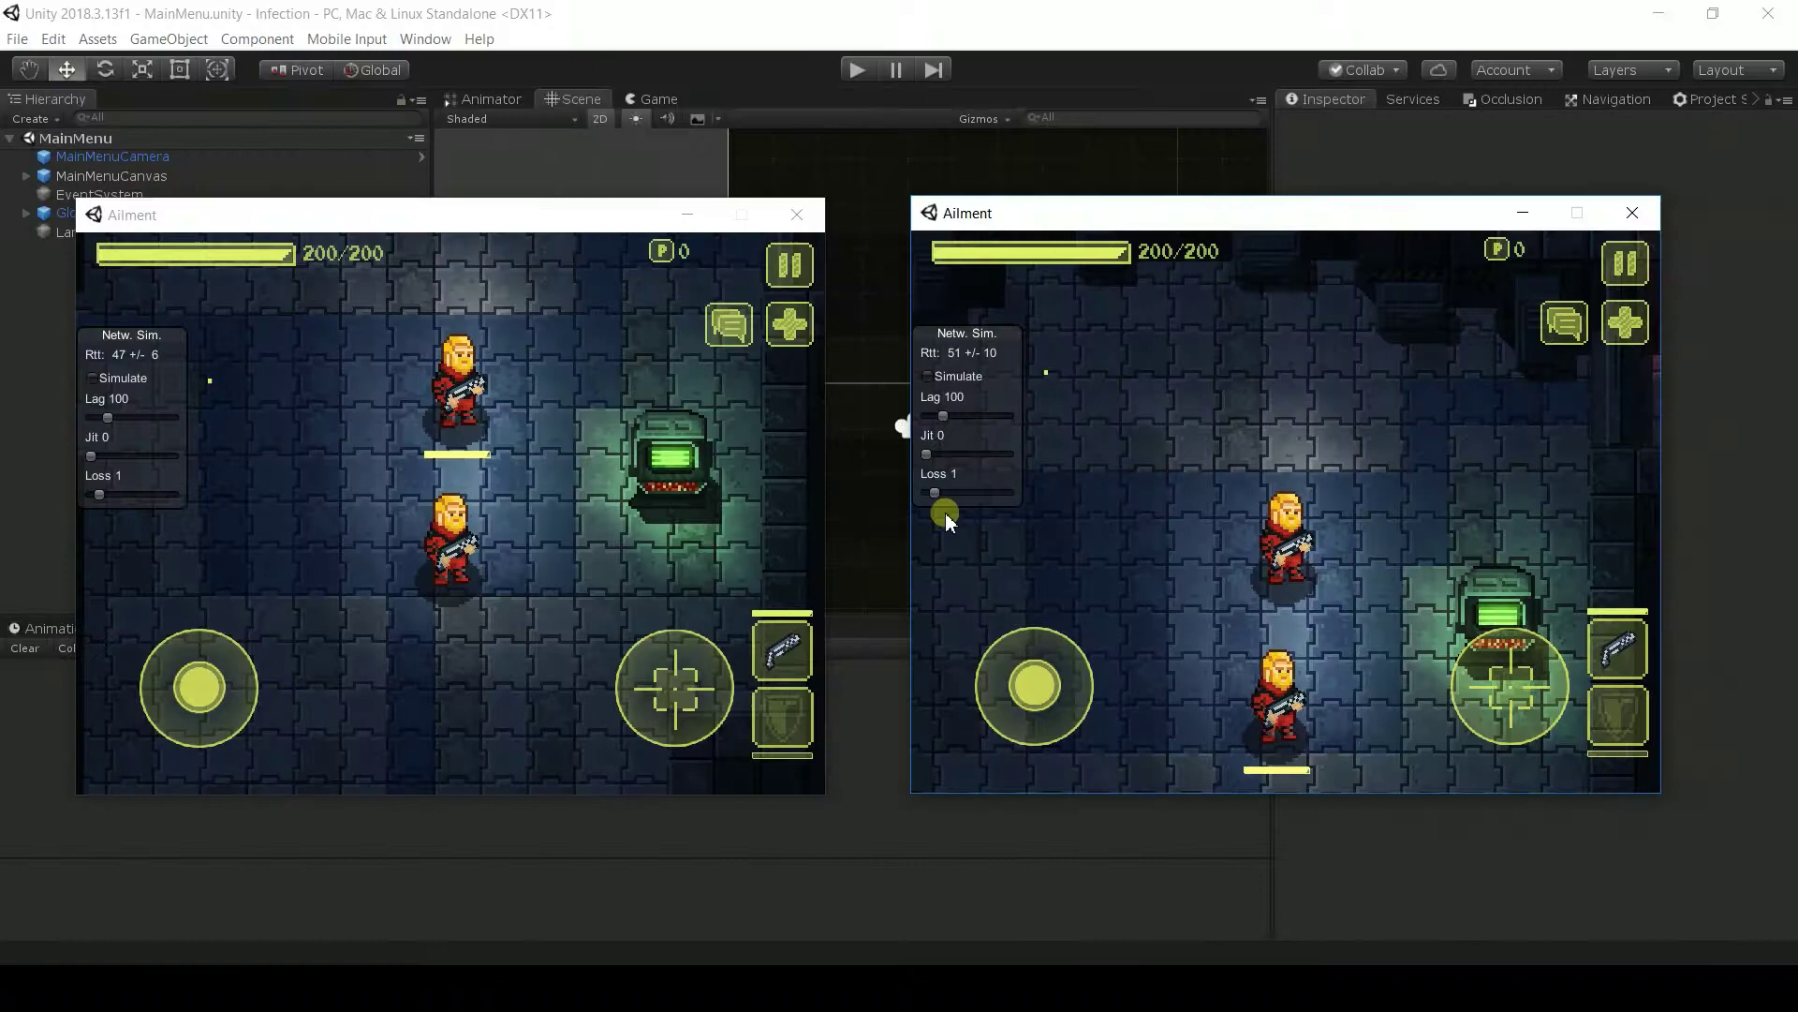
- Walk the guest and host players through the level using the joystick and W key
left_click_drag(1165, 505, 1273, 498)
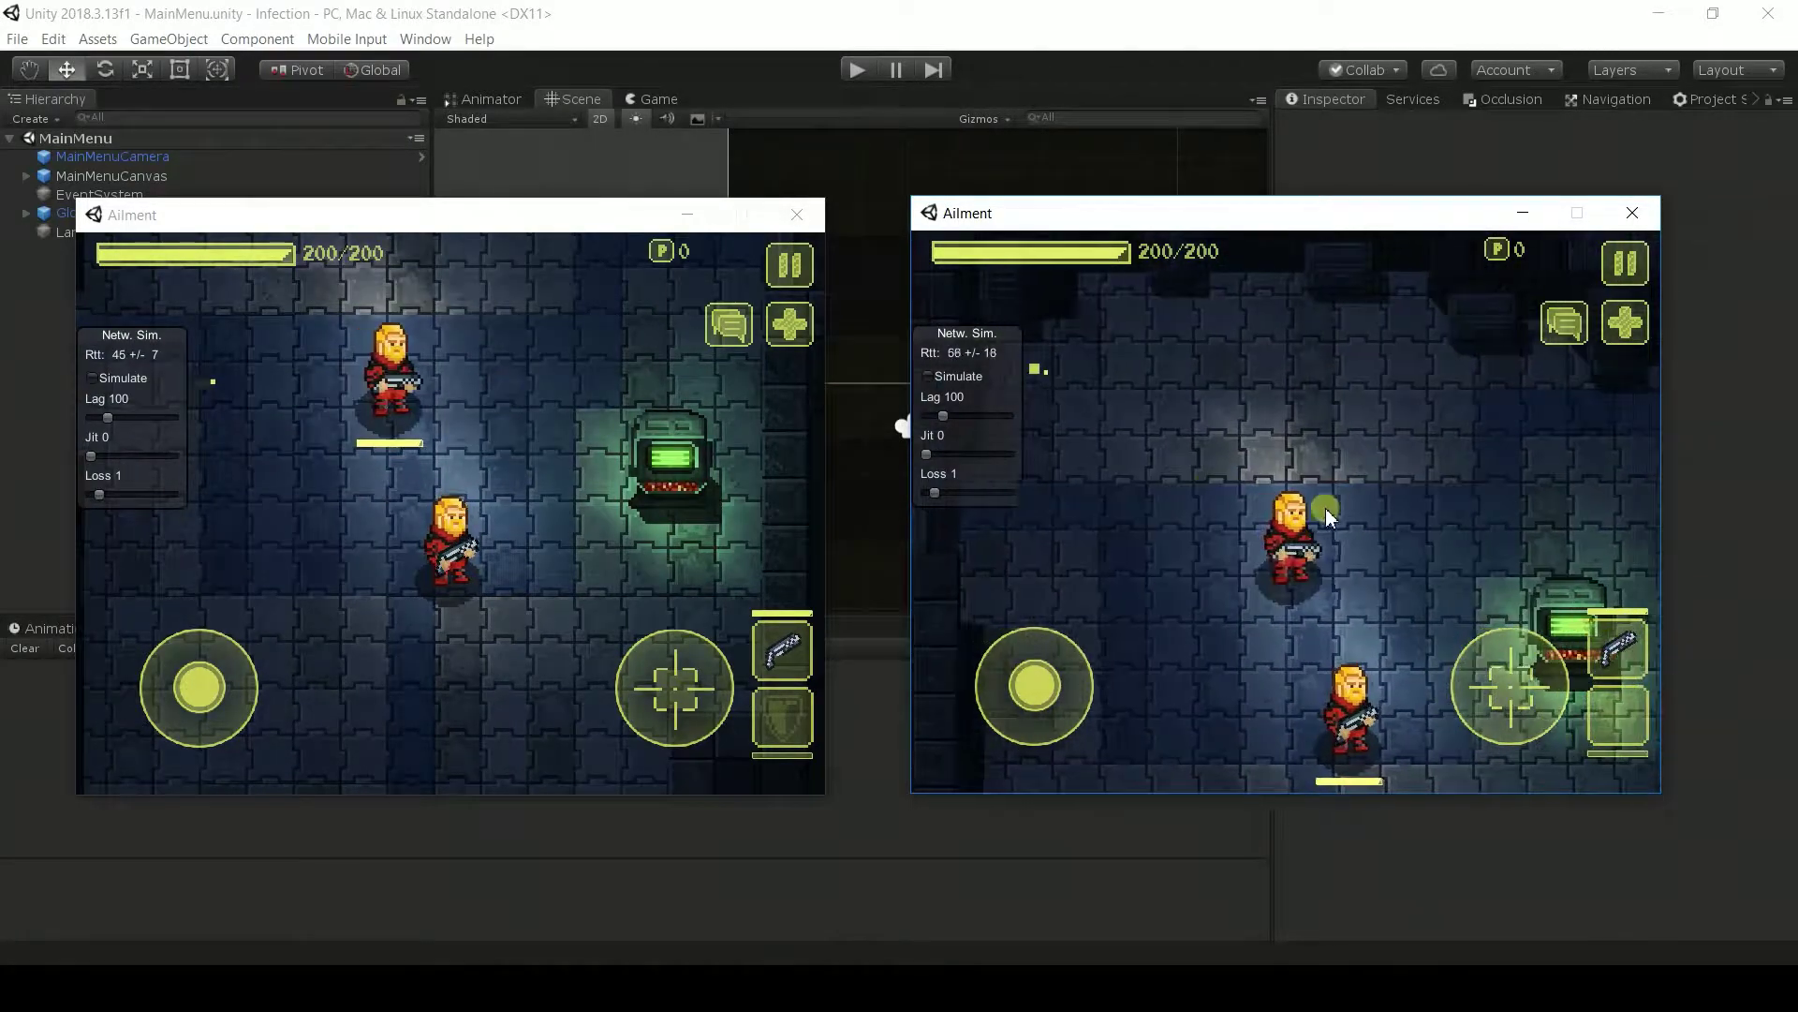
left_click_drag(1273, 498, 1023, 485)
mouse_move(635, 412)
left_mouse_down()
mouse_move(346, 444)
mouse_move(384, 443)
left_mouse_up()
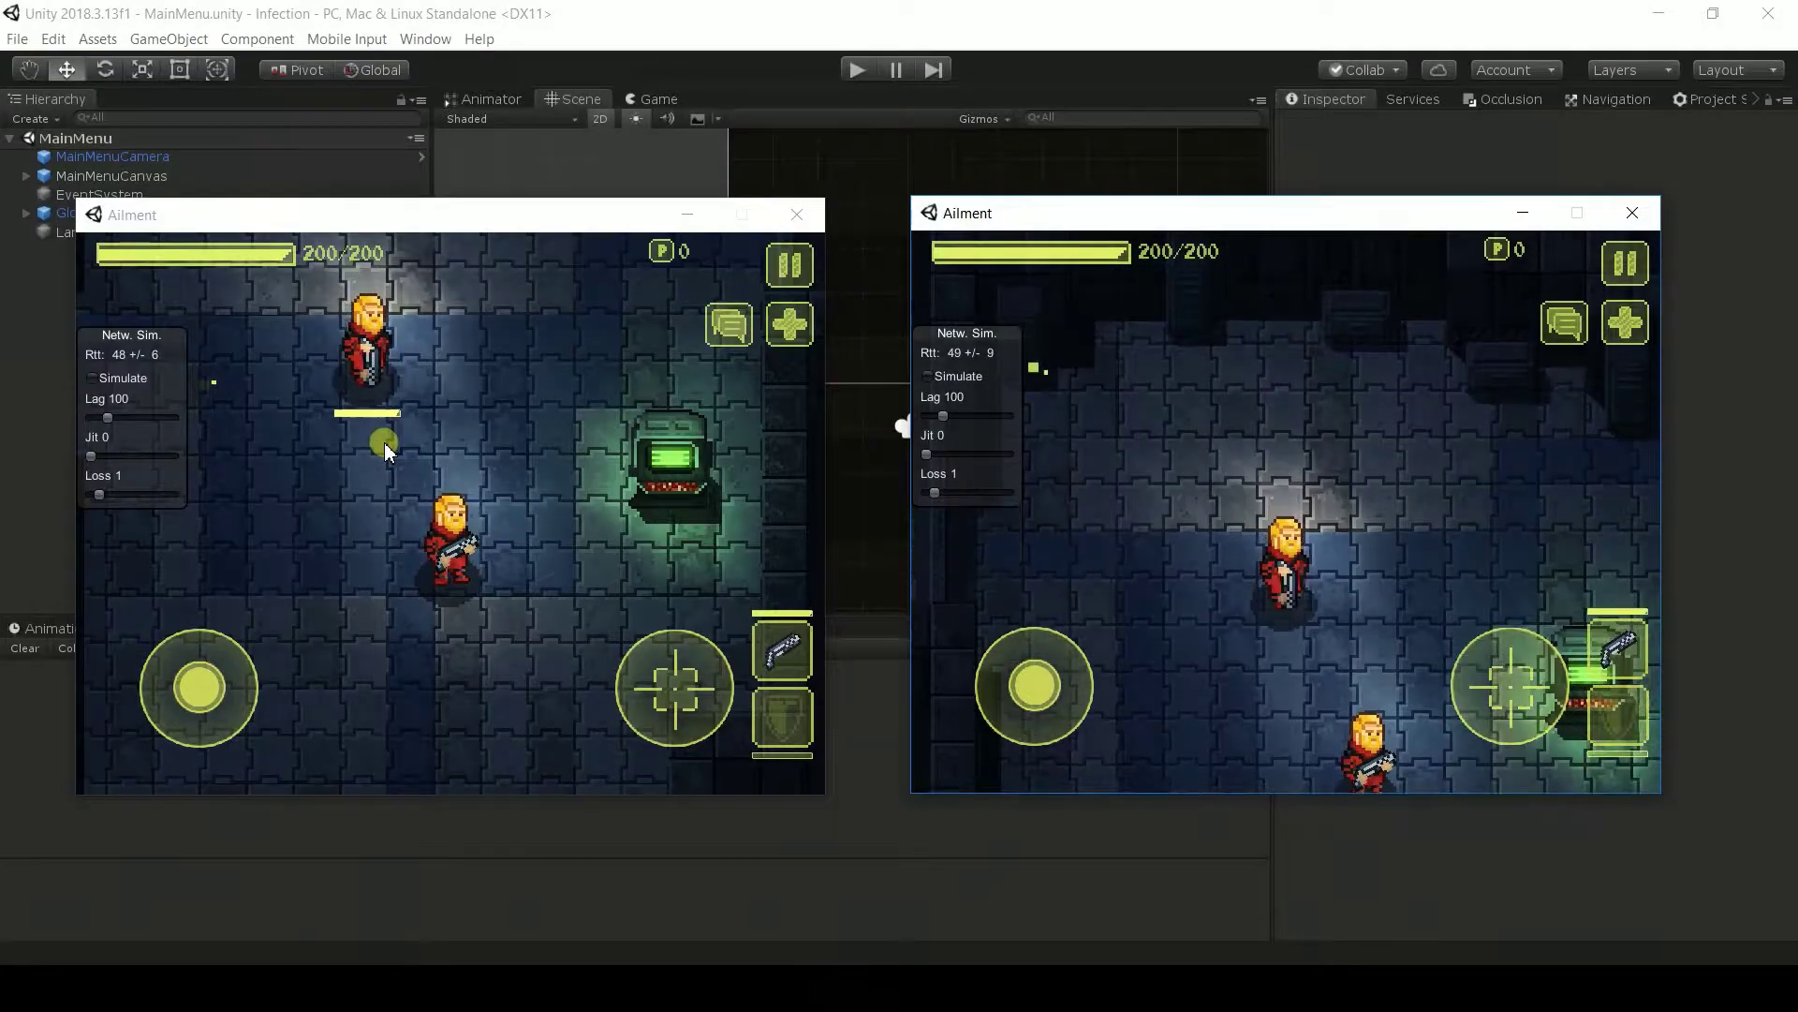
left_click_drag(384, 442, 384, 442)
key("w")
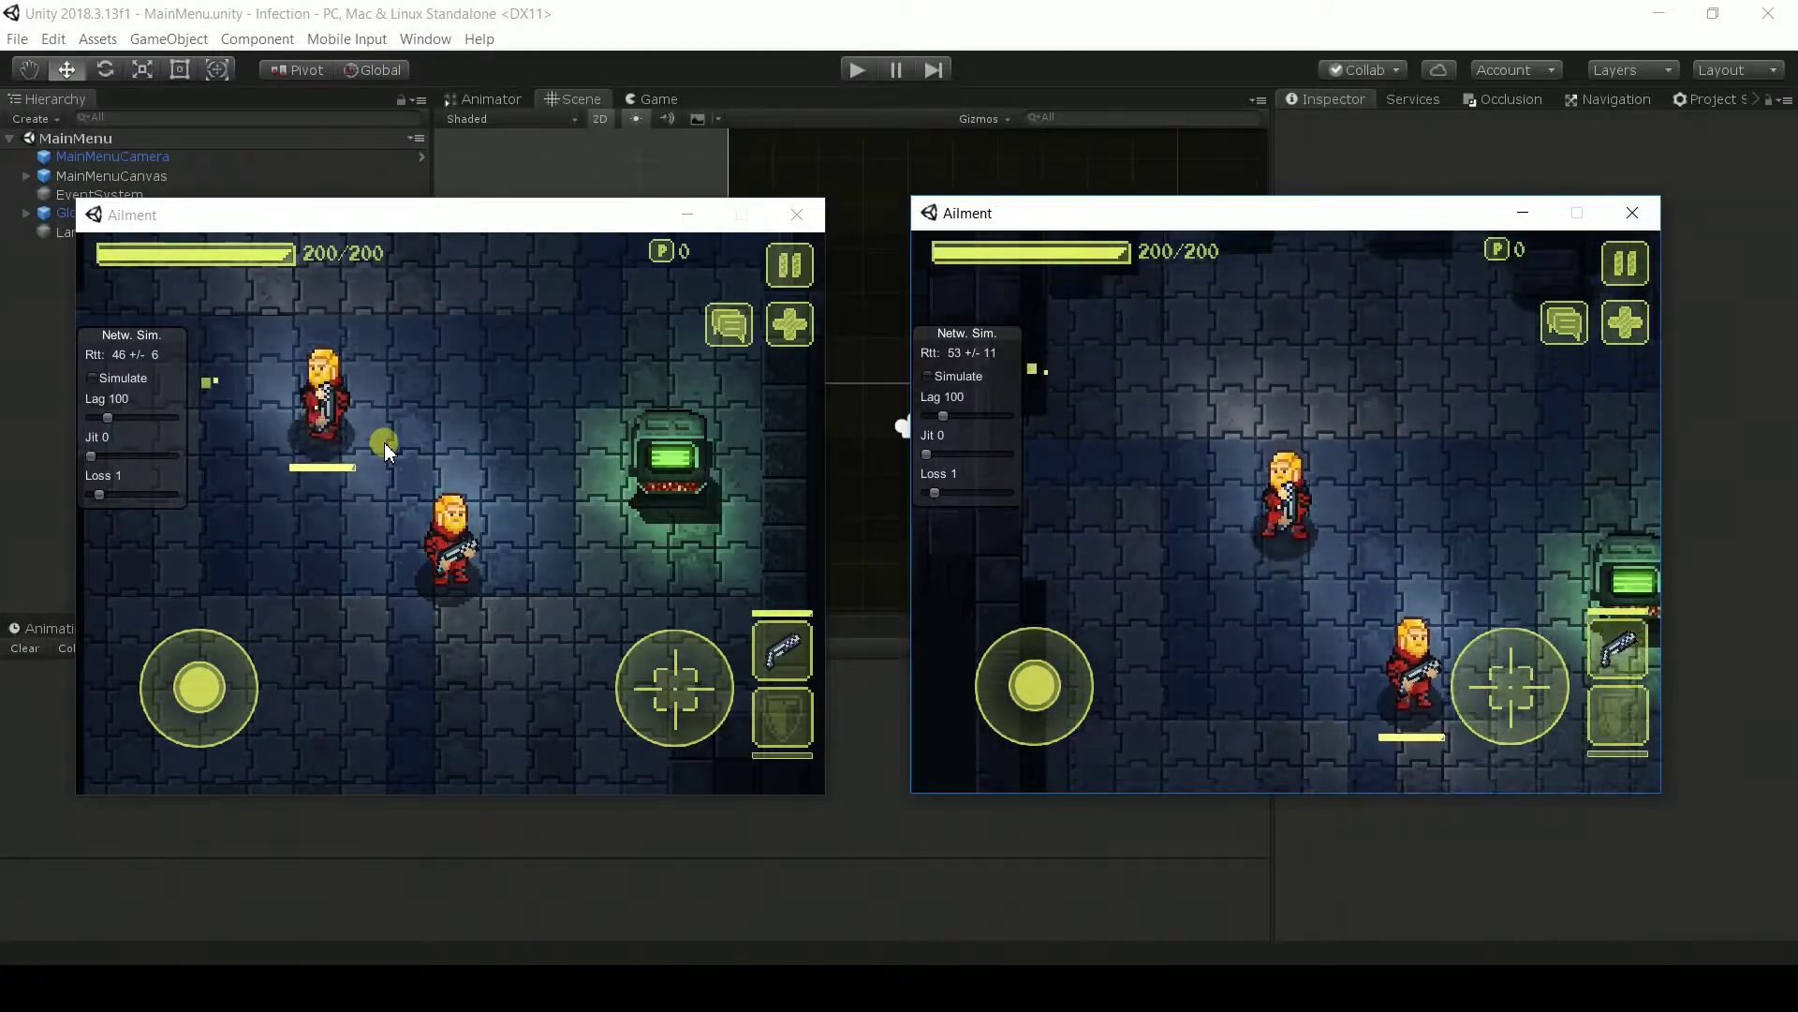
- Walk the guest's player across the room and teleport the host's player beside it
left_click(1088, 289)
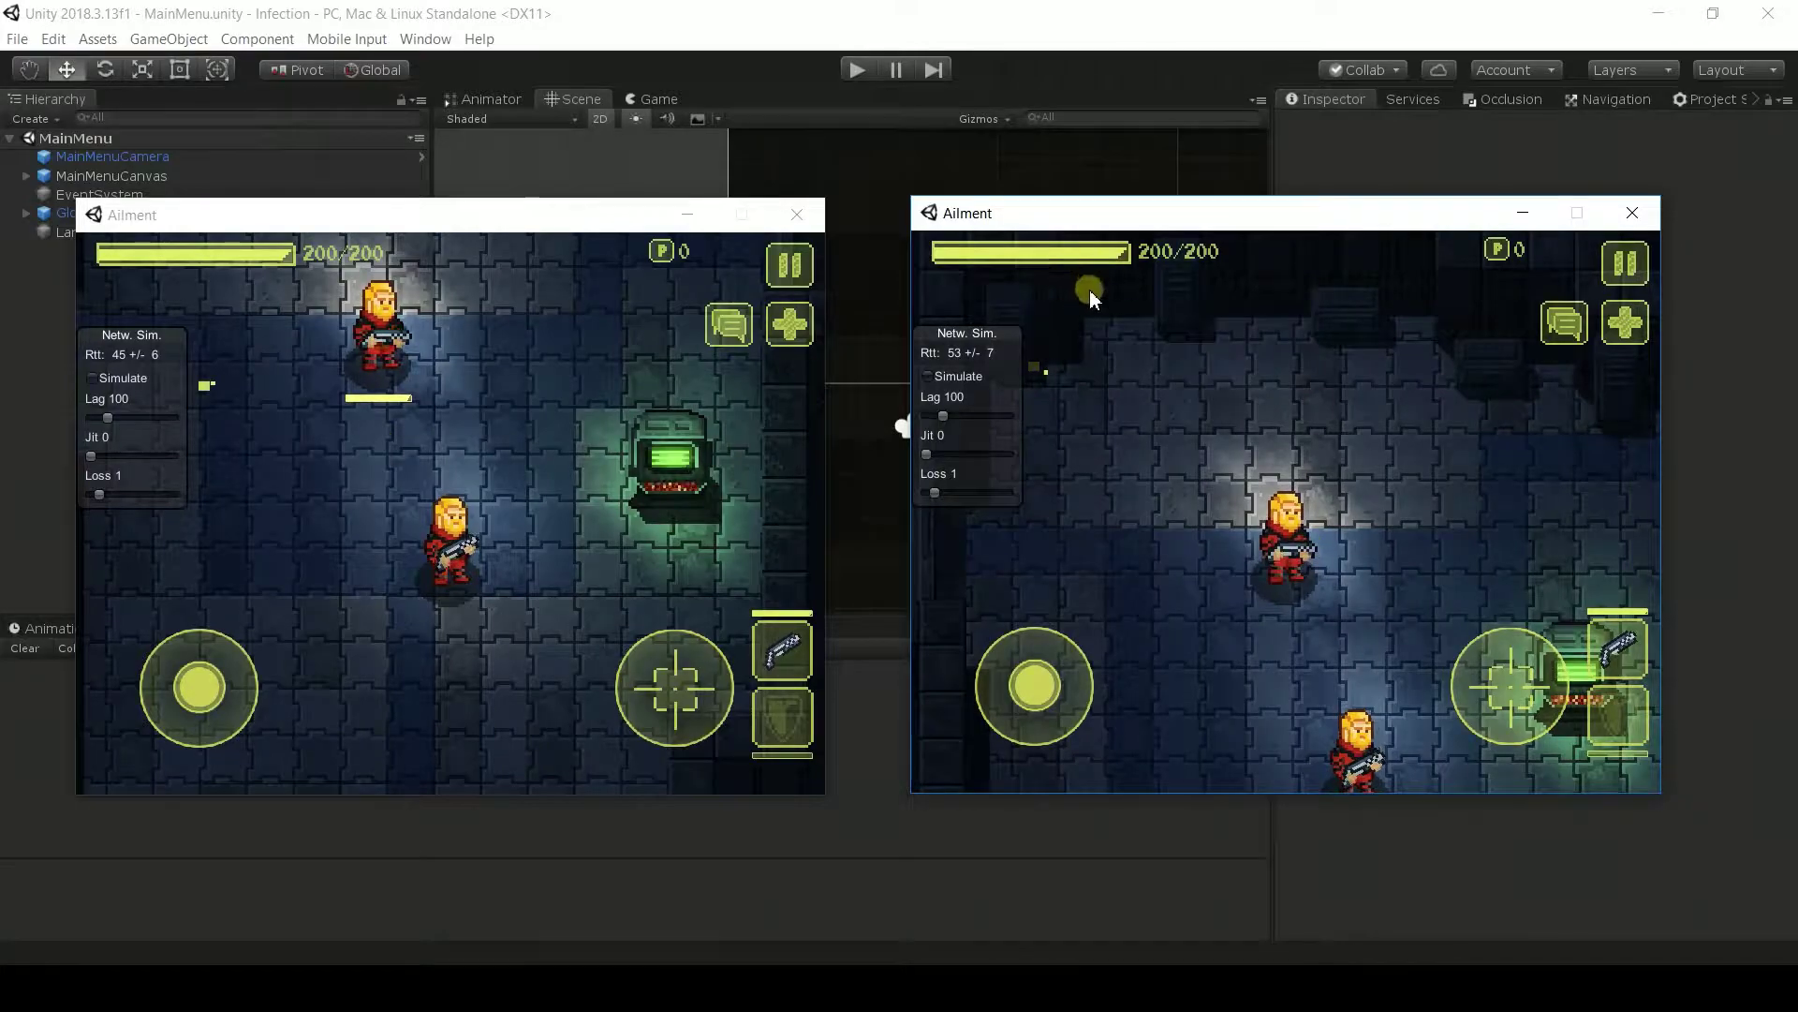
left_click_drag(1046, 373, 1046, 374)
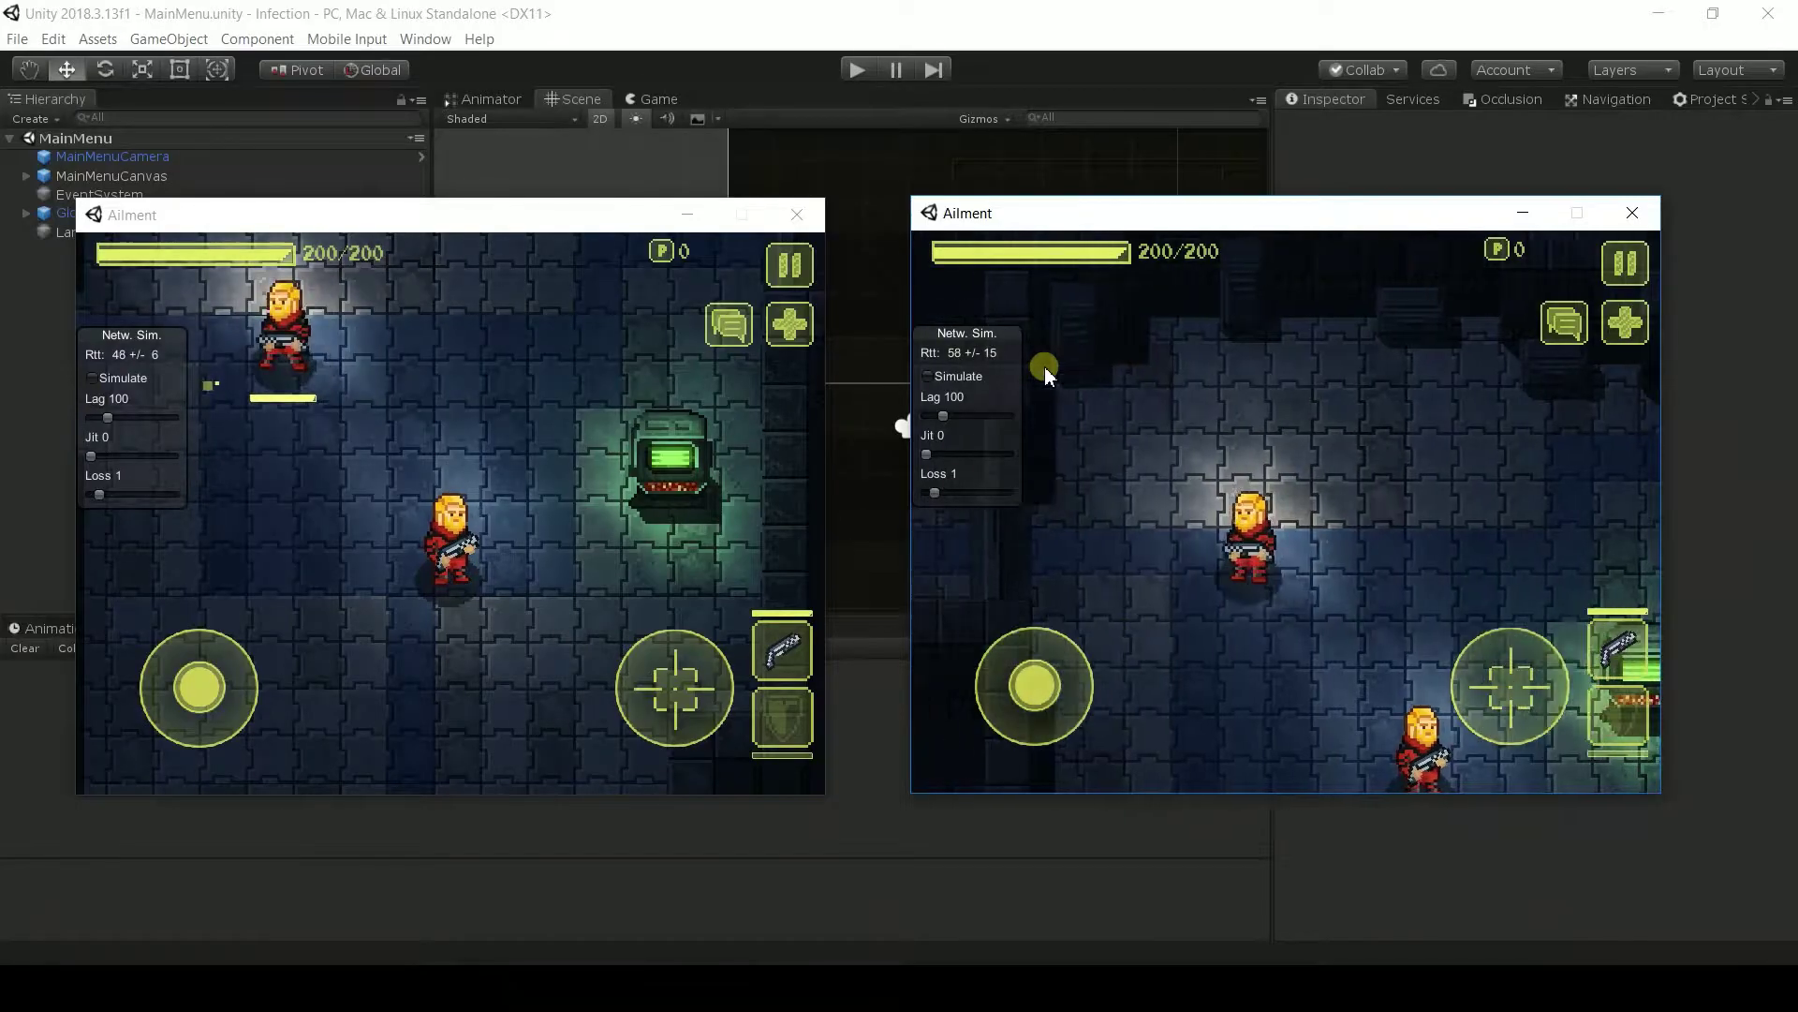
left_click_drag(1452, 470, 1345, 532)
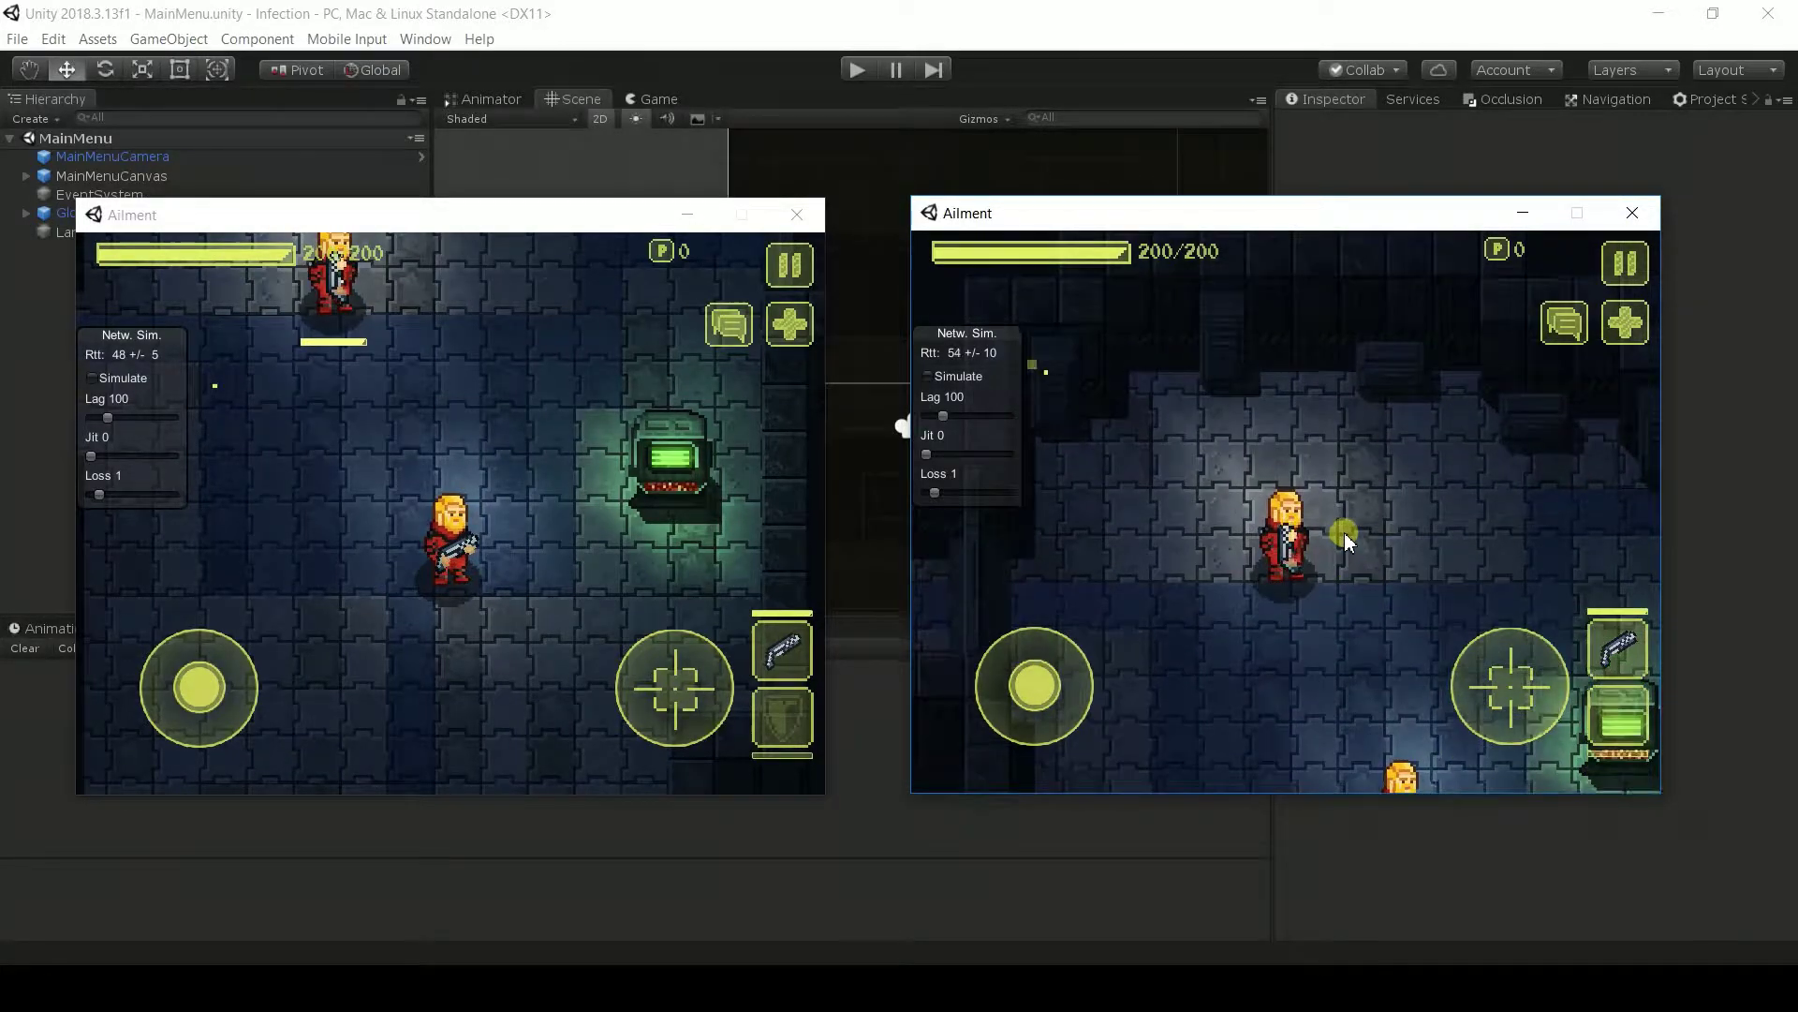
left_click(710, 440)
left_click_drag(682, 465, 607, 448)
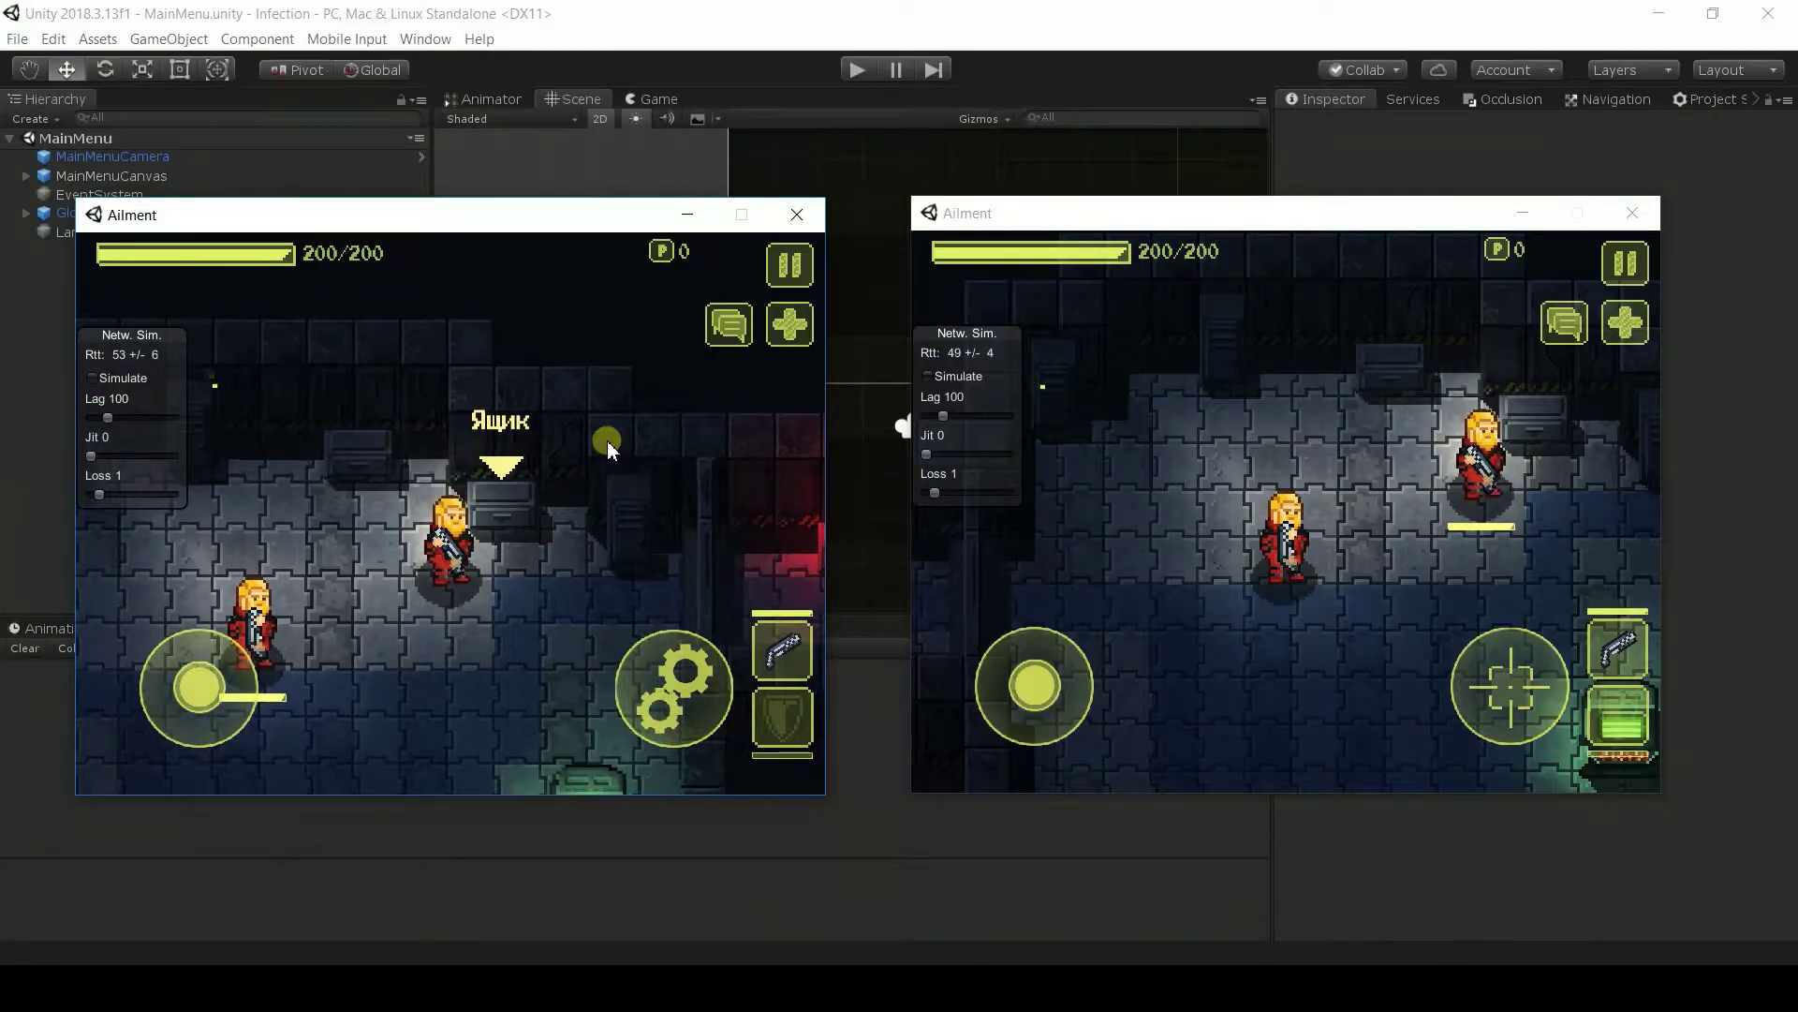
- Use the supply crate to raise health to 300/300, then walk left past the cabinet and crates
key("e")
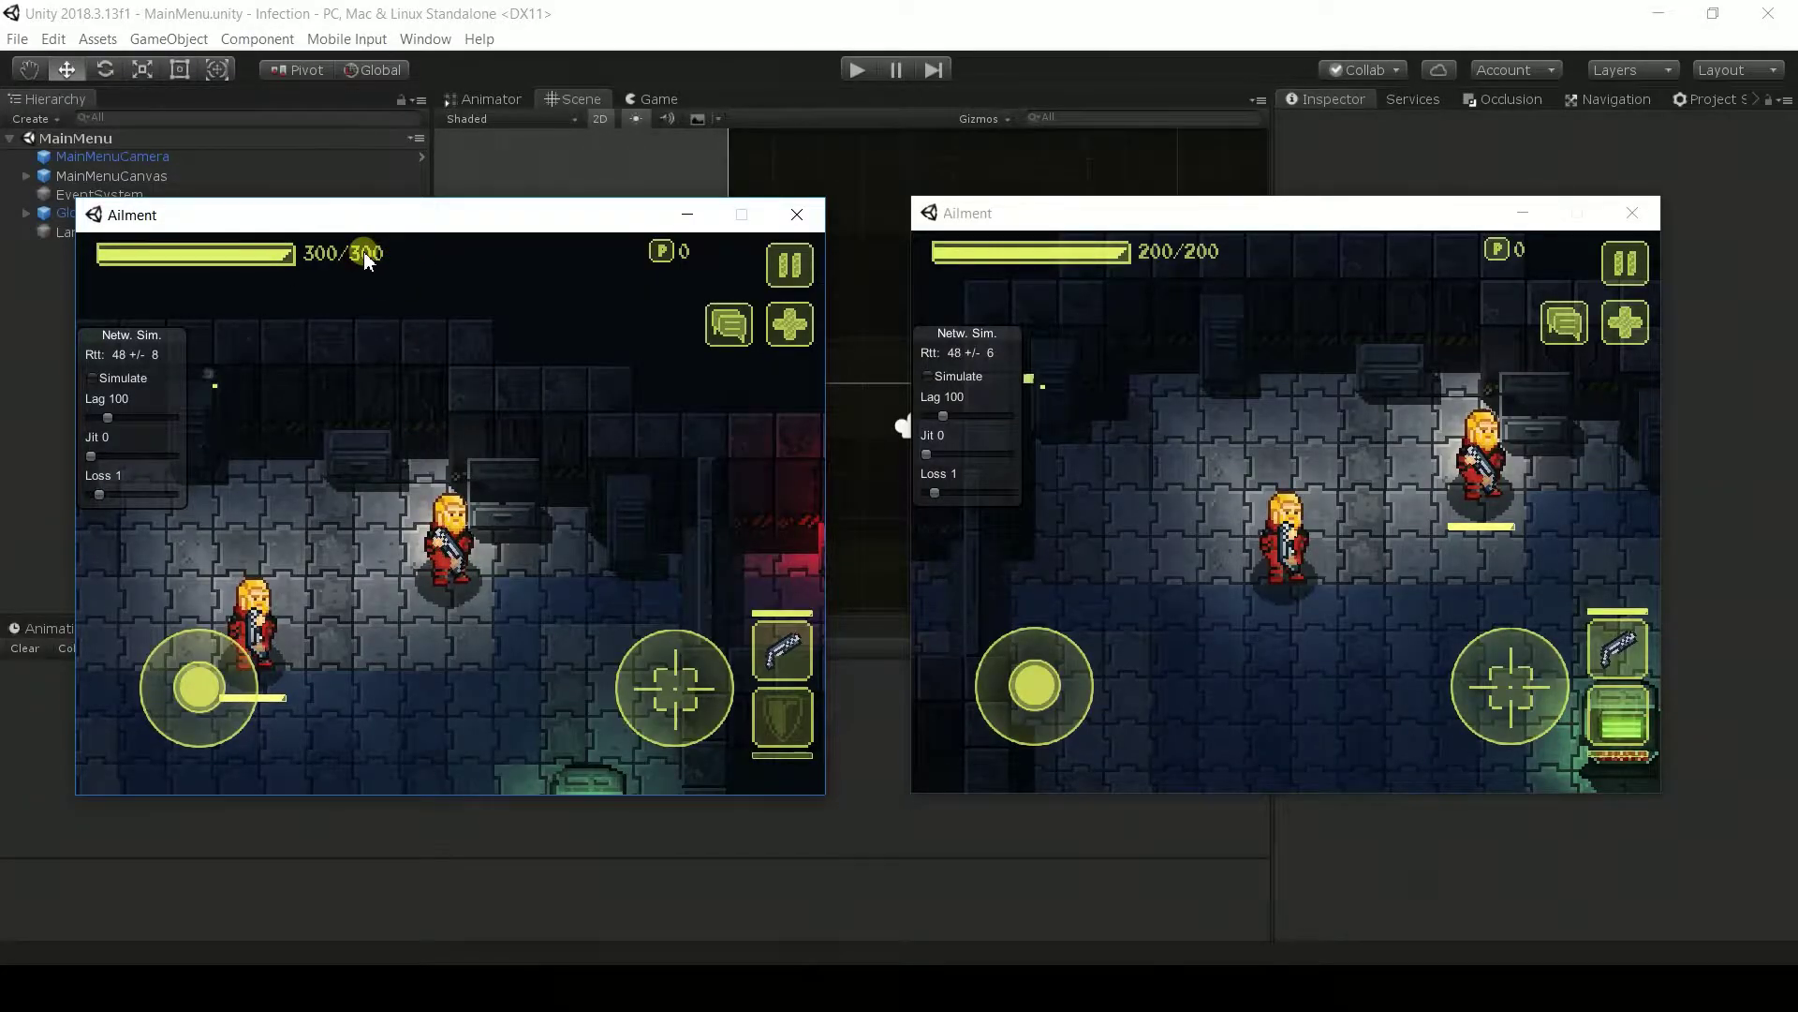
key("d")
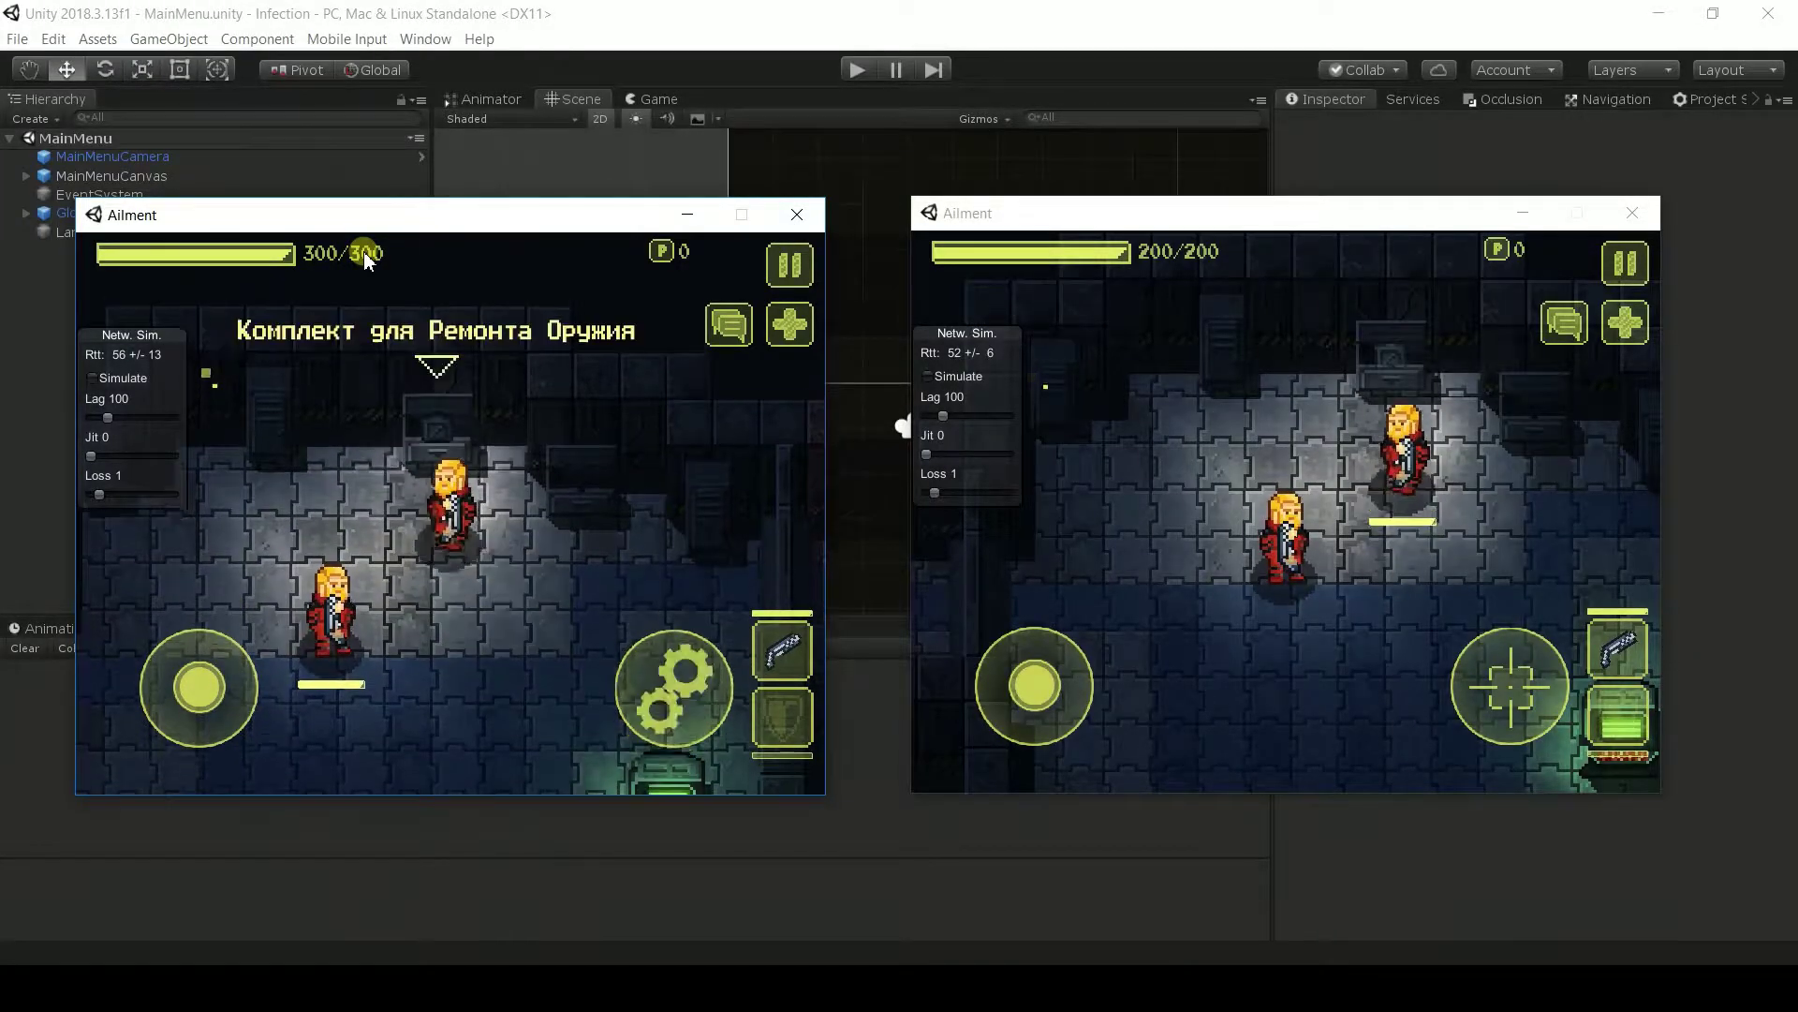
key("a")
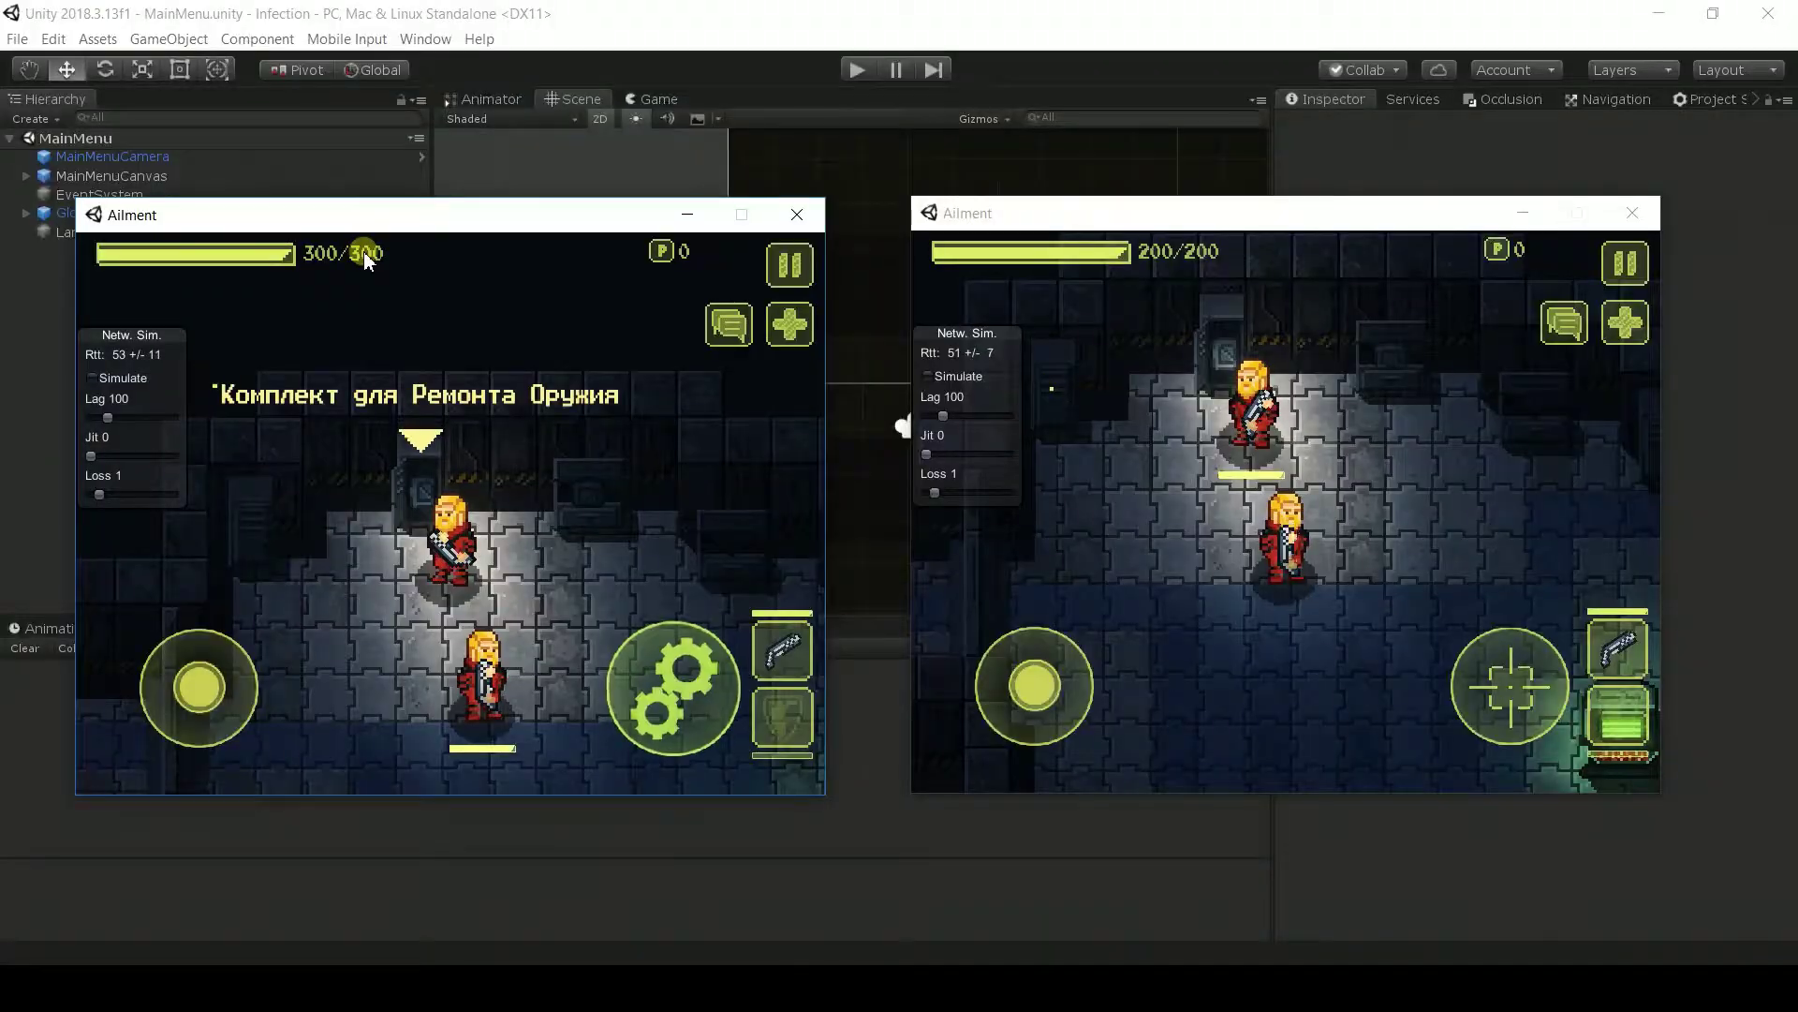
key("a")
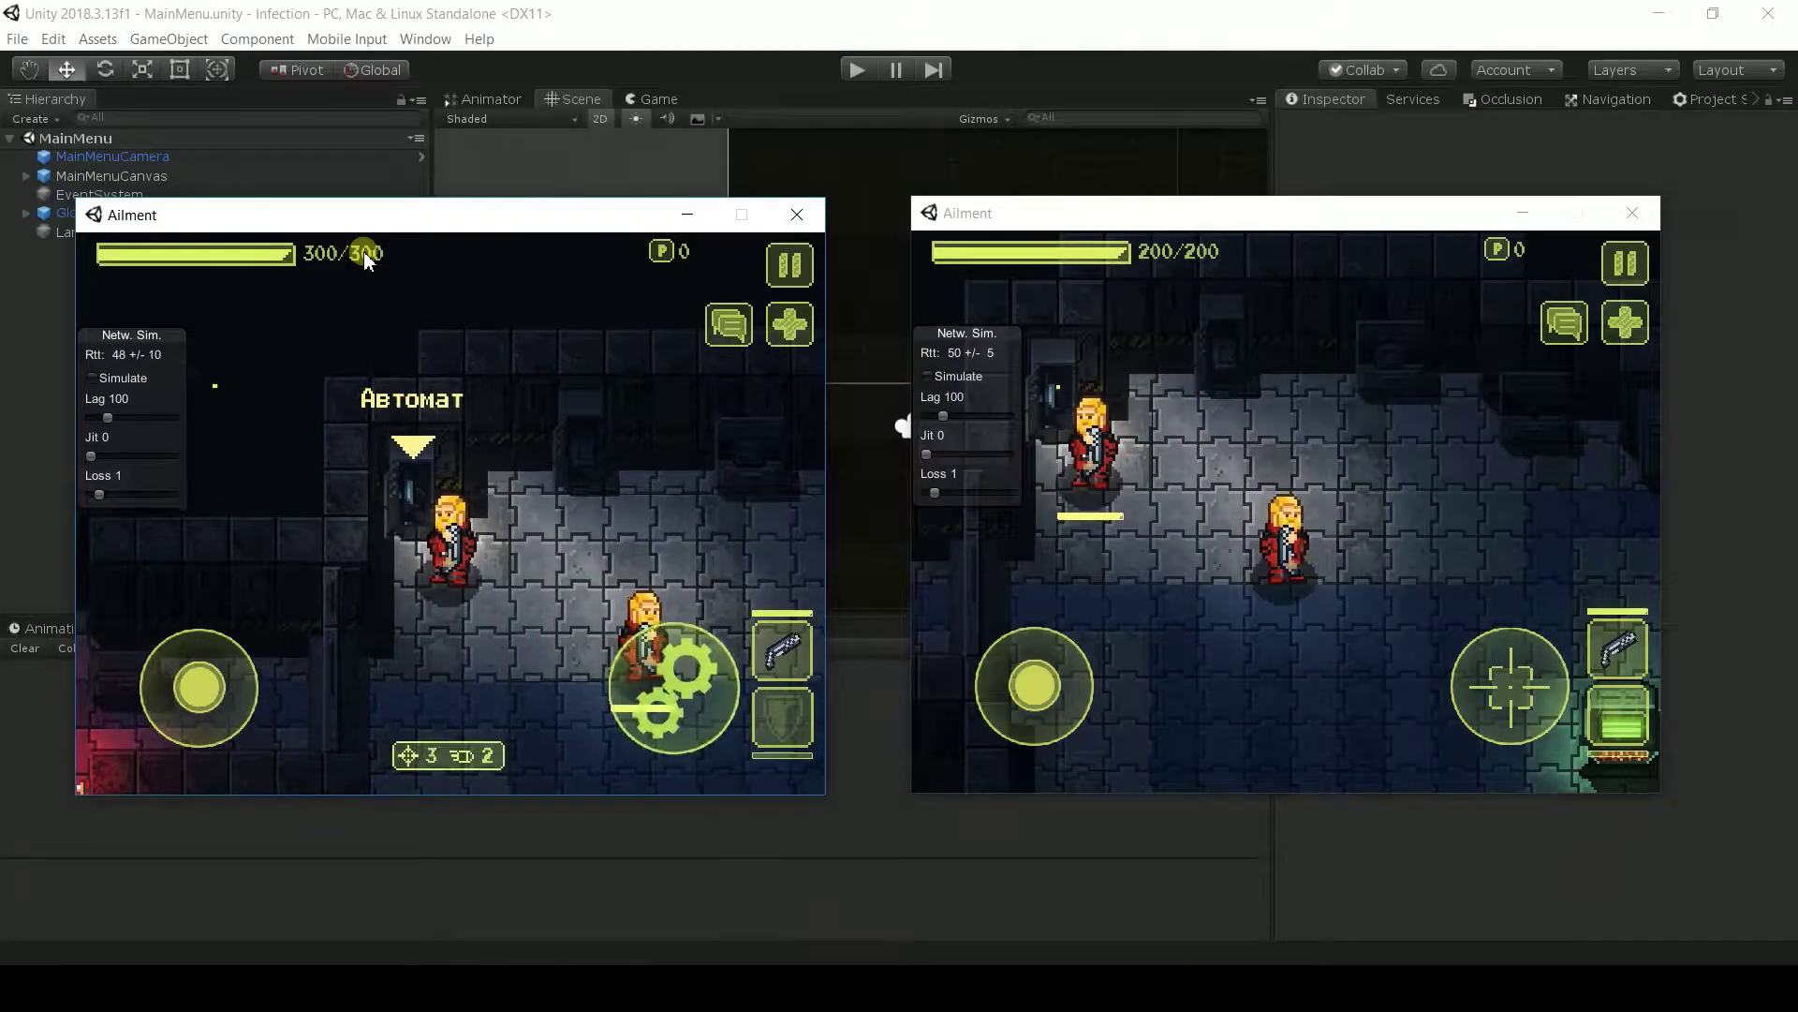
- Walk the host's player around the room while firing the weapon
key("d")
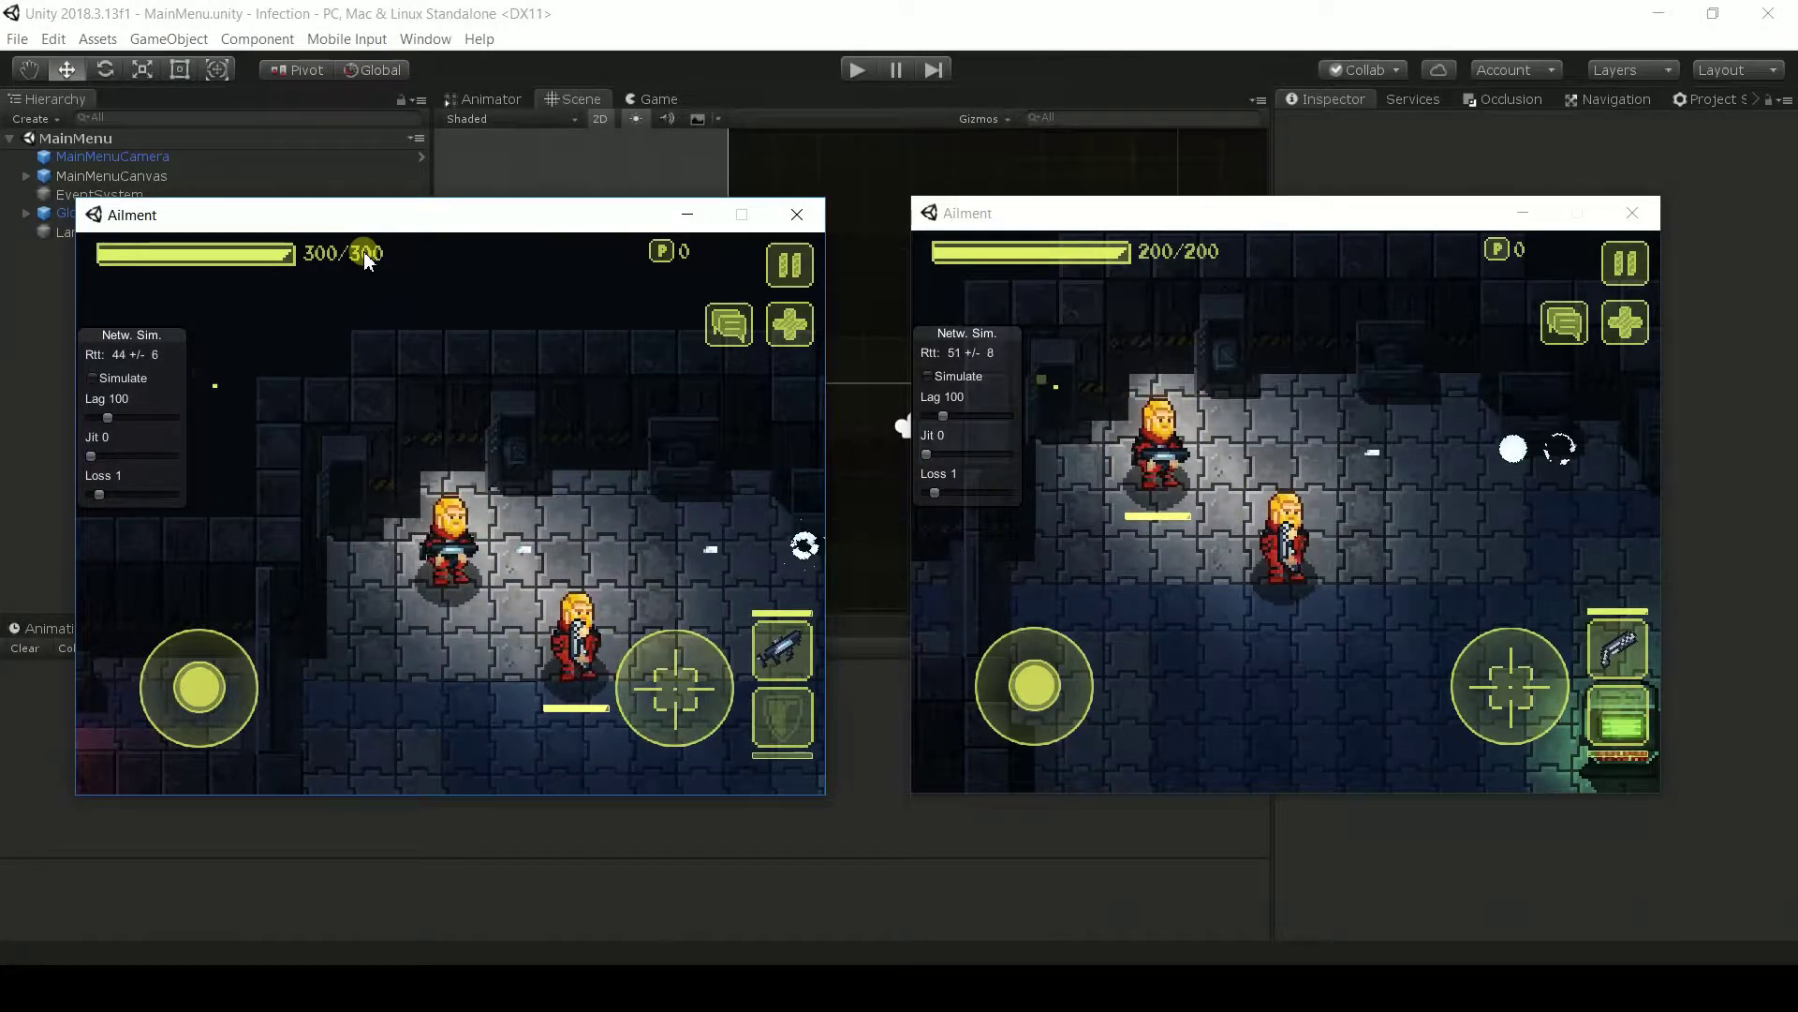
key("d")
key("a")
key("s")
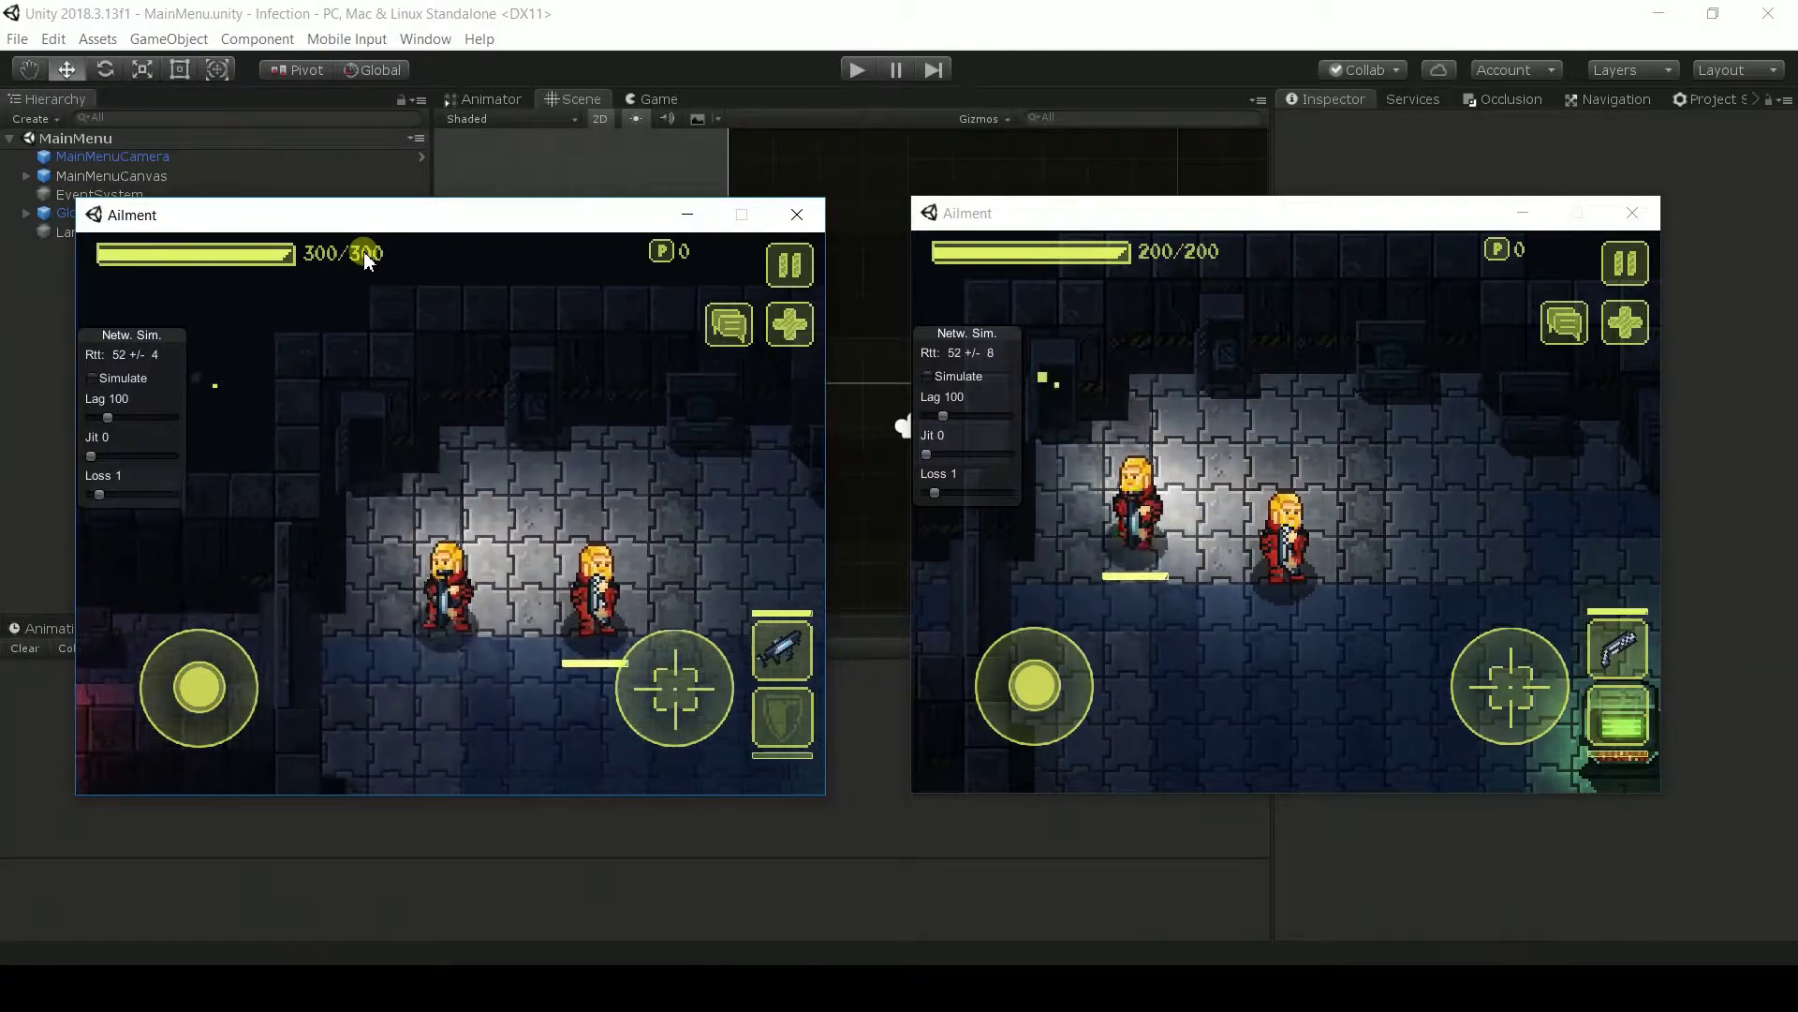
key("s")
key("s")
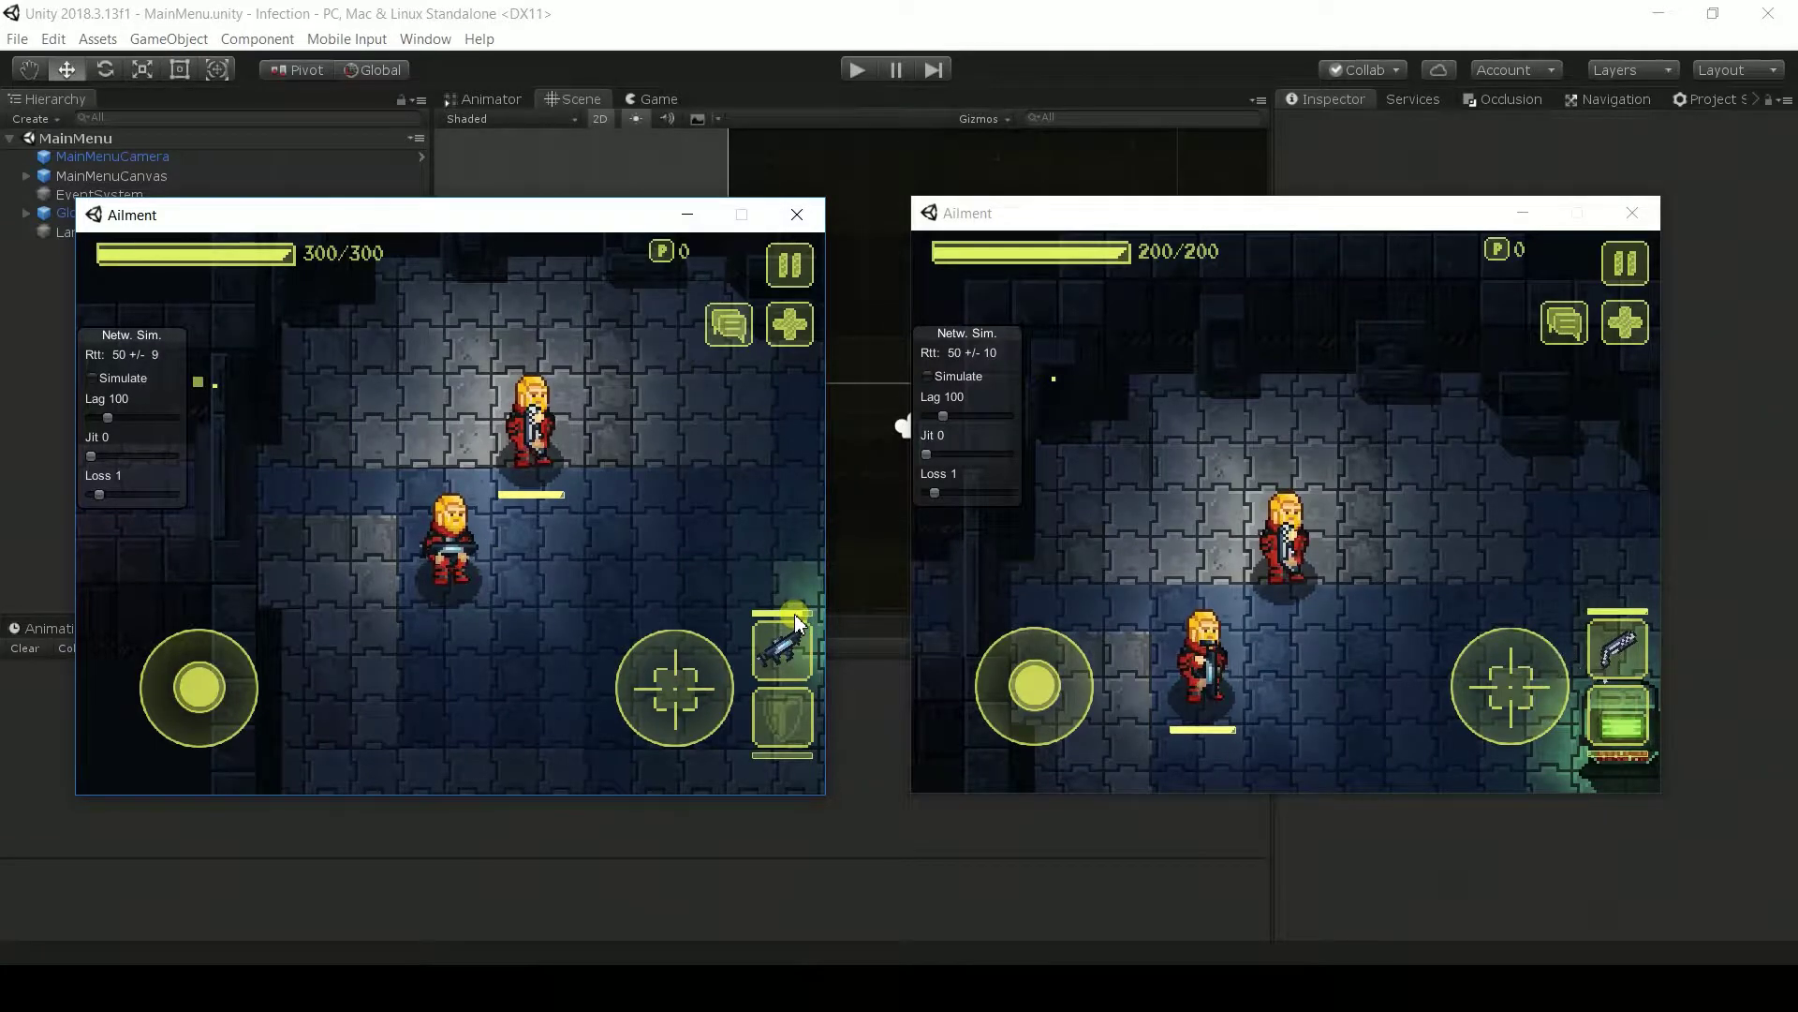
- Walk the host's player up to the weapon repair kit and move around it
key("d")
key("w")
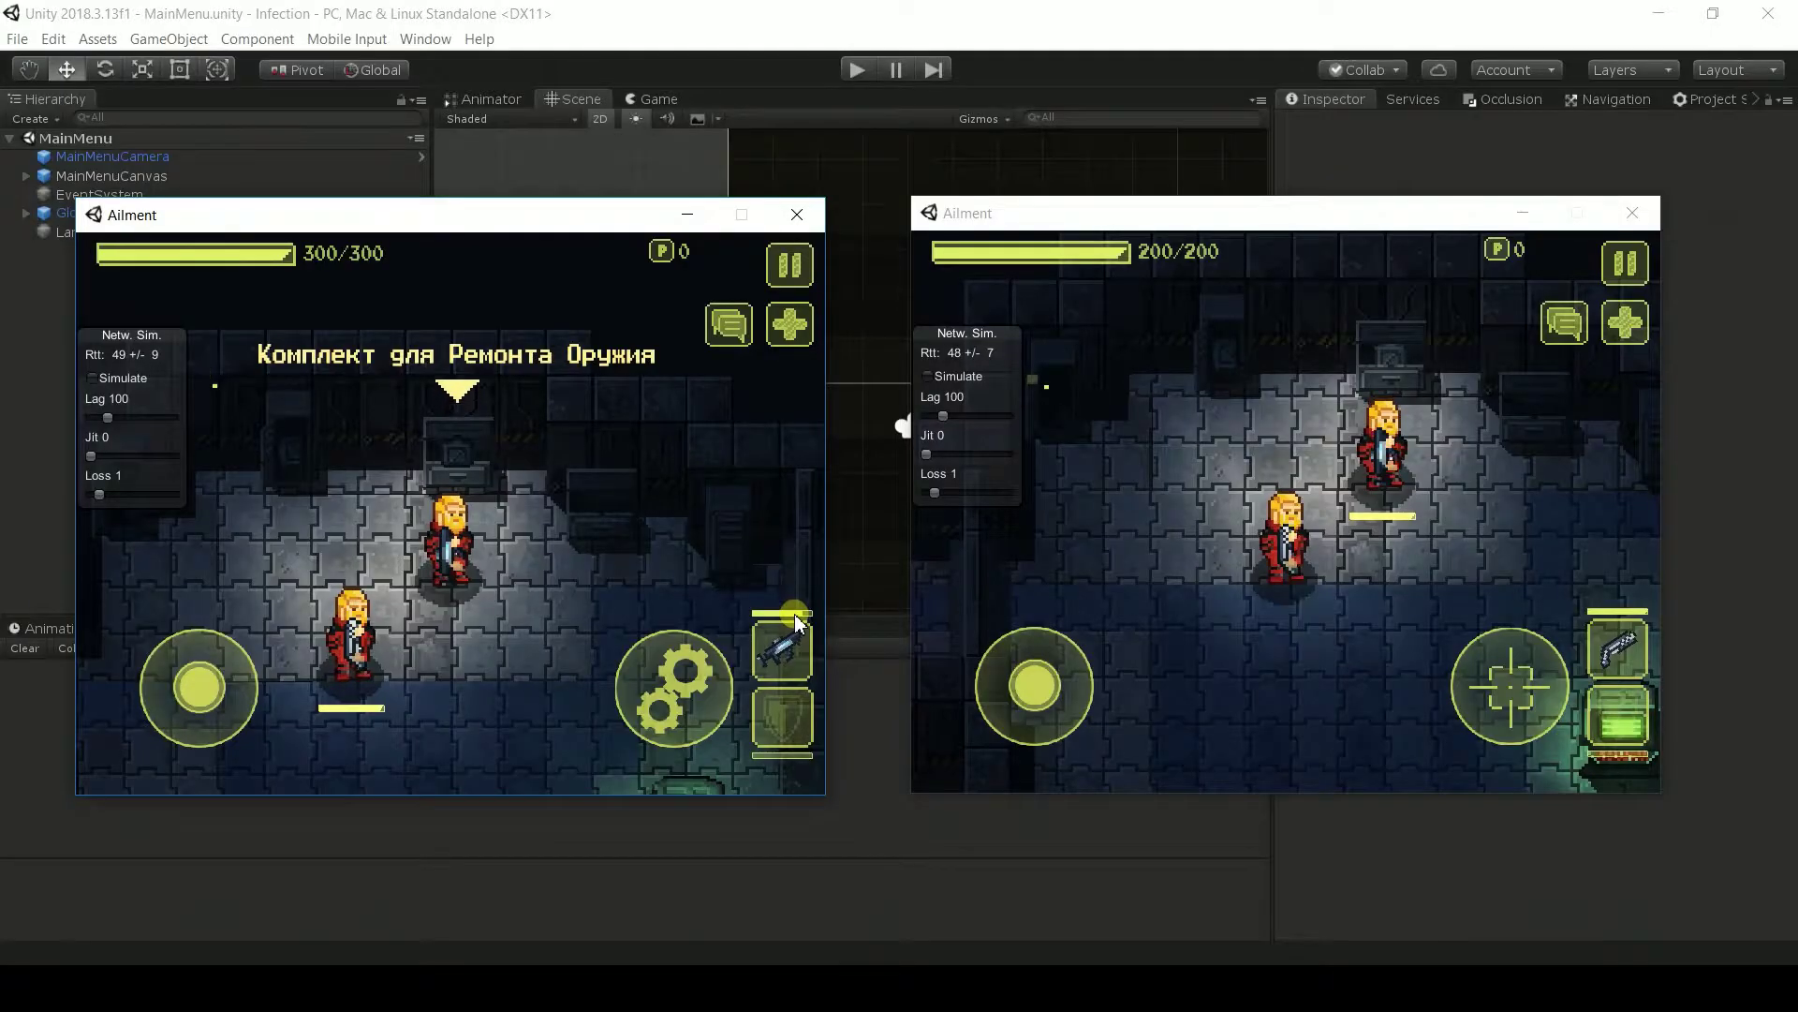
key("s")
key("d")
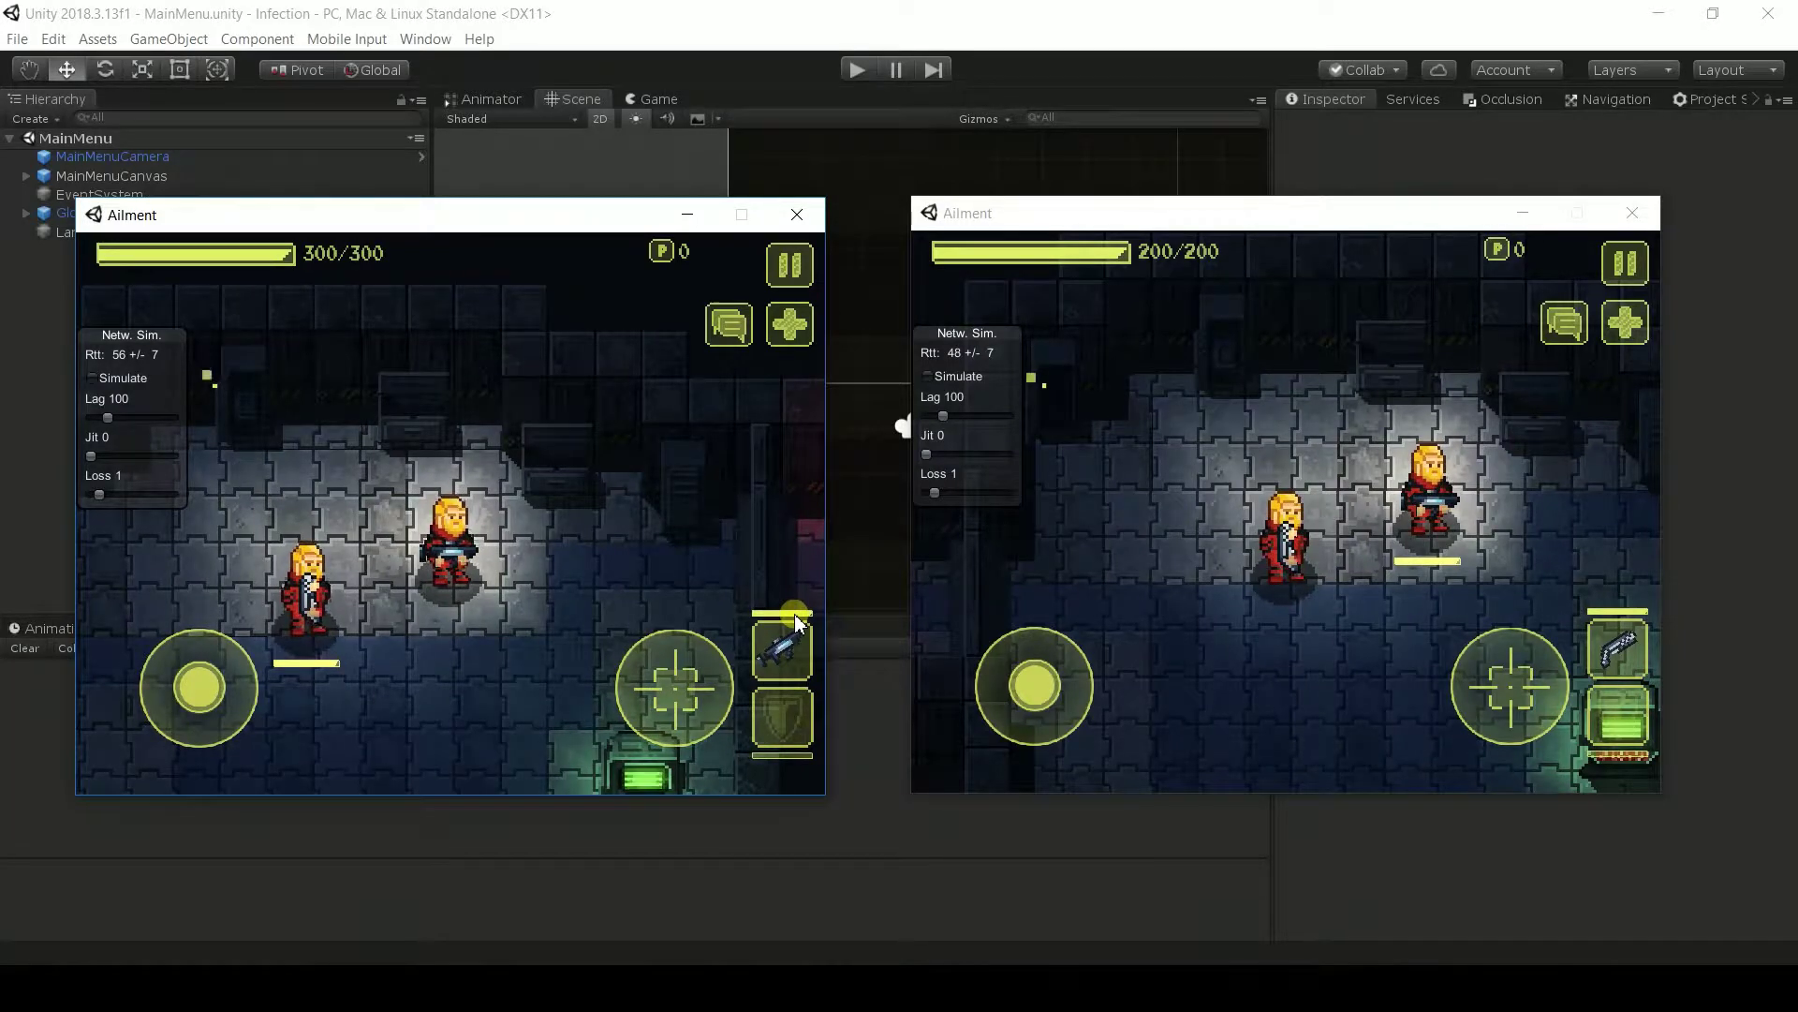
key("w")
key("a")
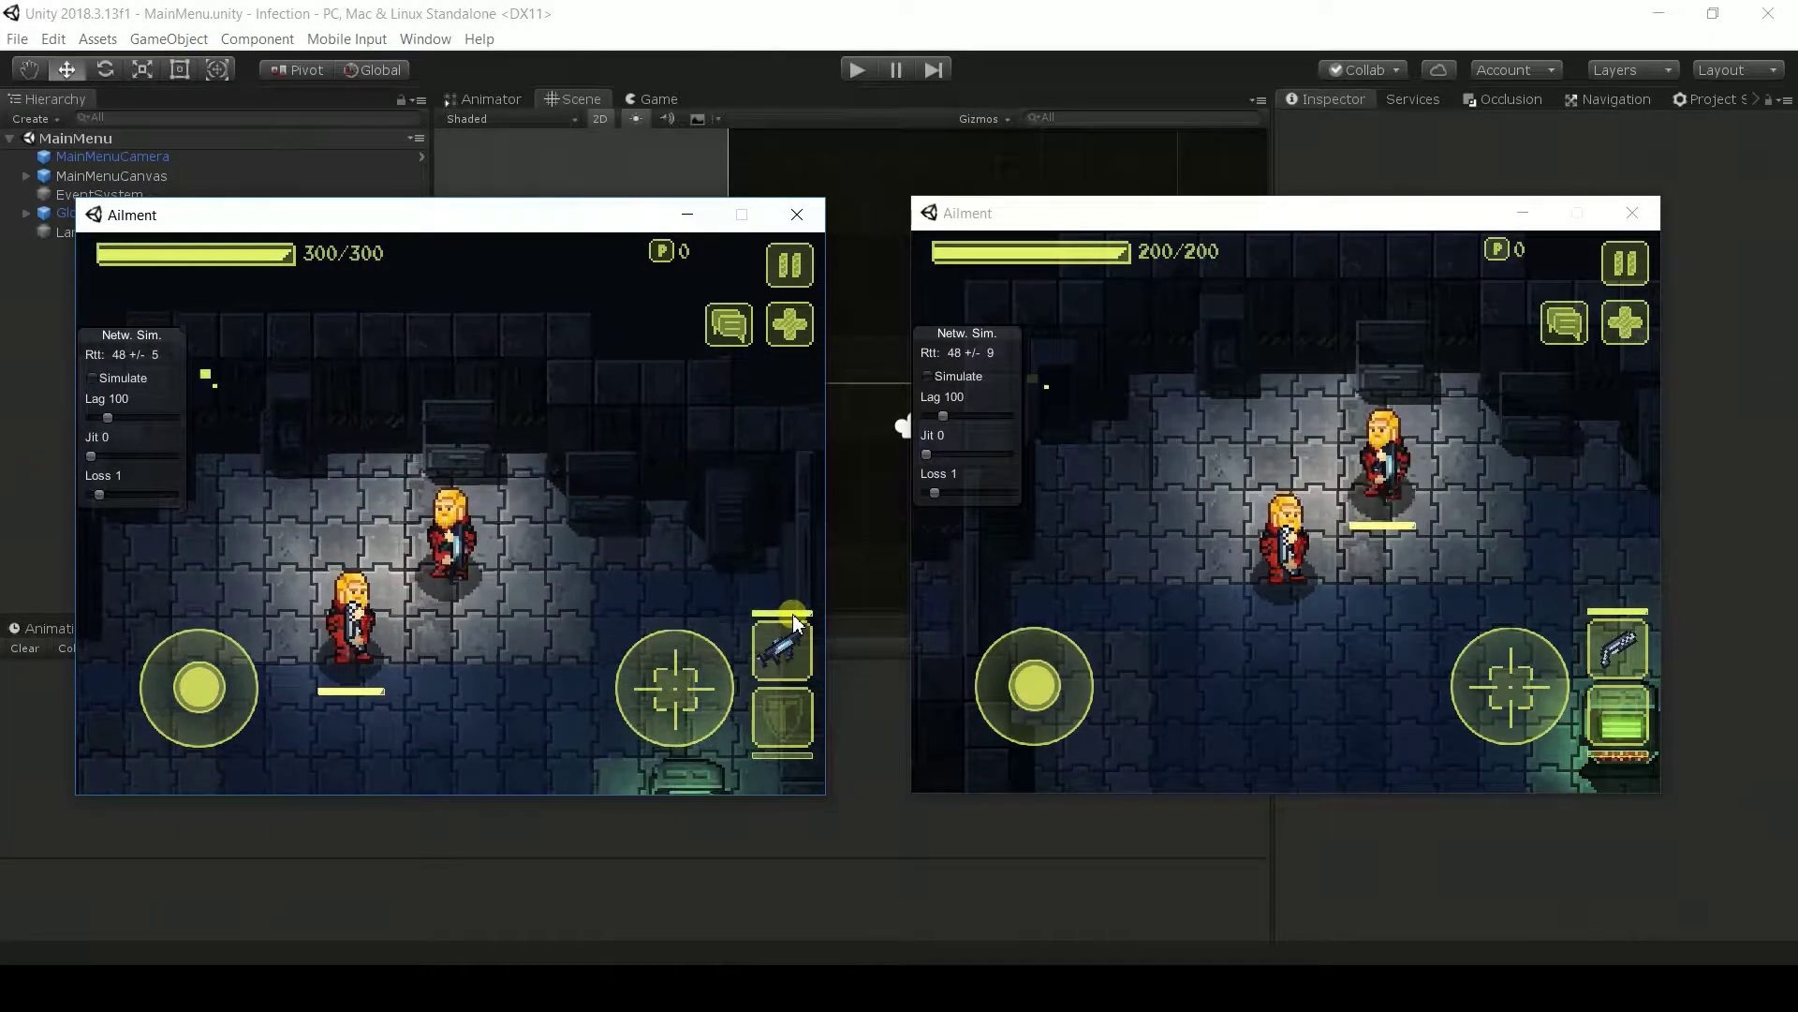
key("a")
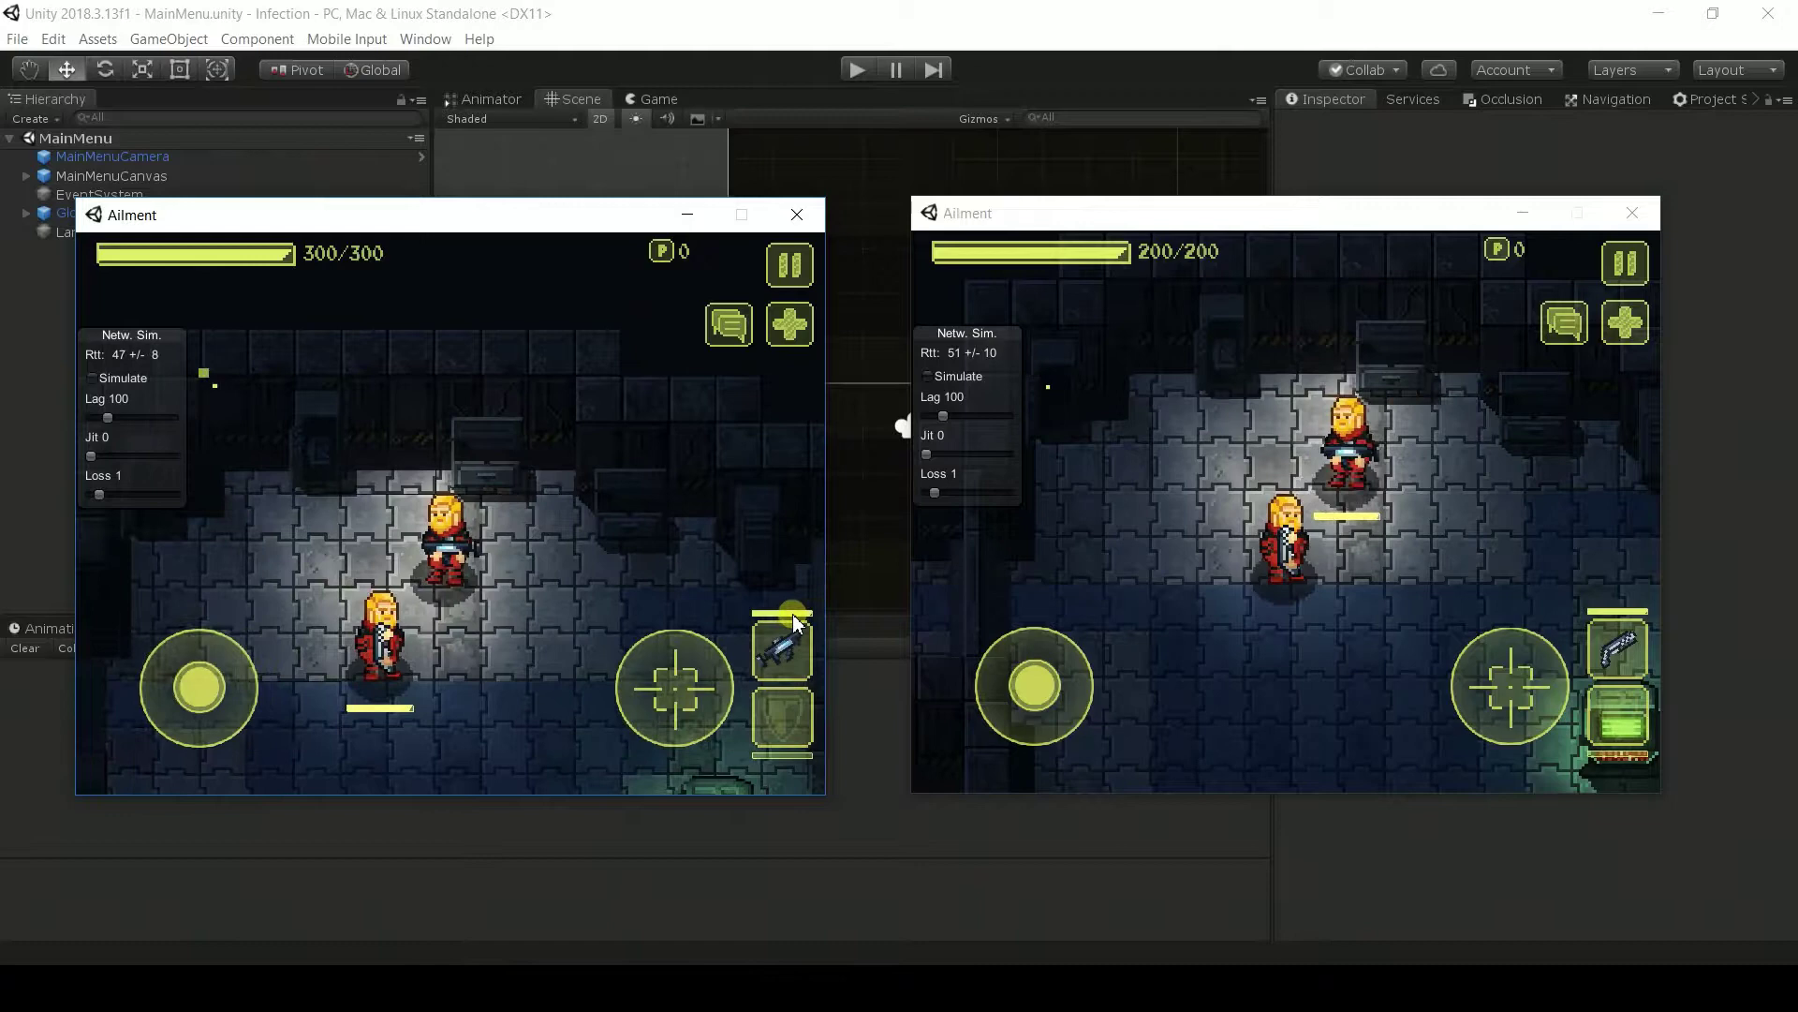
- Step the host off the repair kit, then walk the guest onto it and repair its weapon
key("d")
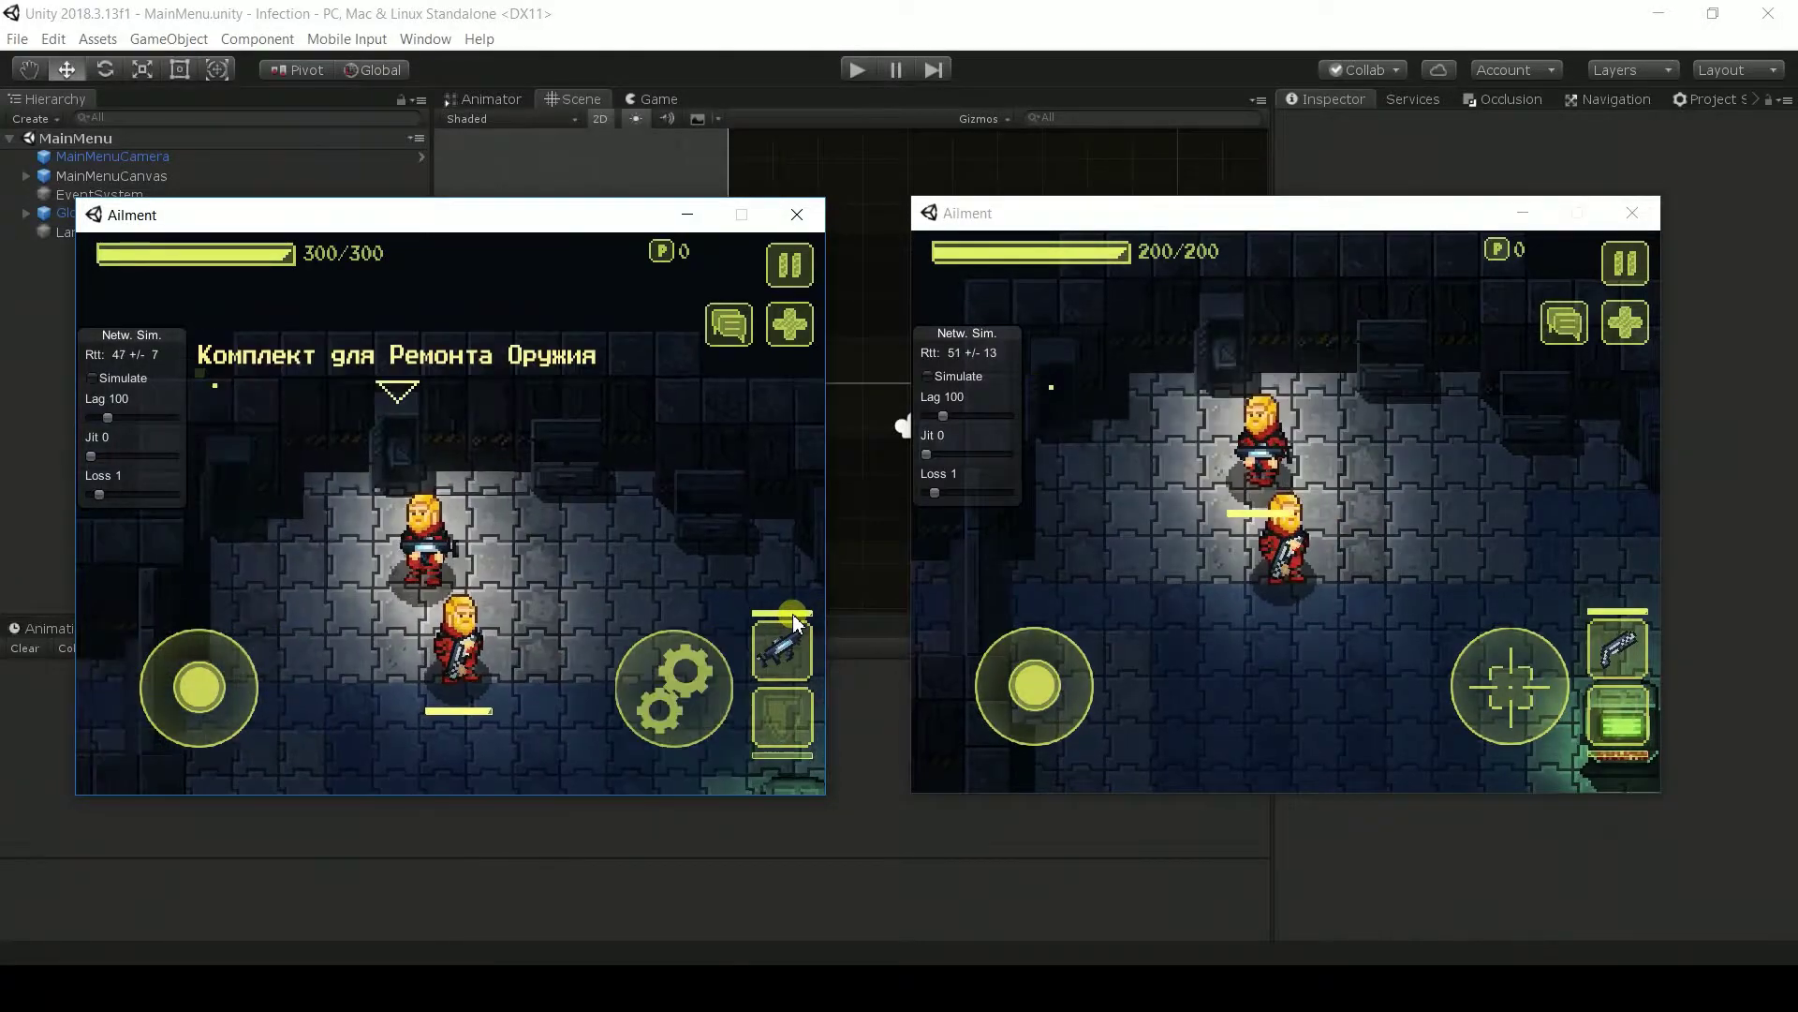
key("s")
key("a")
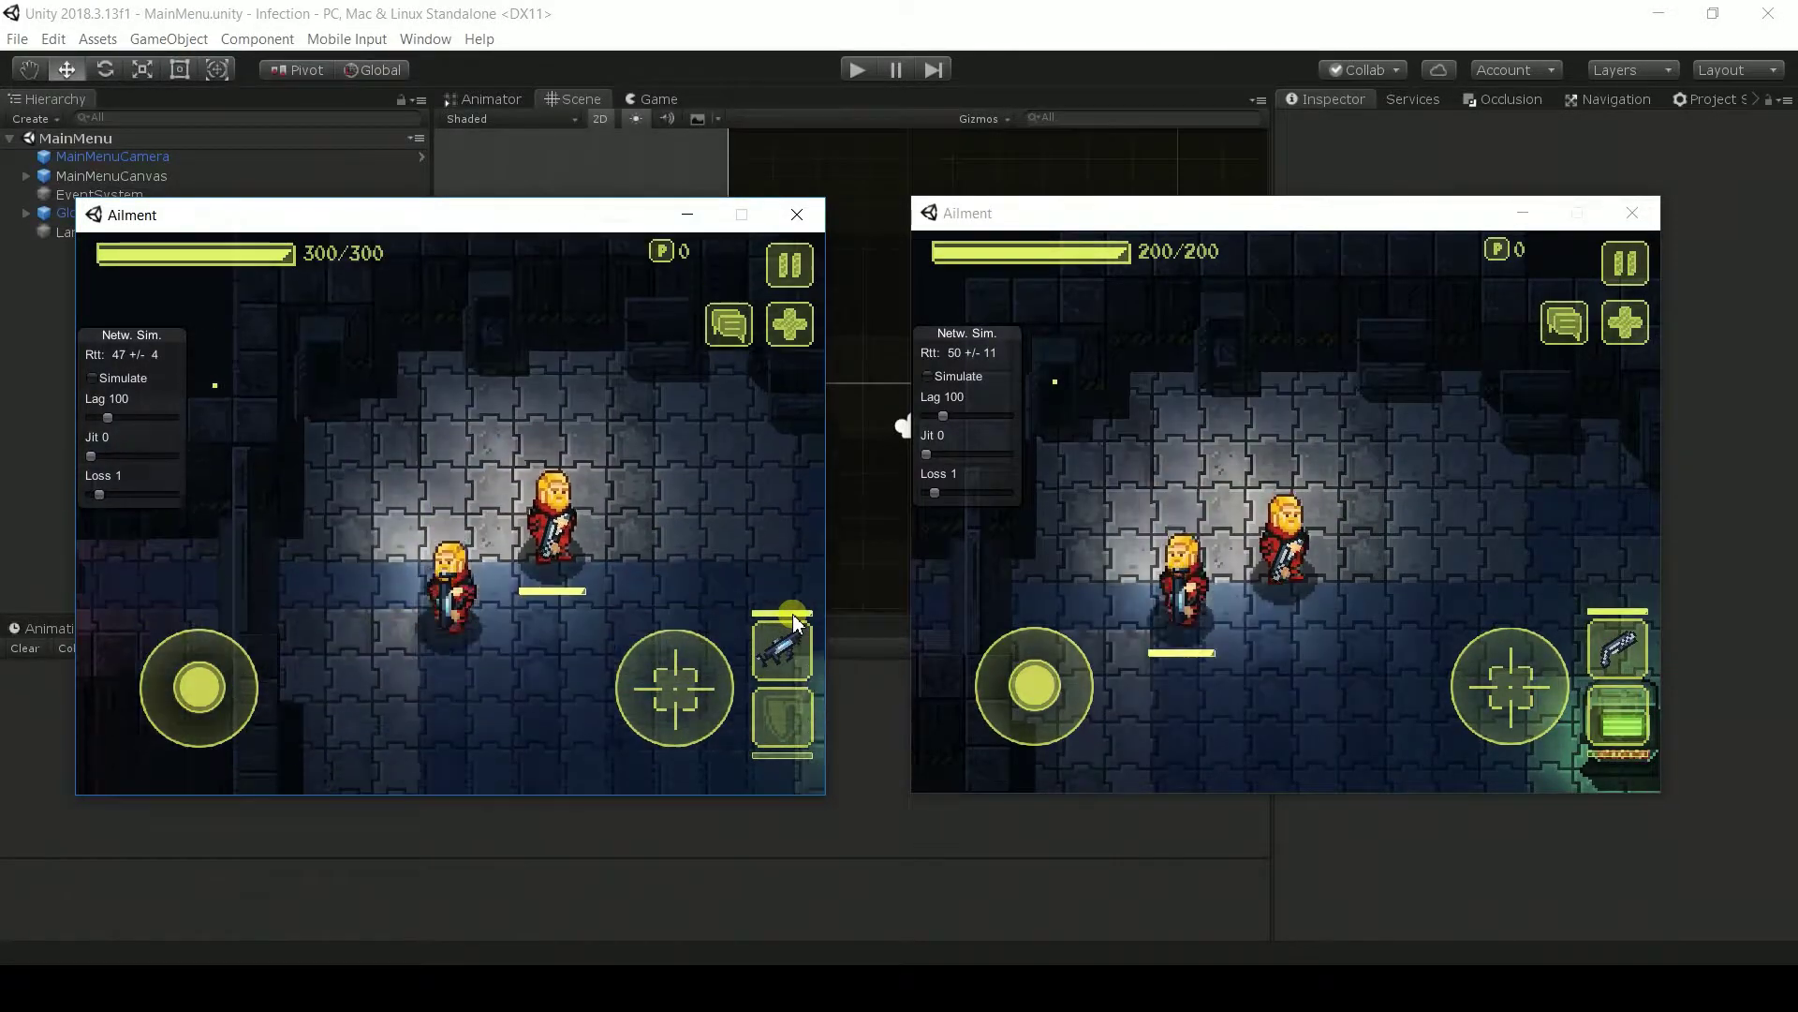
left_click(1301, 514)
key("w")
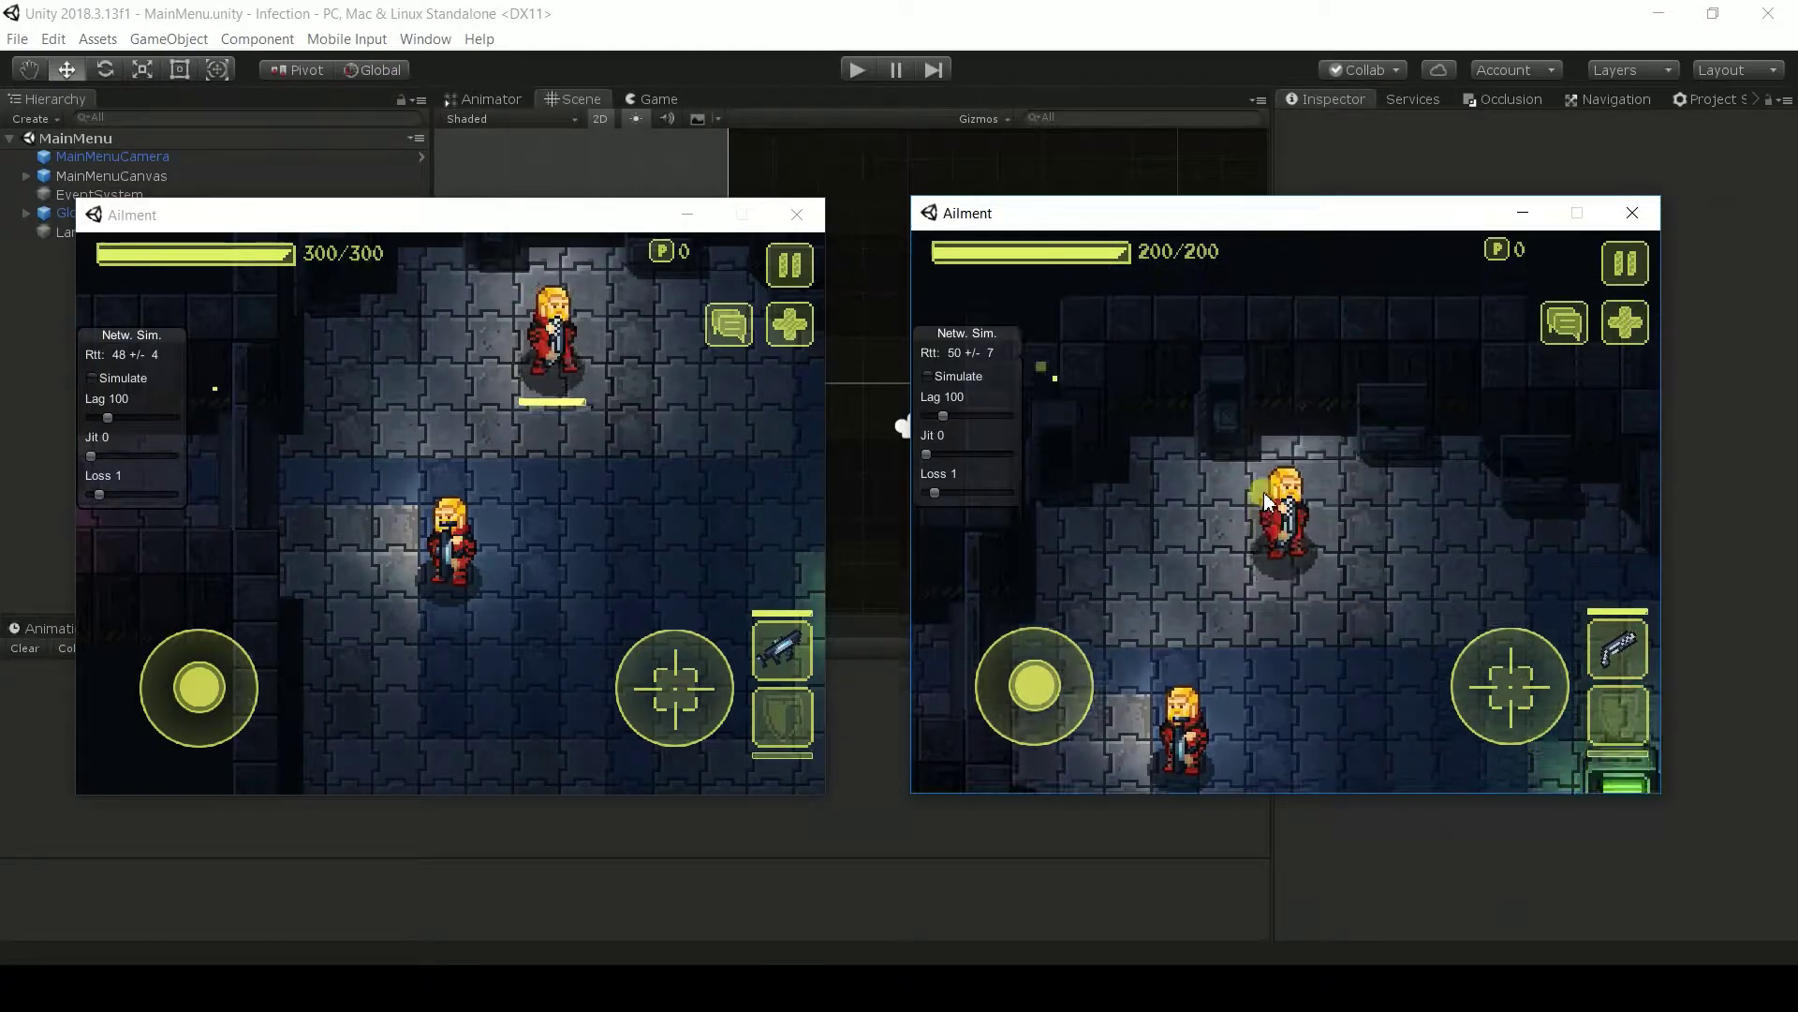
key("a")
key("e")
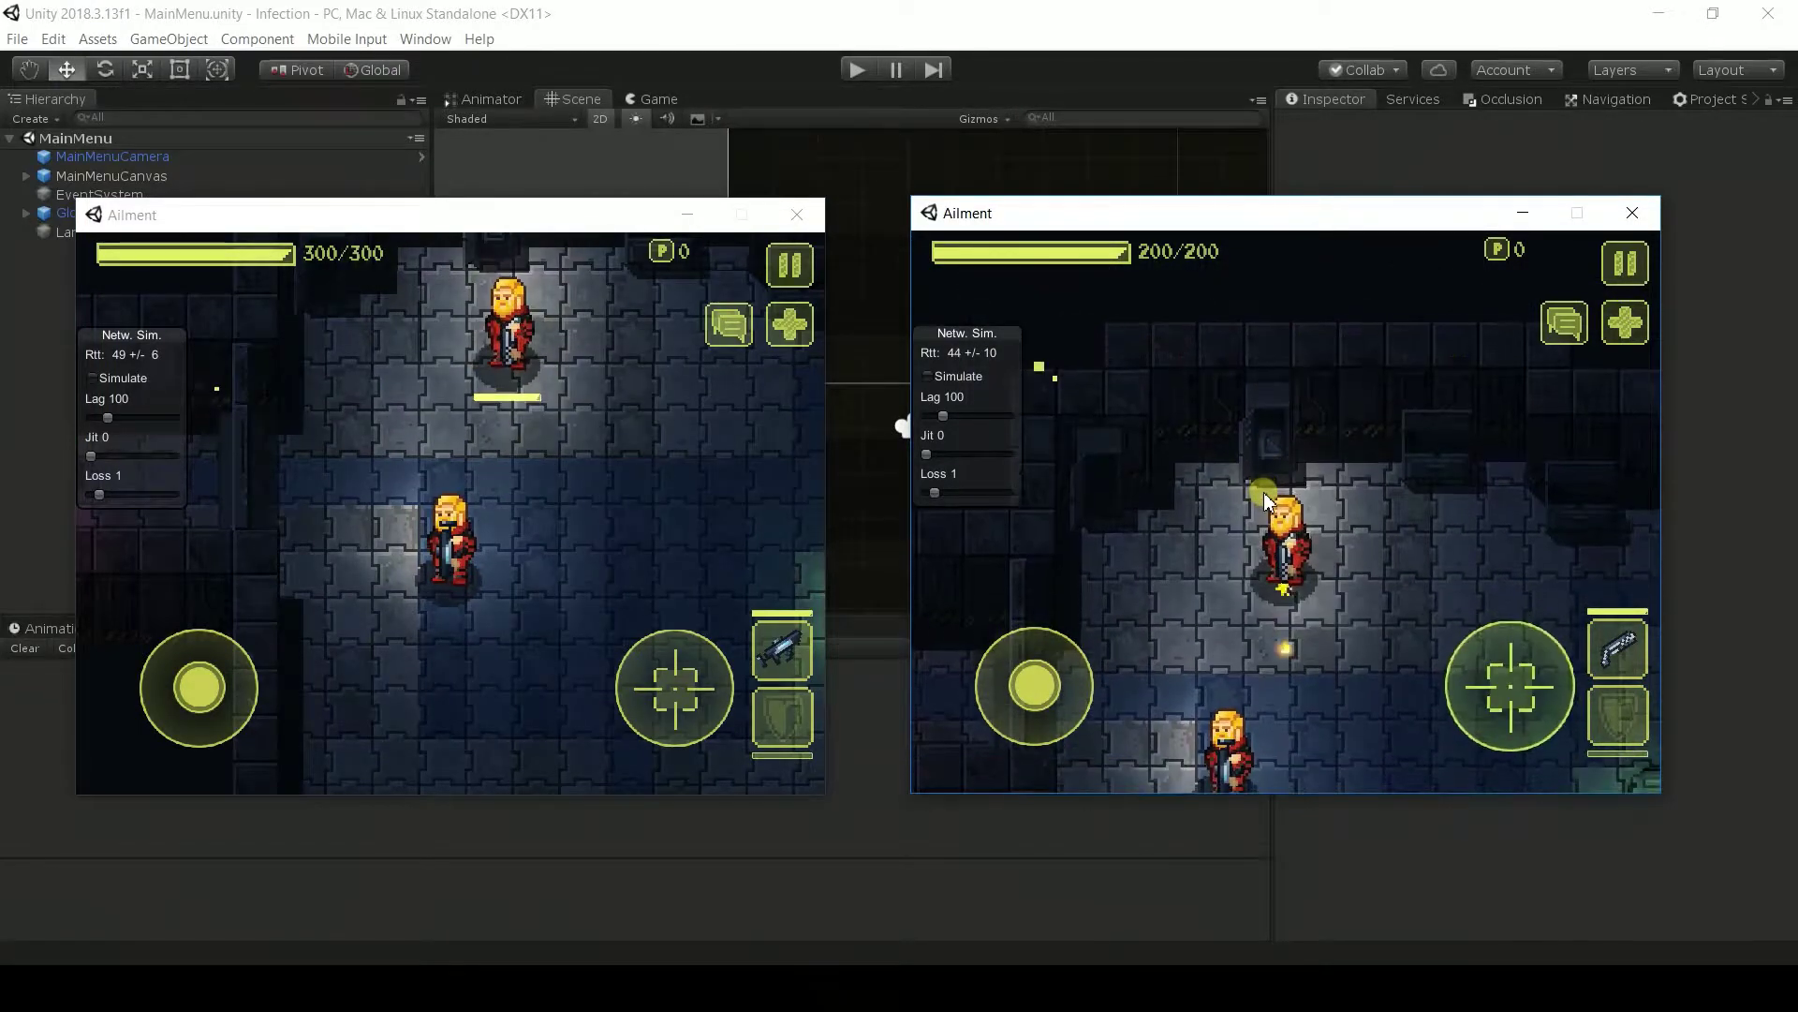
- Walk the guest's player down and right up to the Шкаф cabinet
key("s")
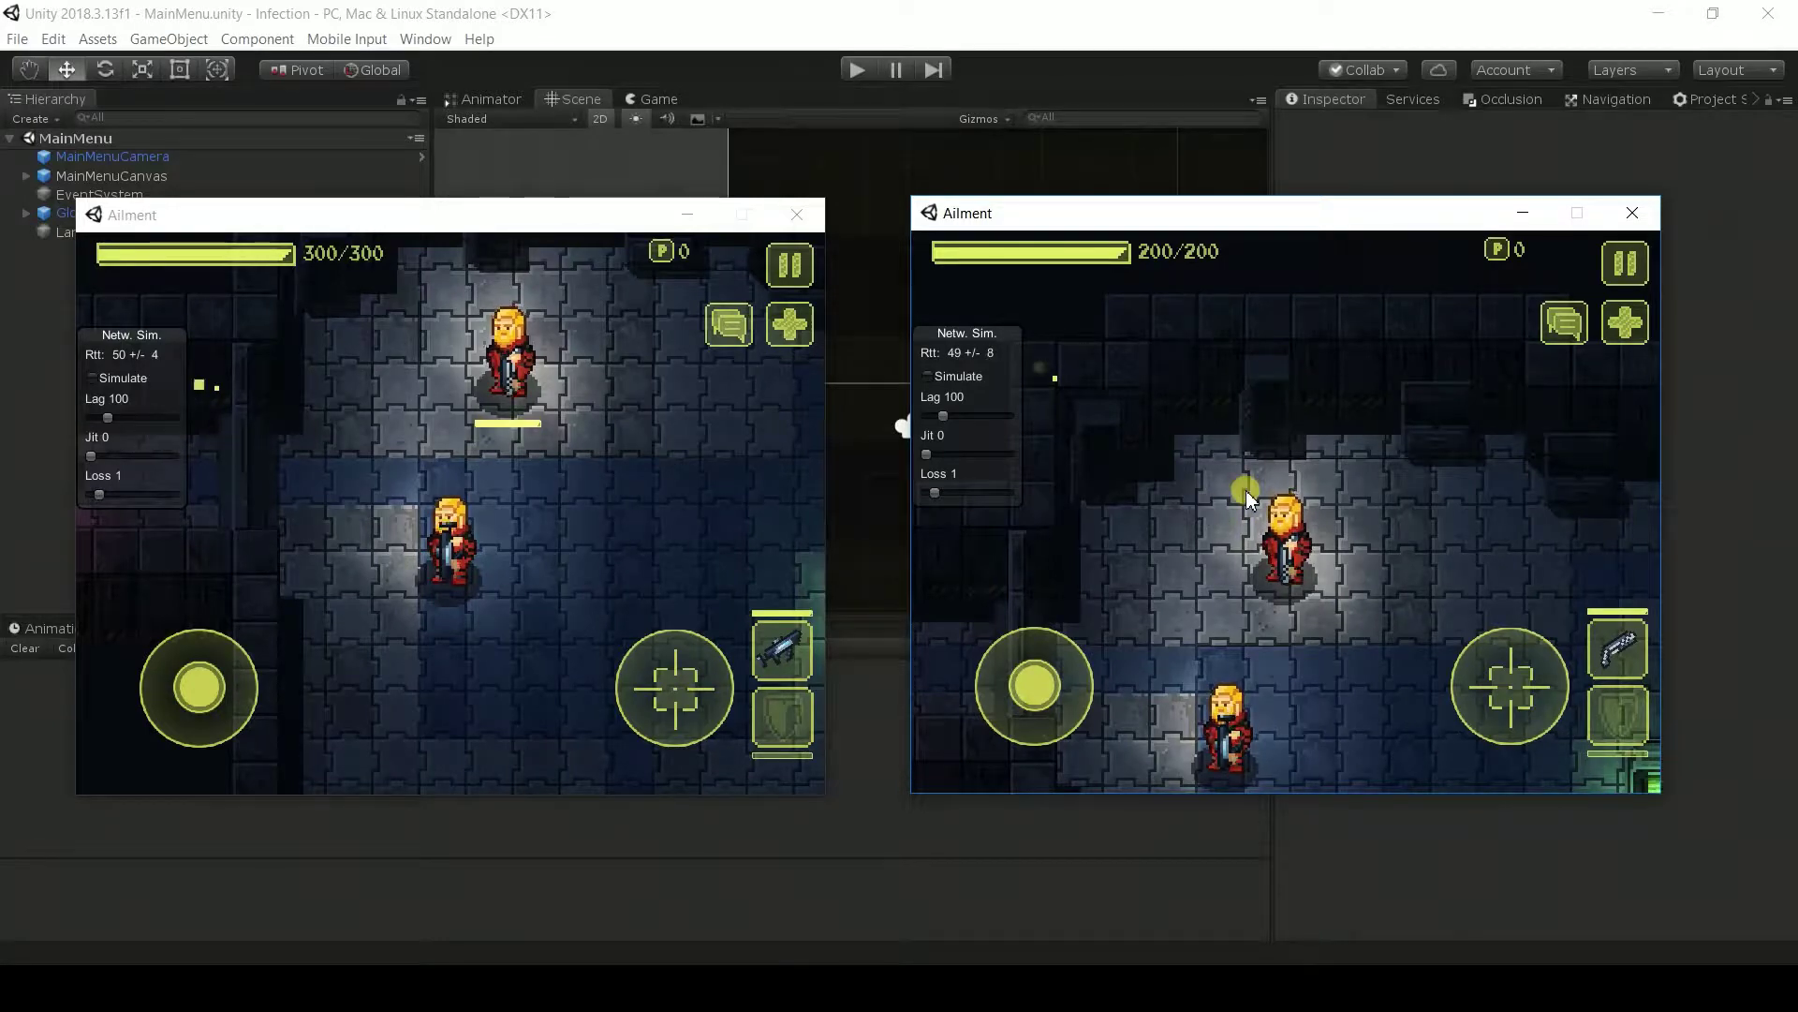
key("d")
key("s")
key("w")
key("d")
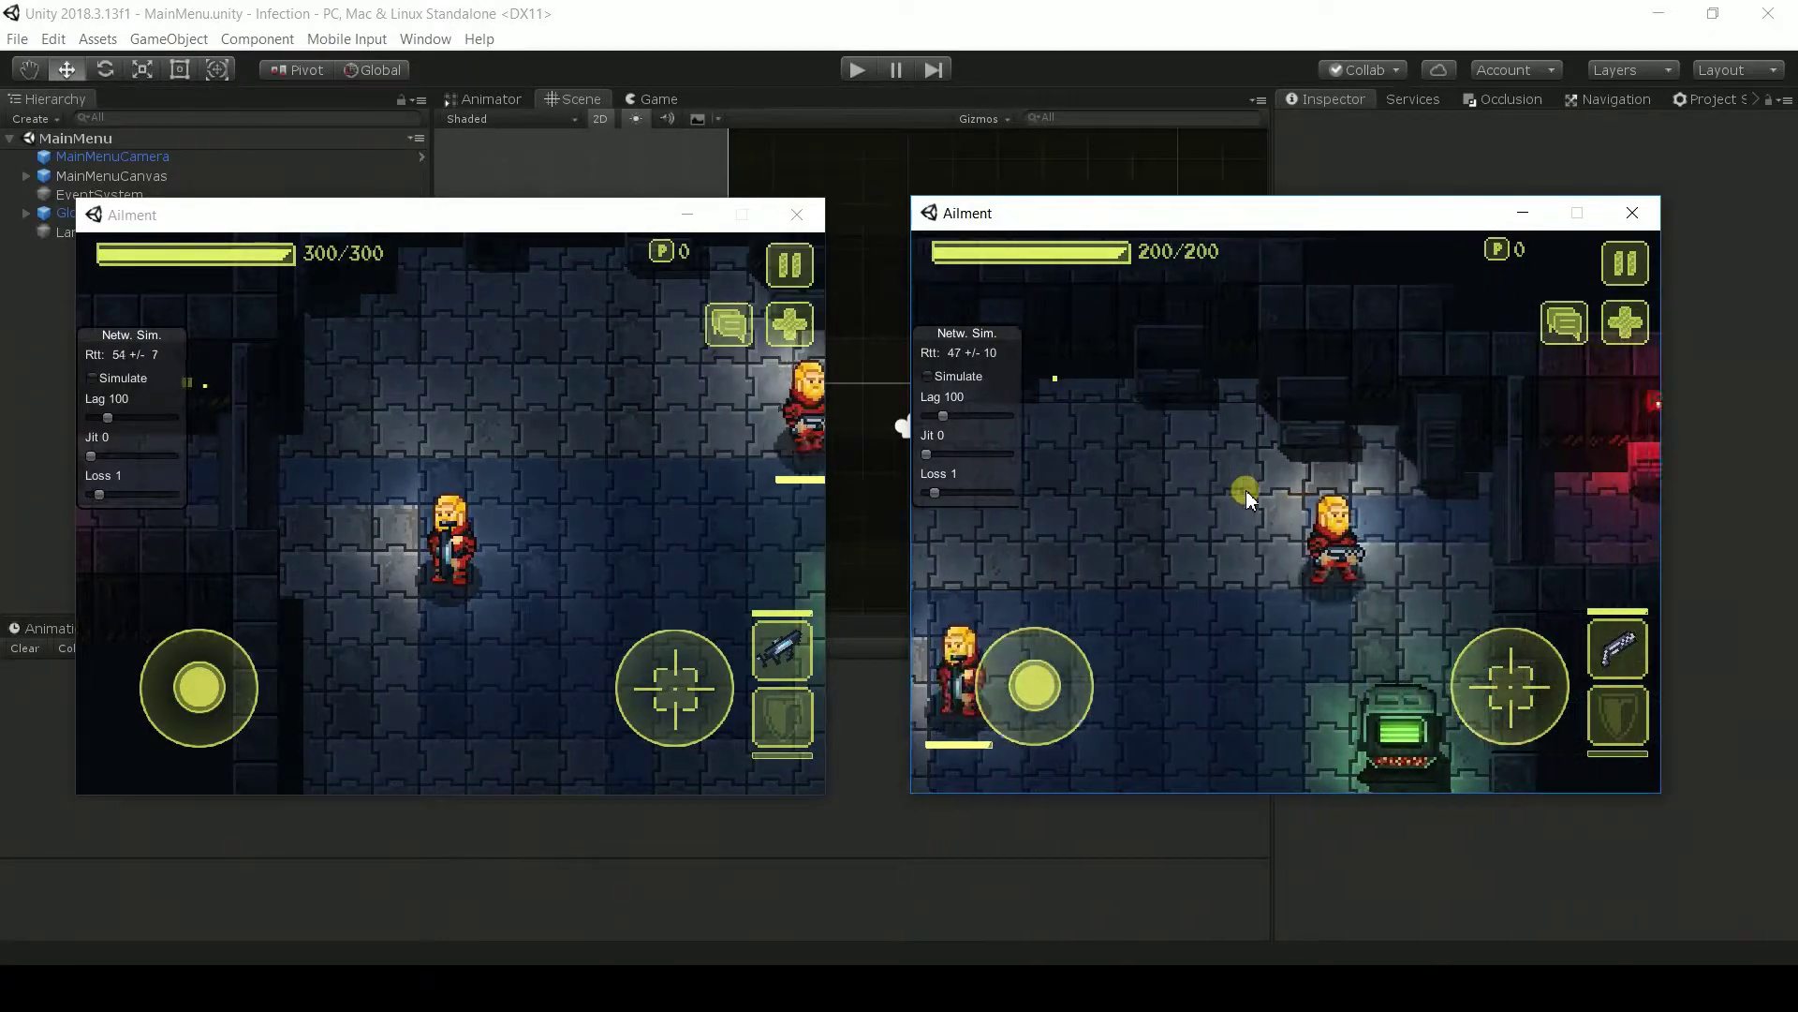
- Walk the host's player over to the red Ящик crate
left_click(553, 514)
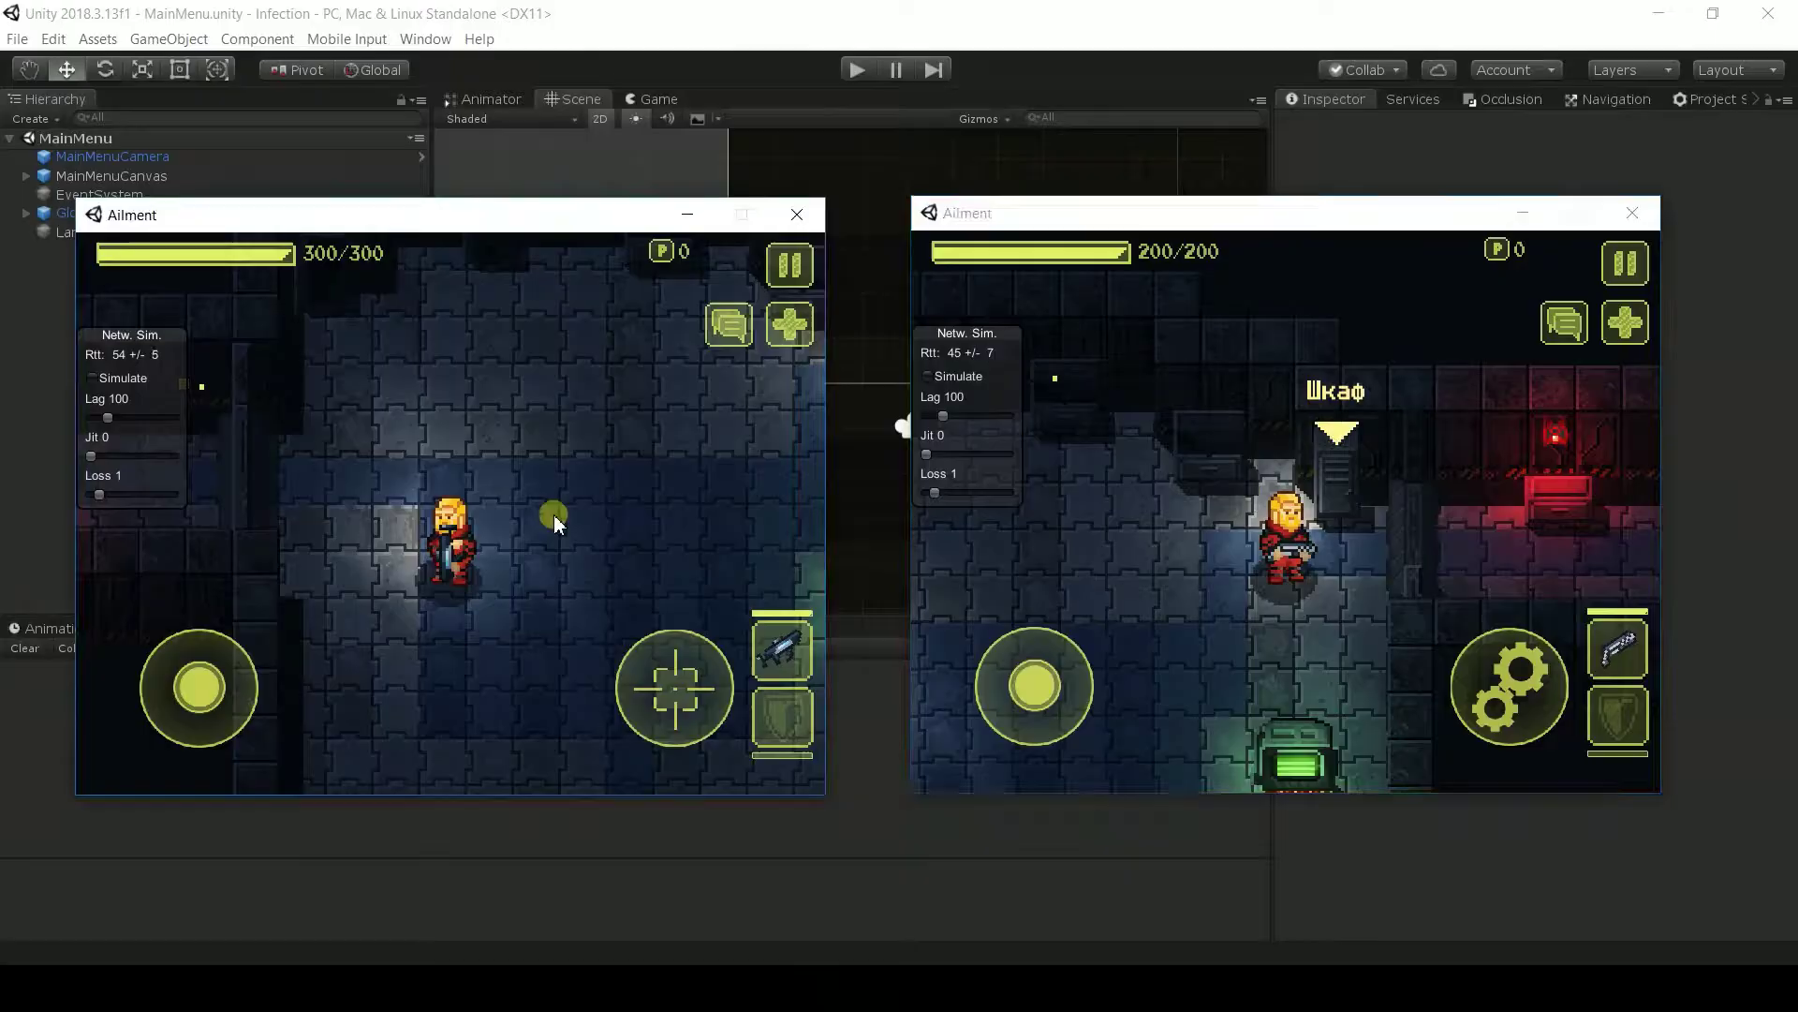
key("d")
key("w")
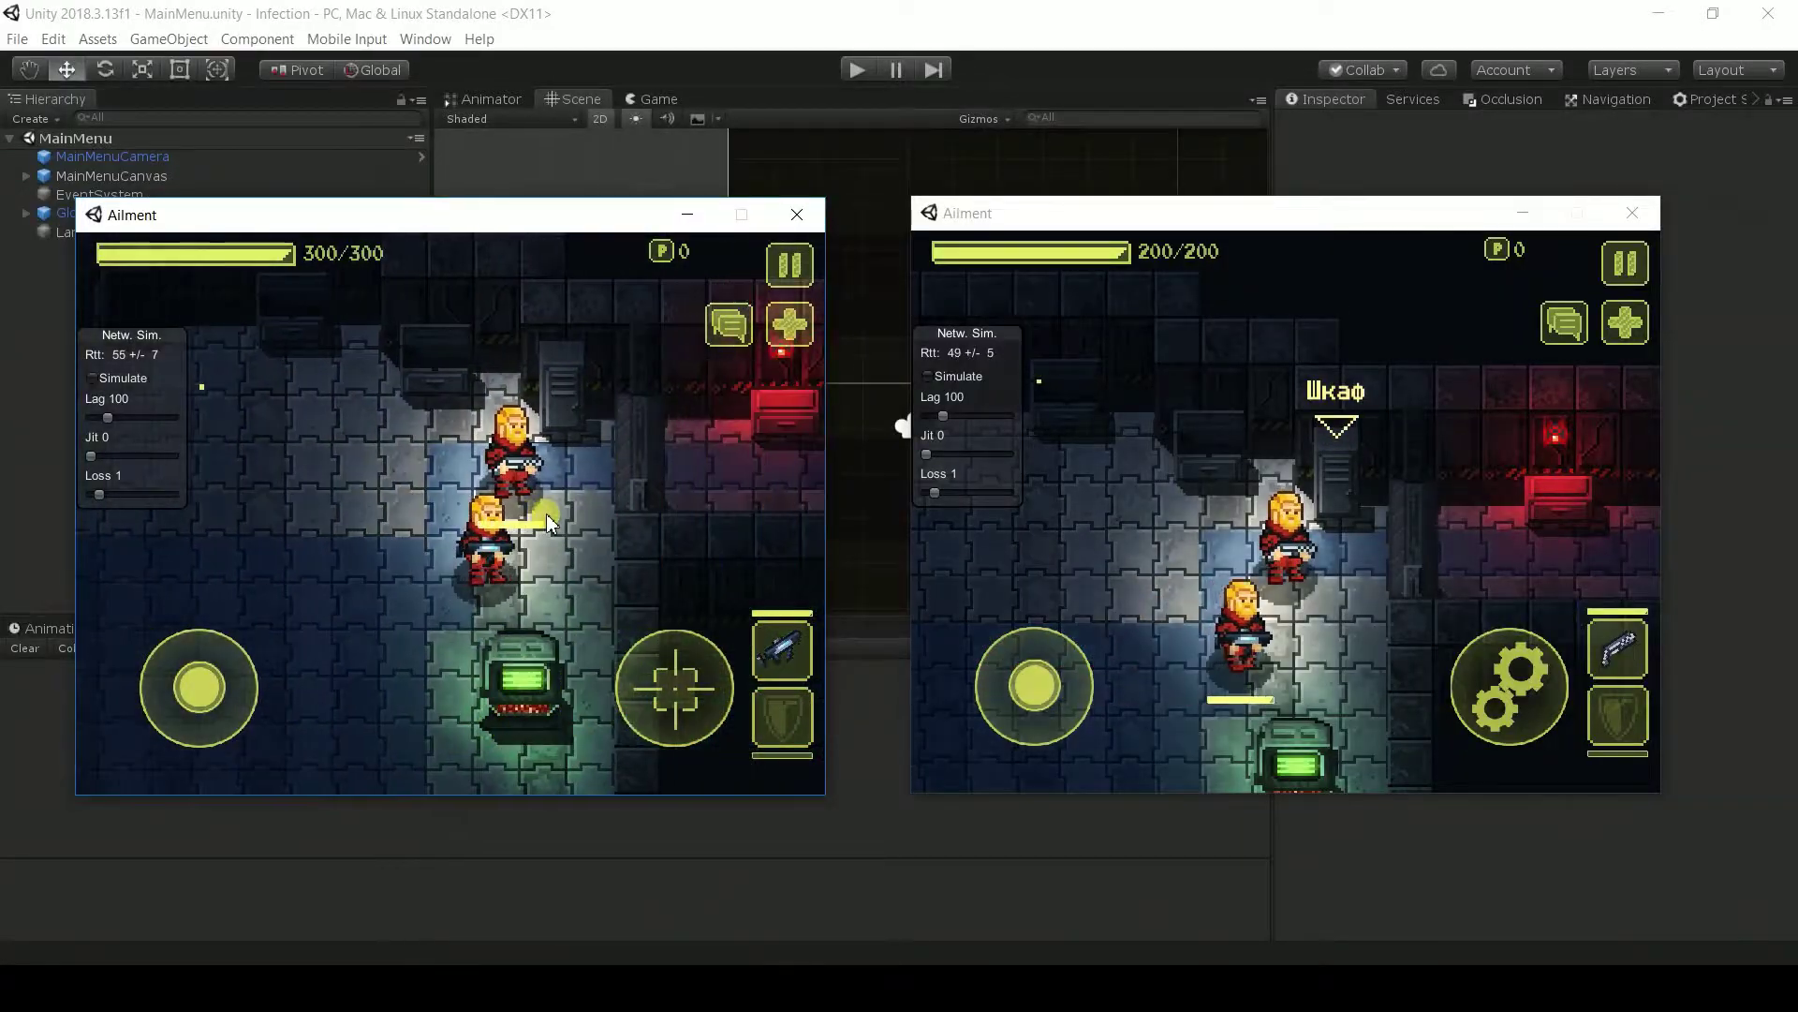
key("d")
key("d")
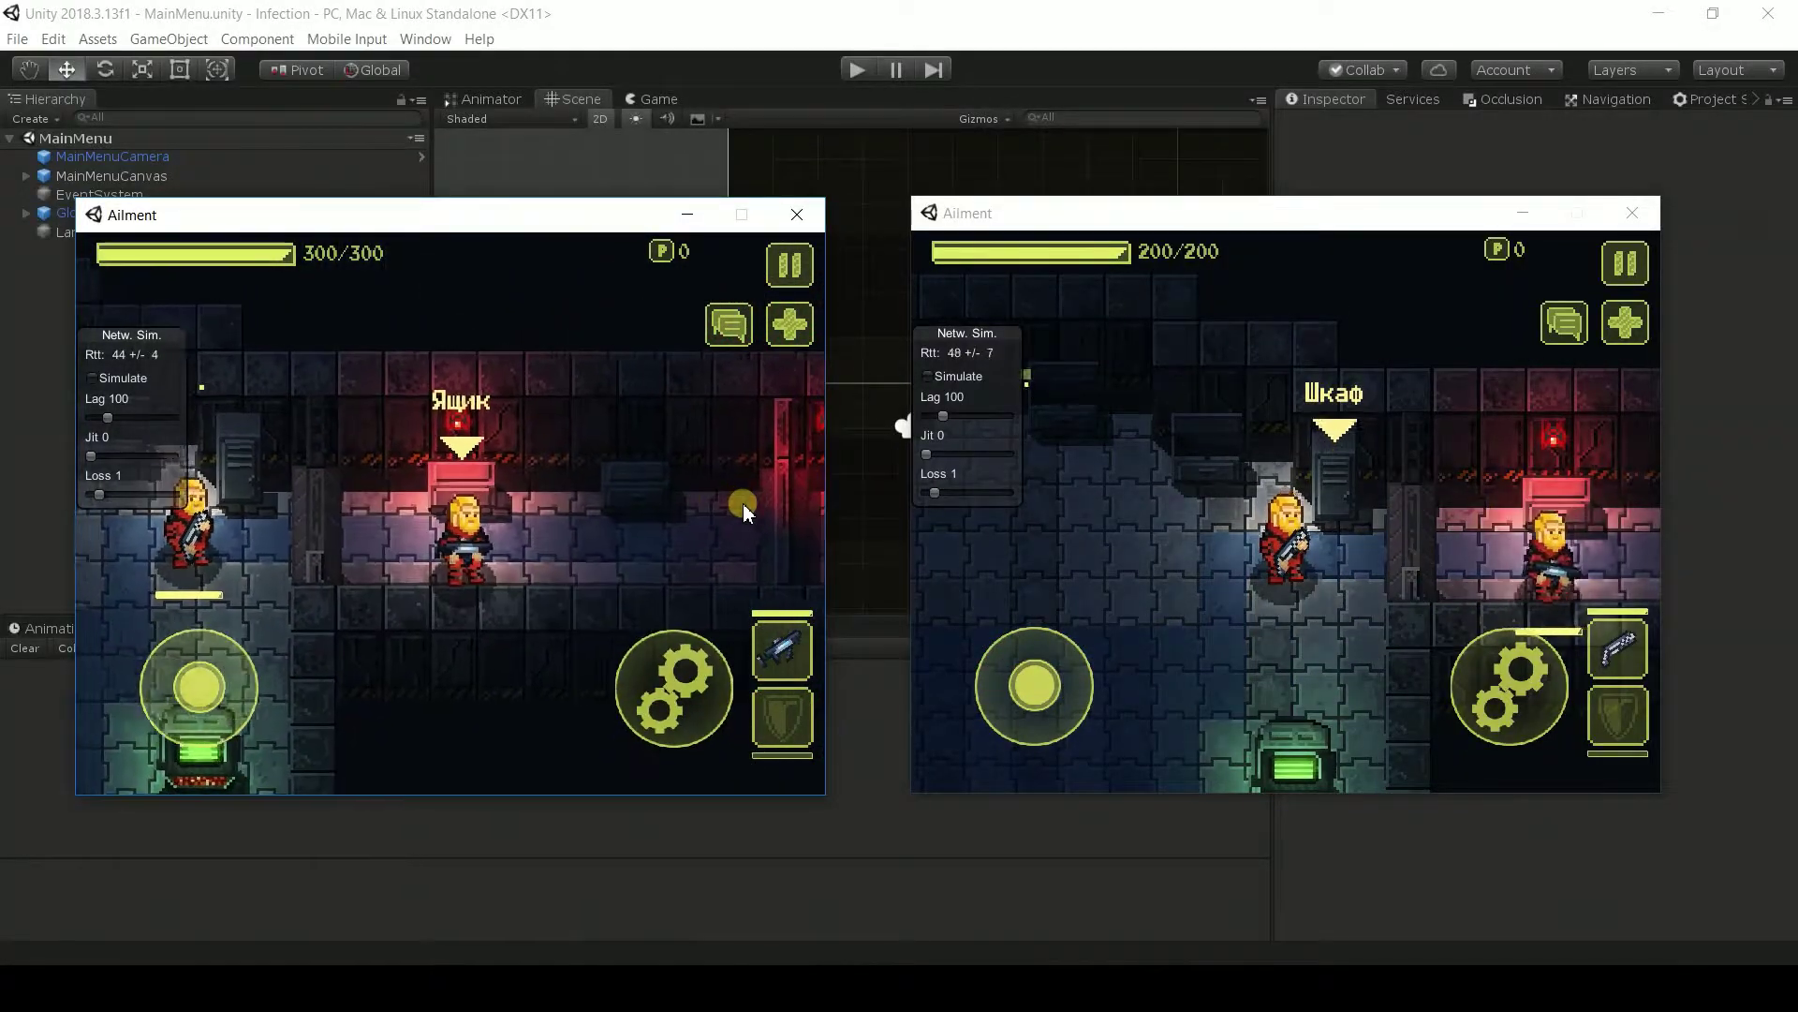
- Collect the 300-point XP orb, open the cabinet for a health boost, and regroup both players
key("e")
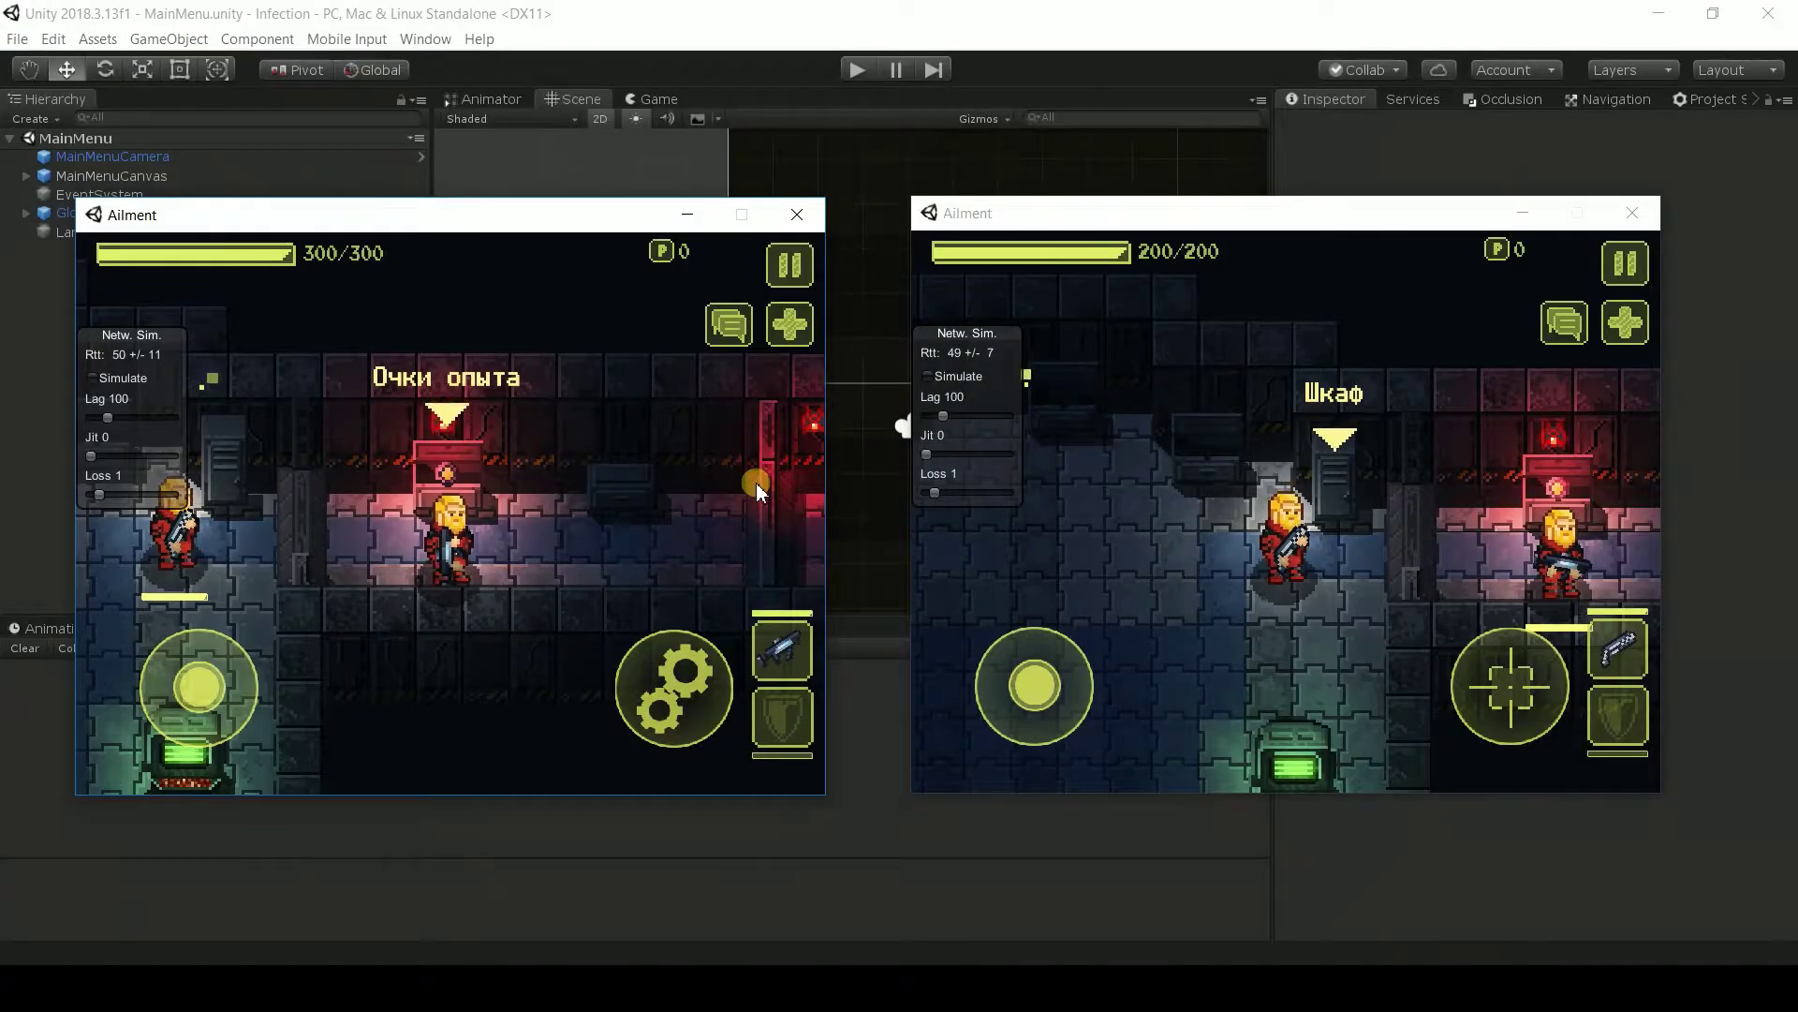
key("e")
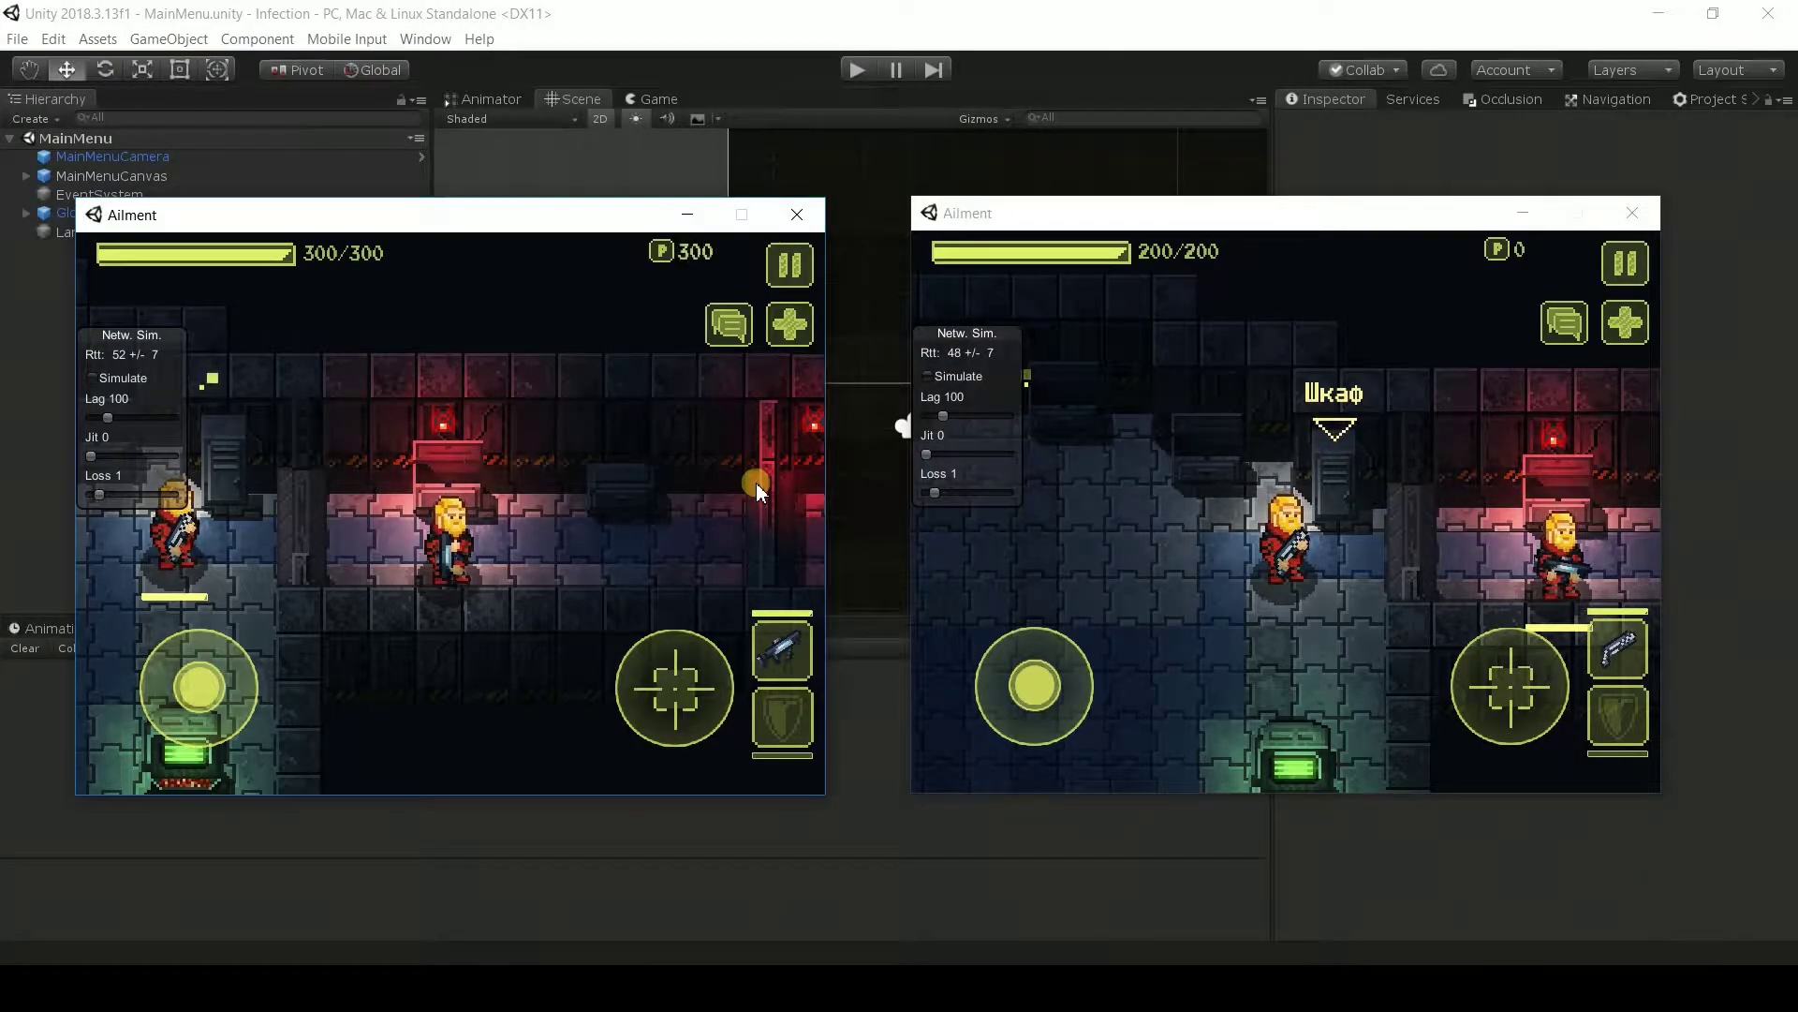
key("a")
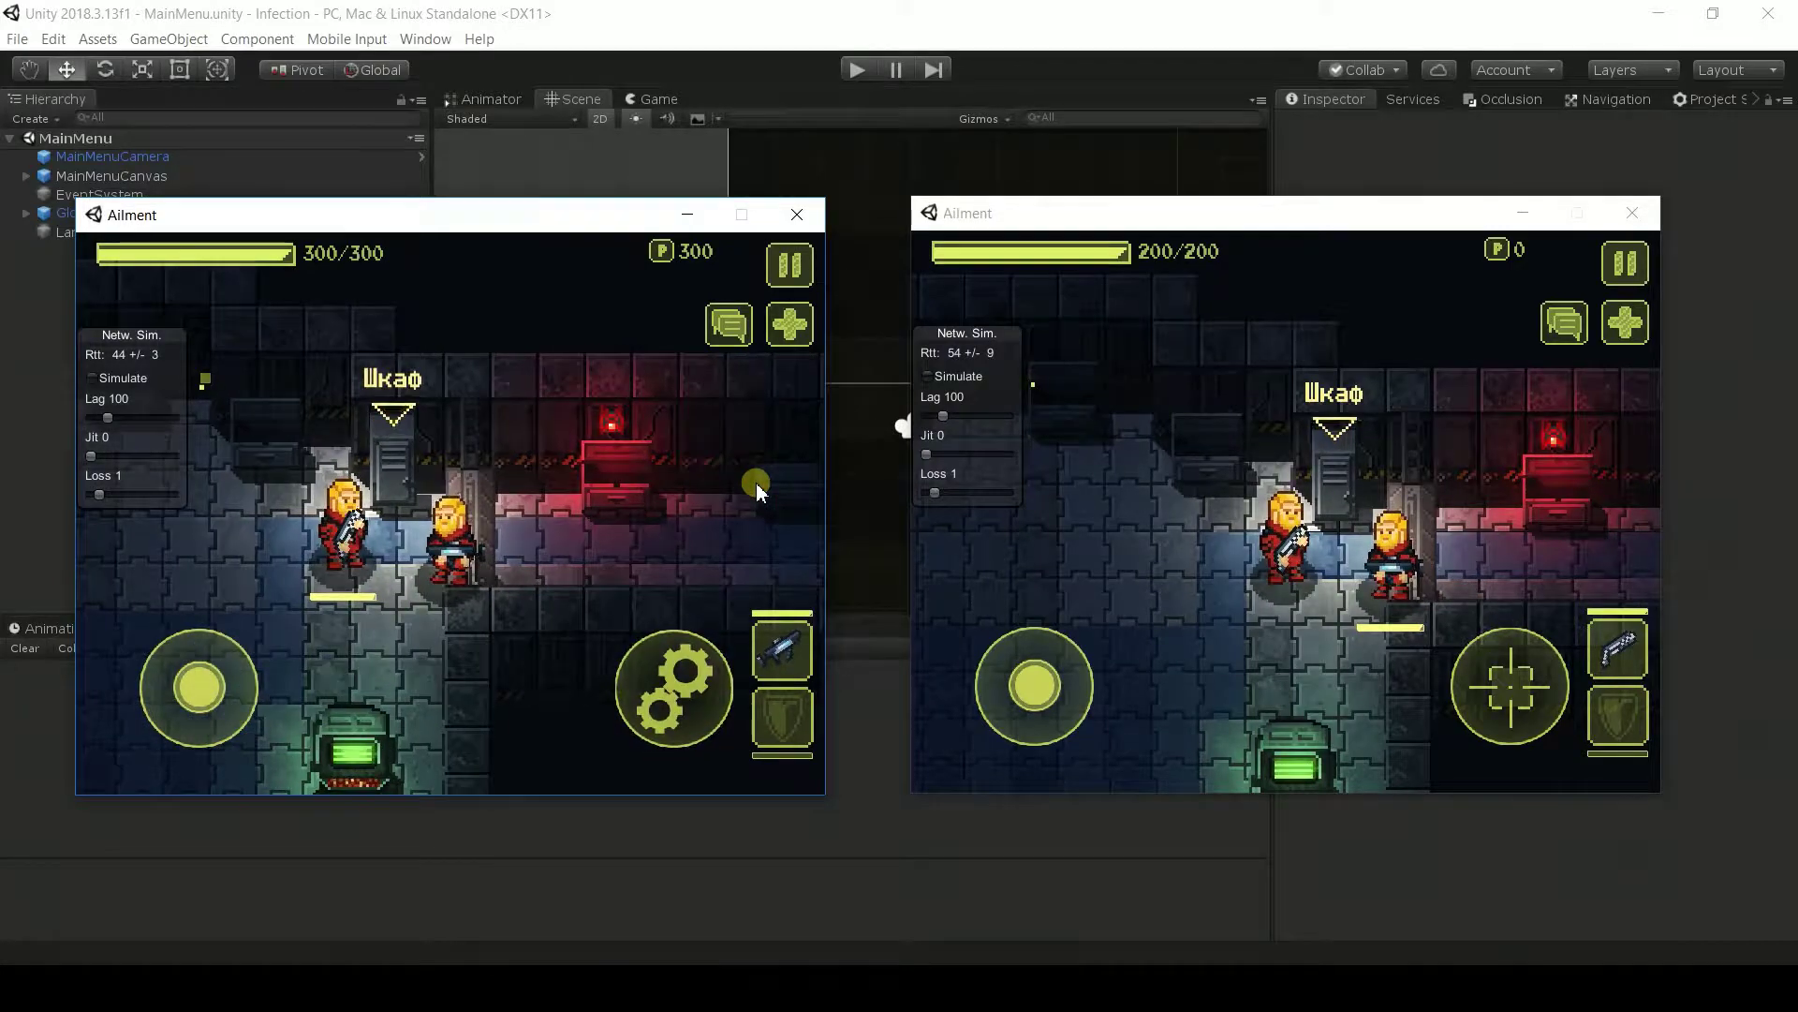
key("e")
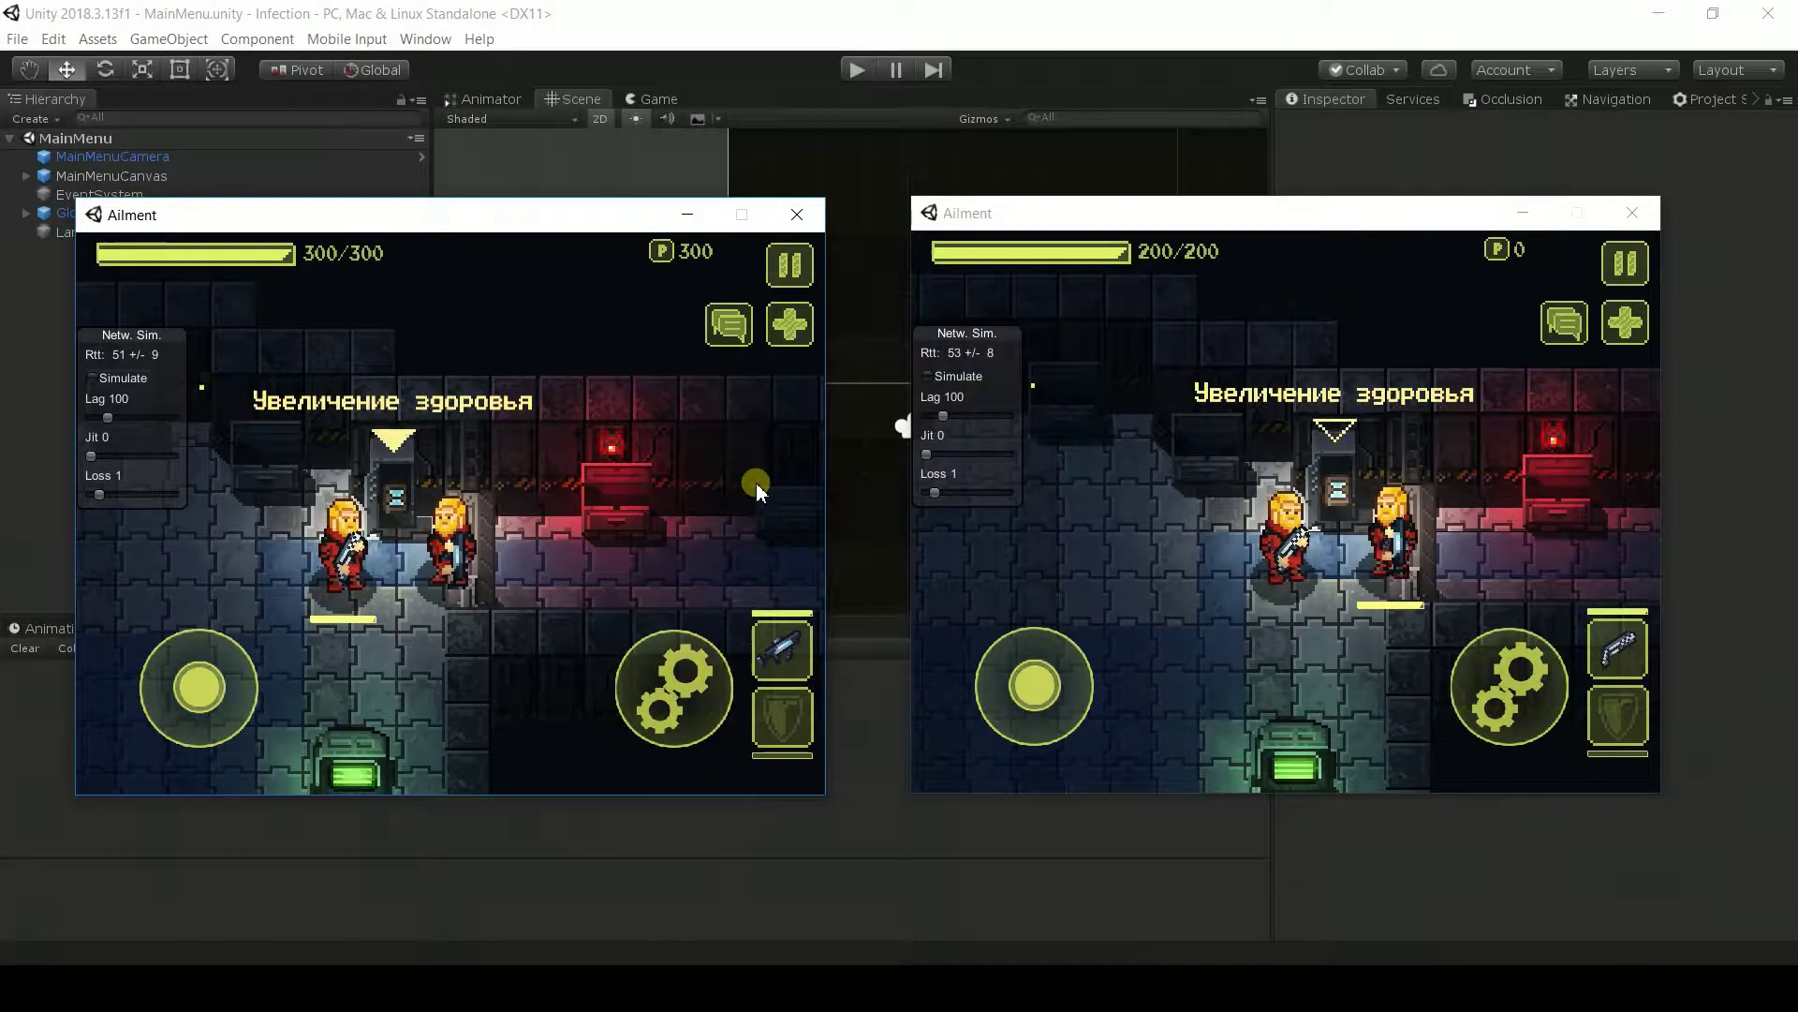
key("d")
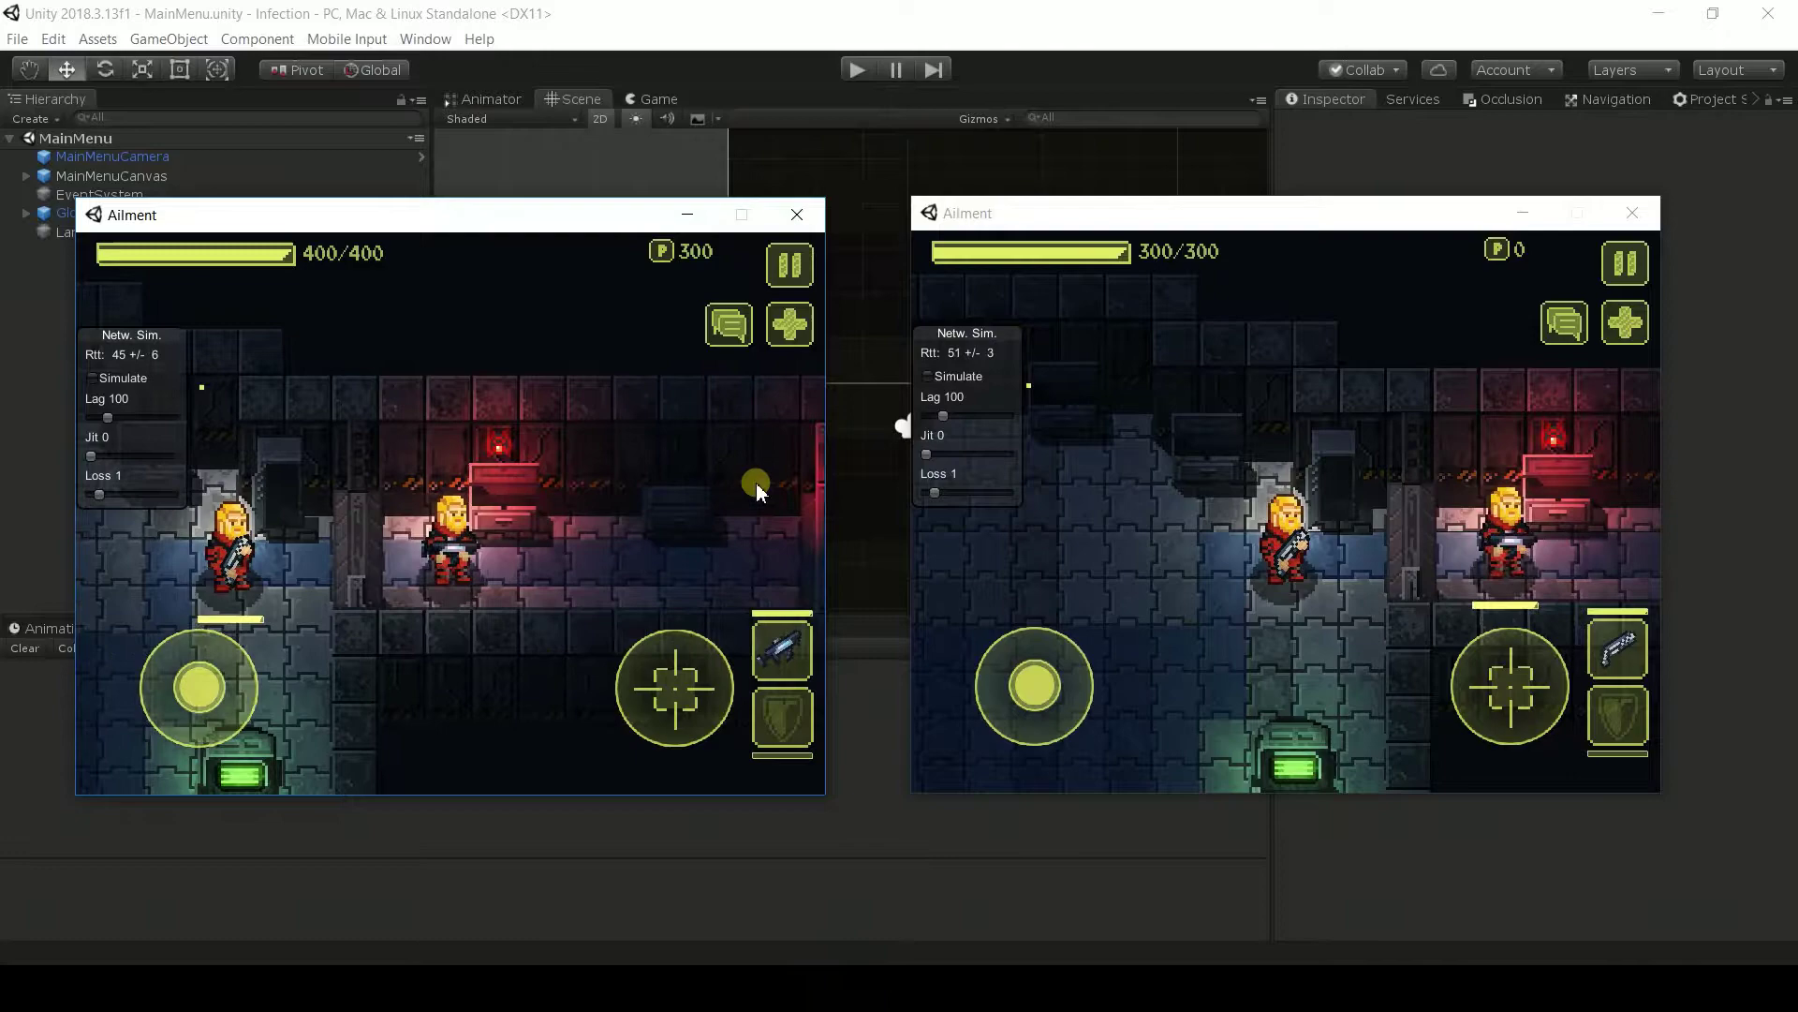
key("a")
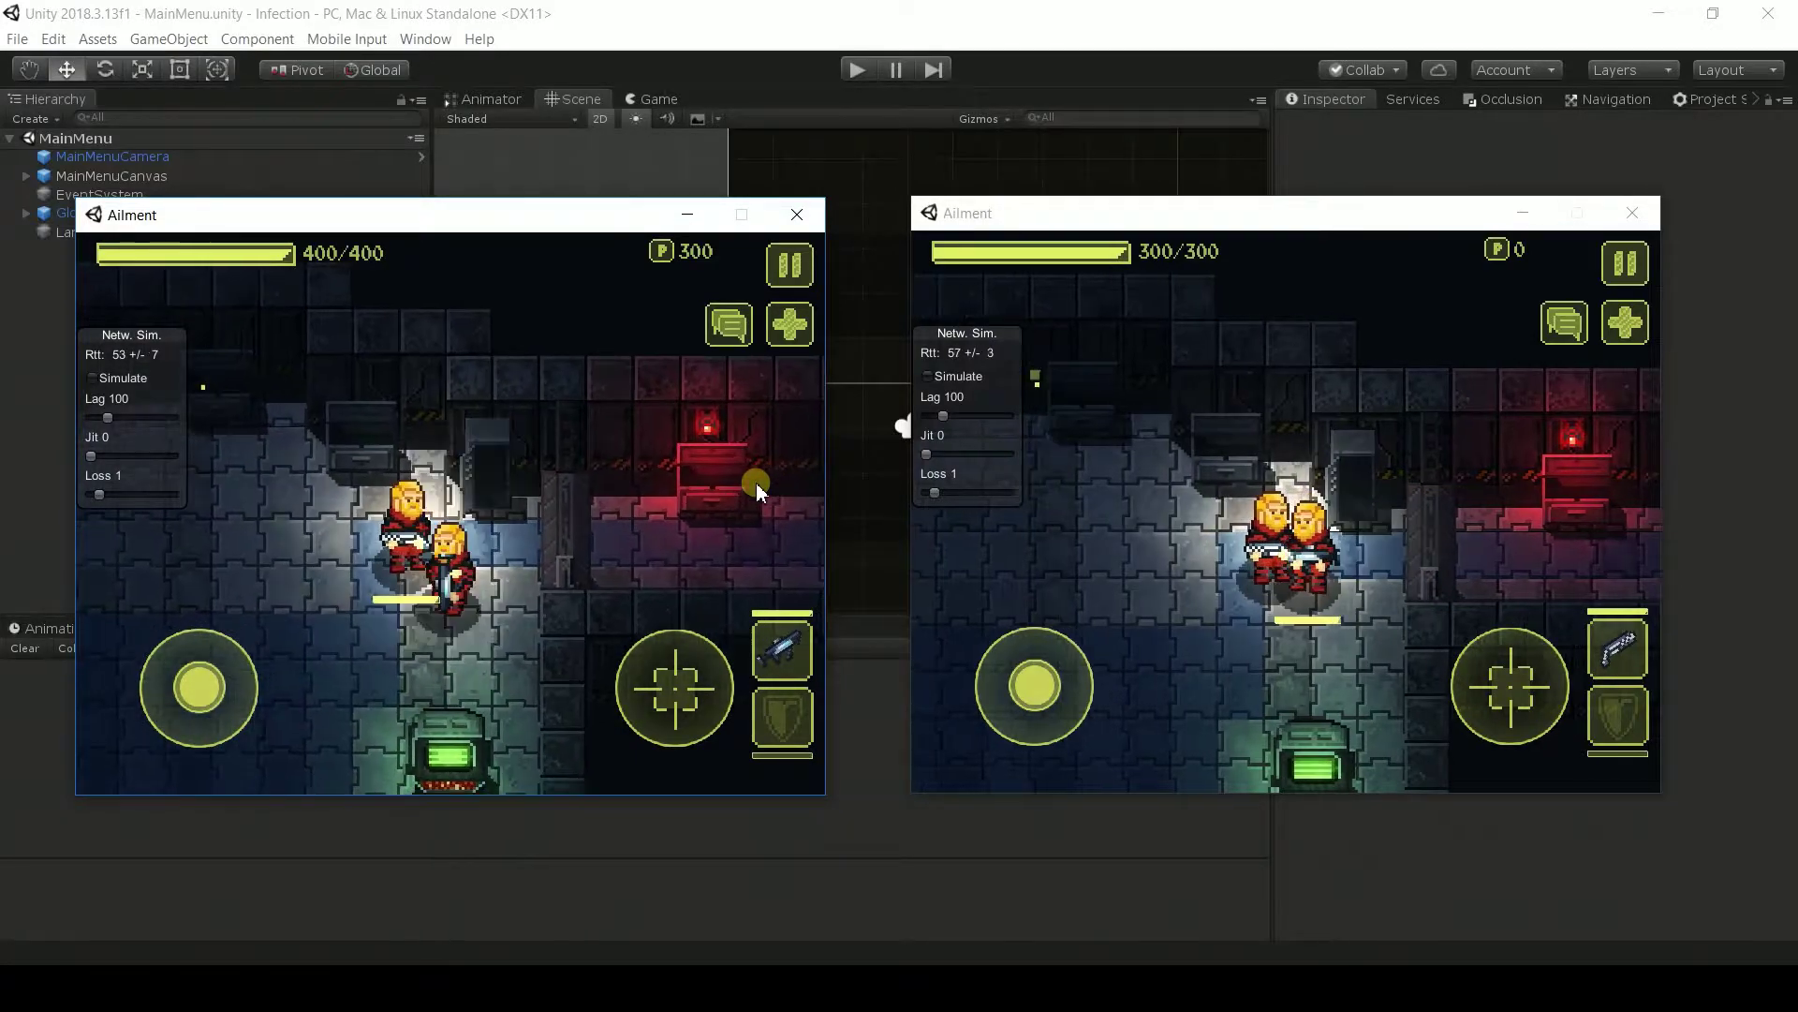
key("a")
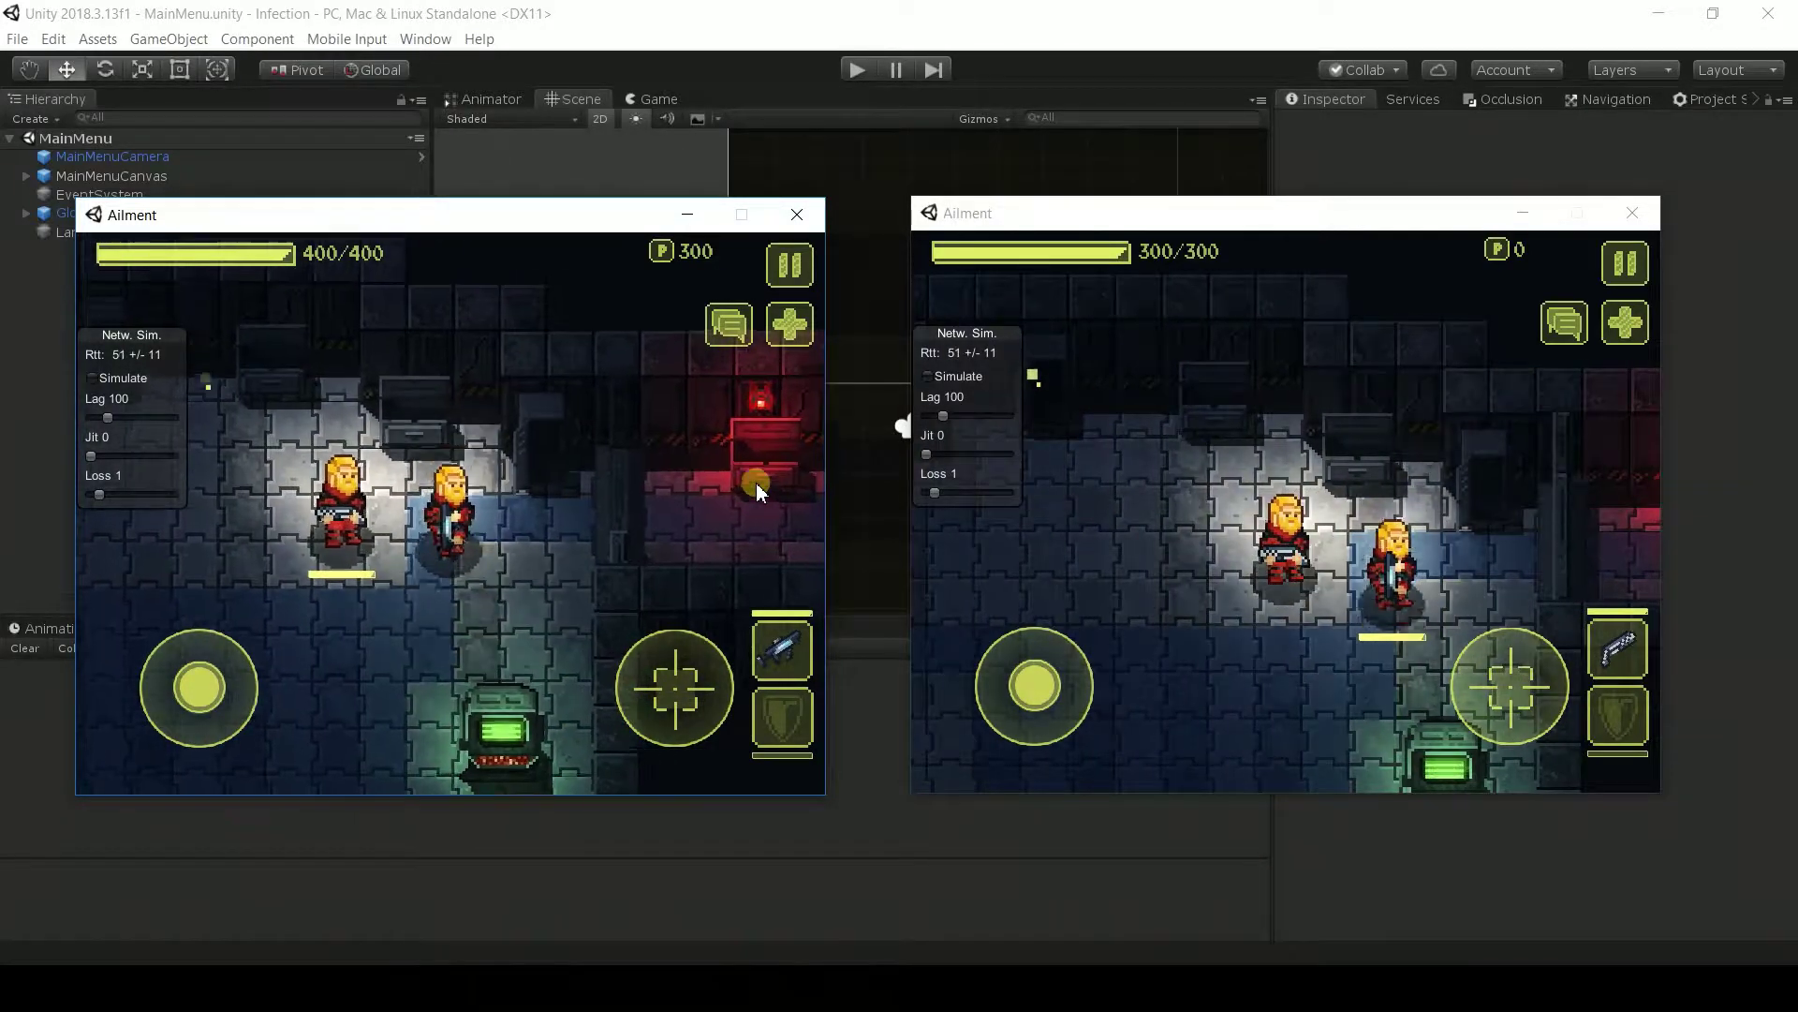
- Walk the player onward to the crate room and step back from the crate
key("d")
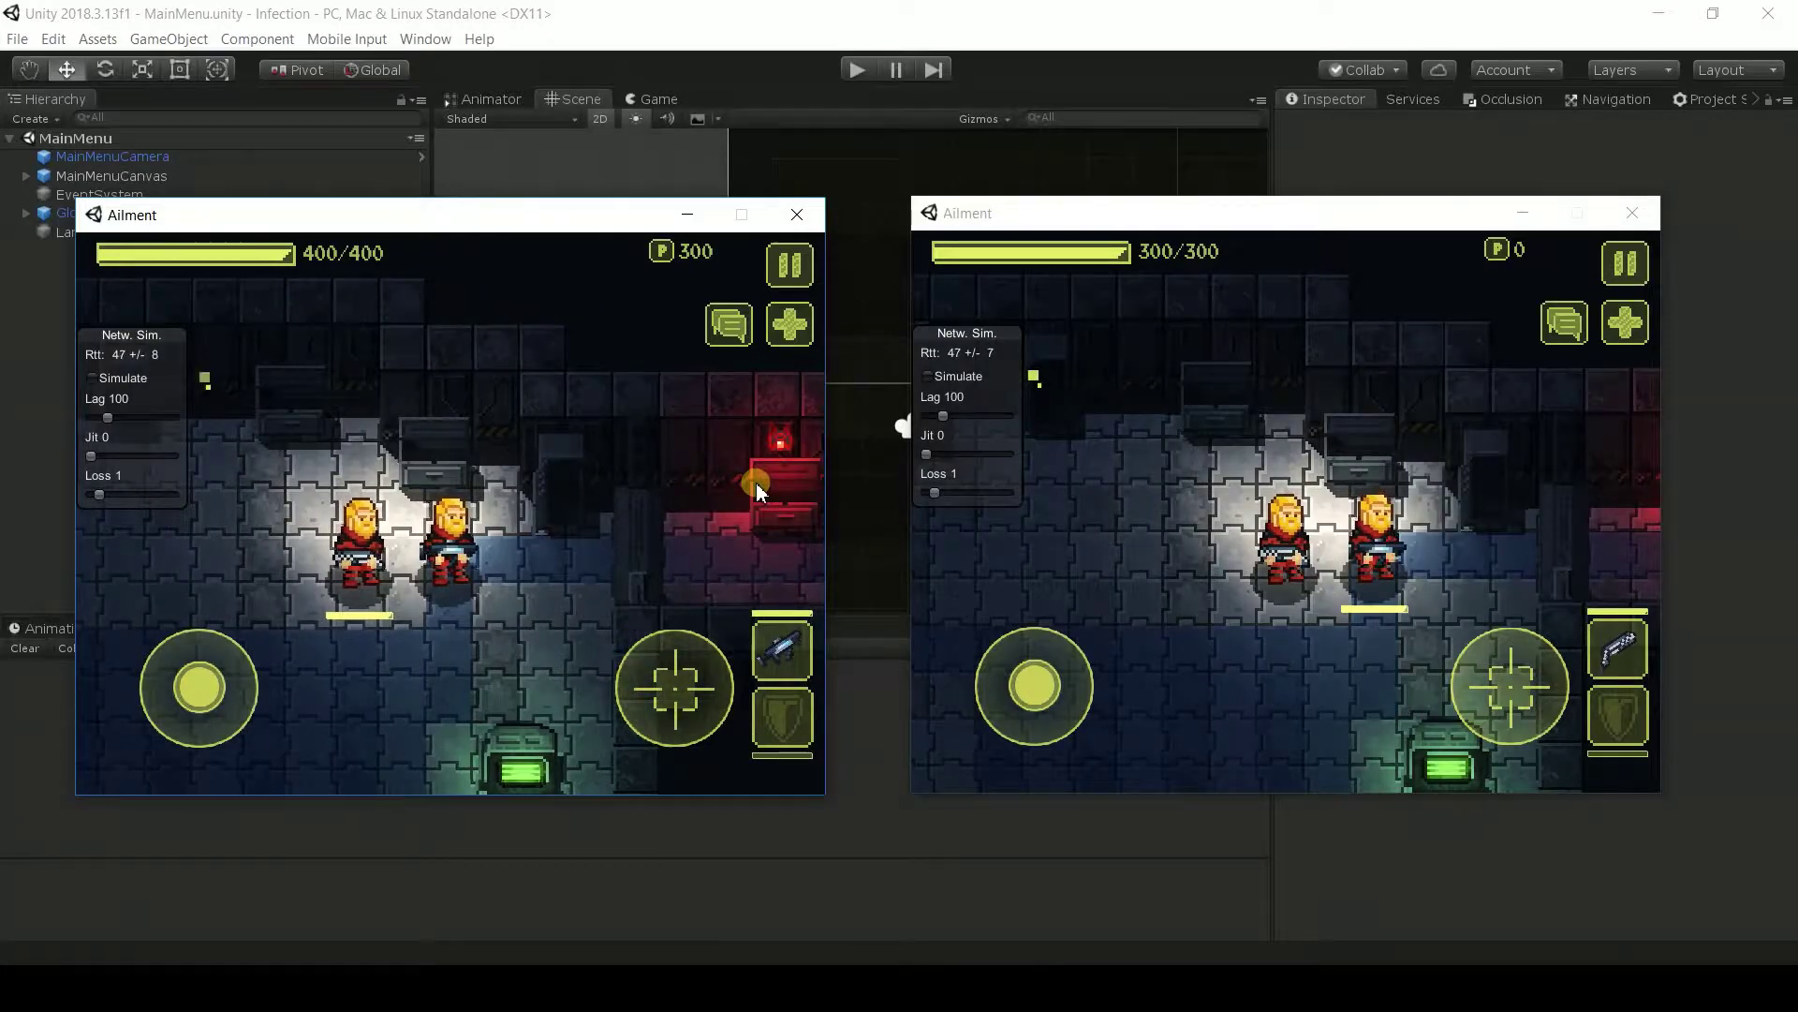
key("d")
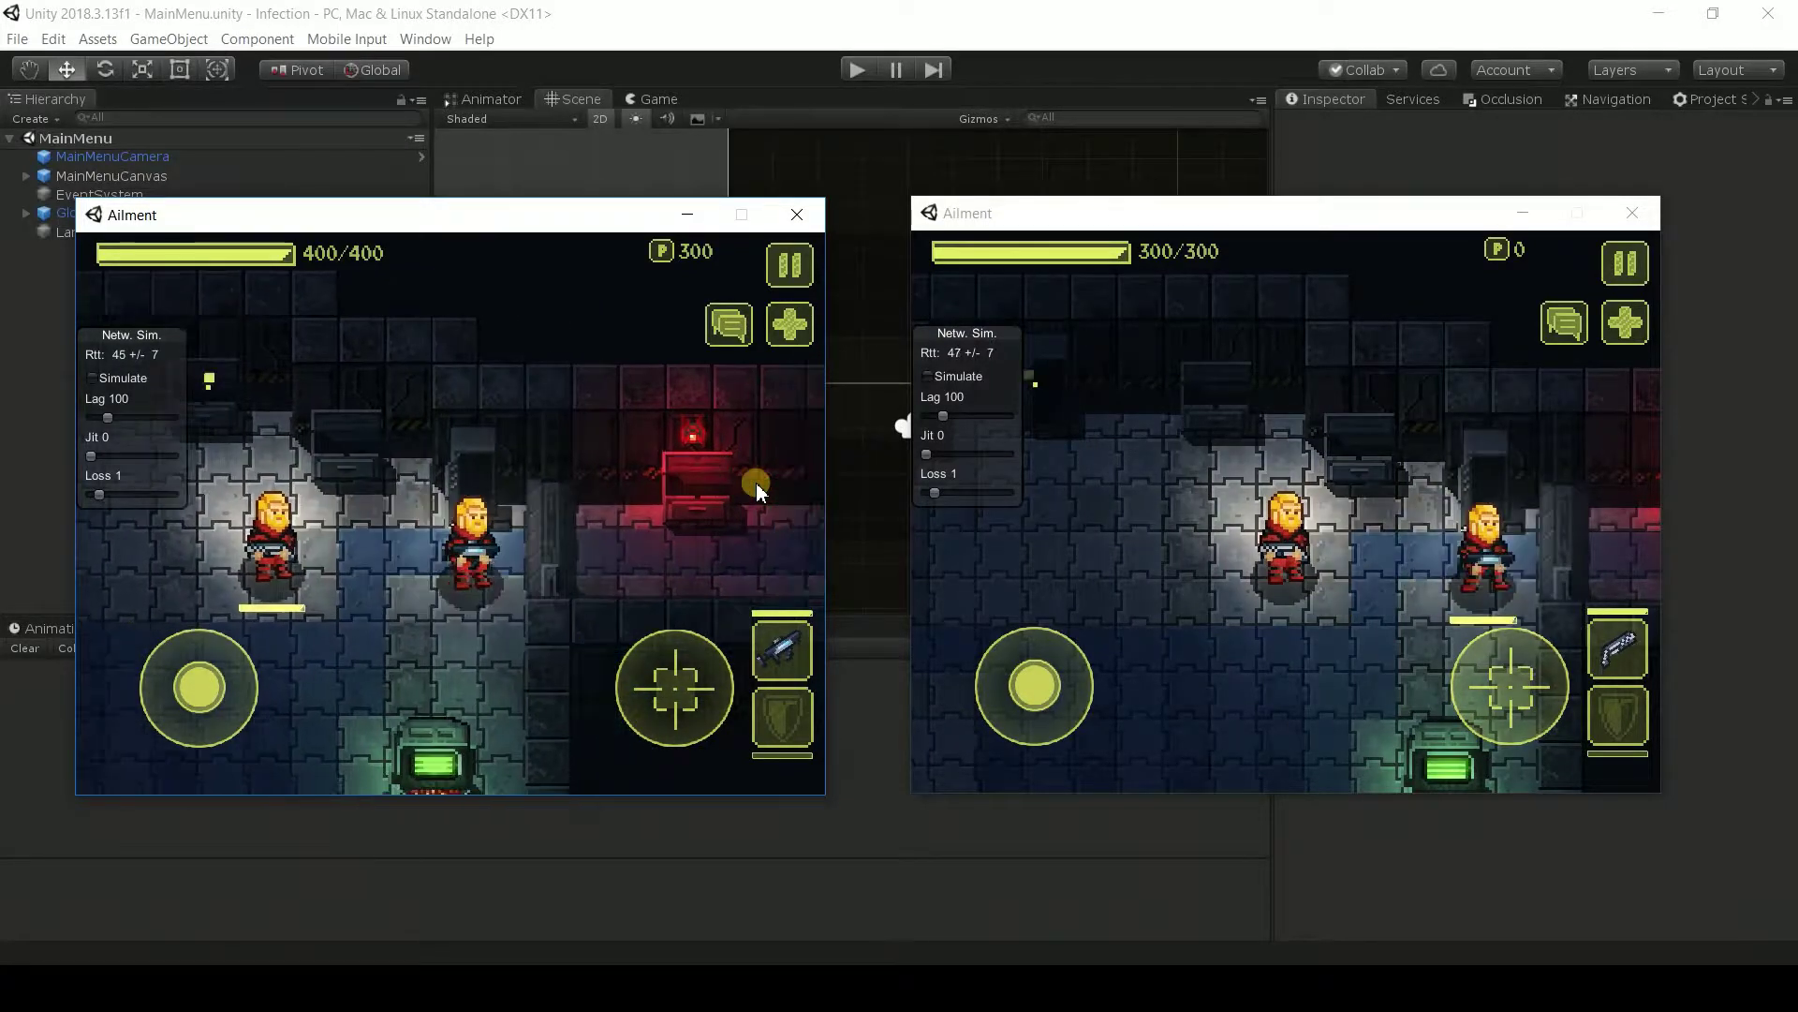
key("d")
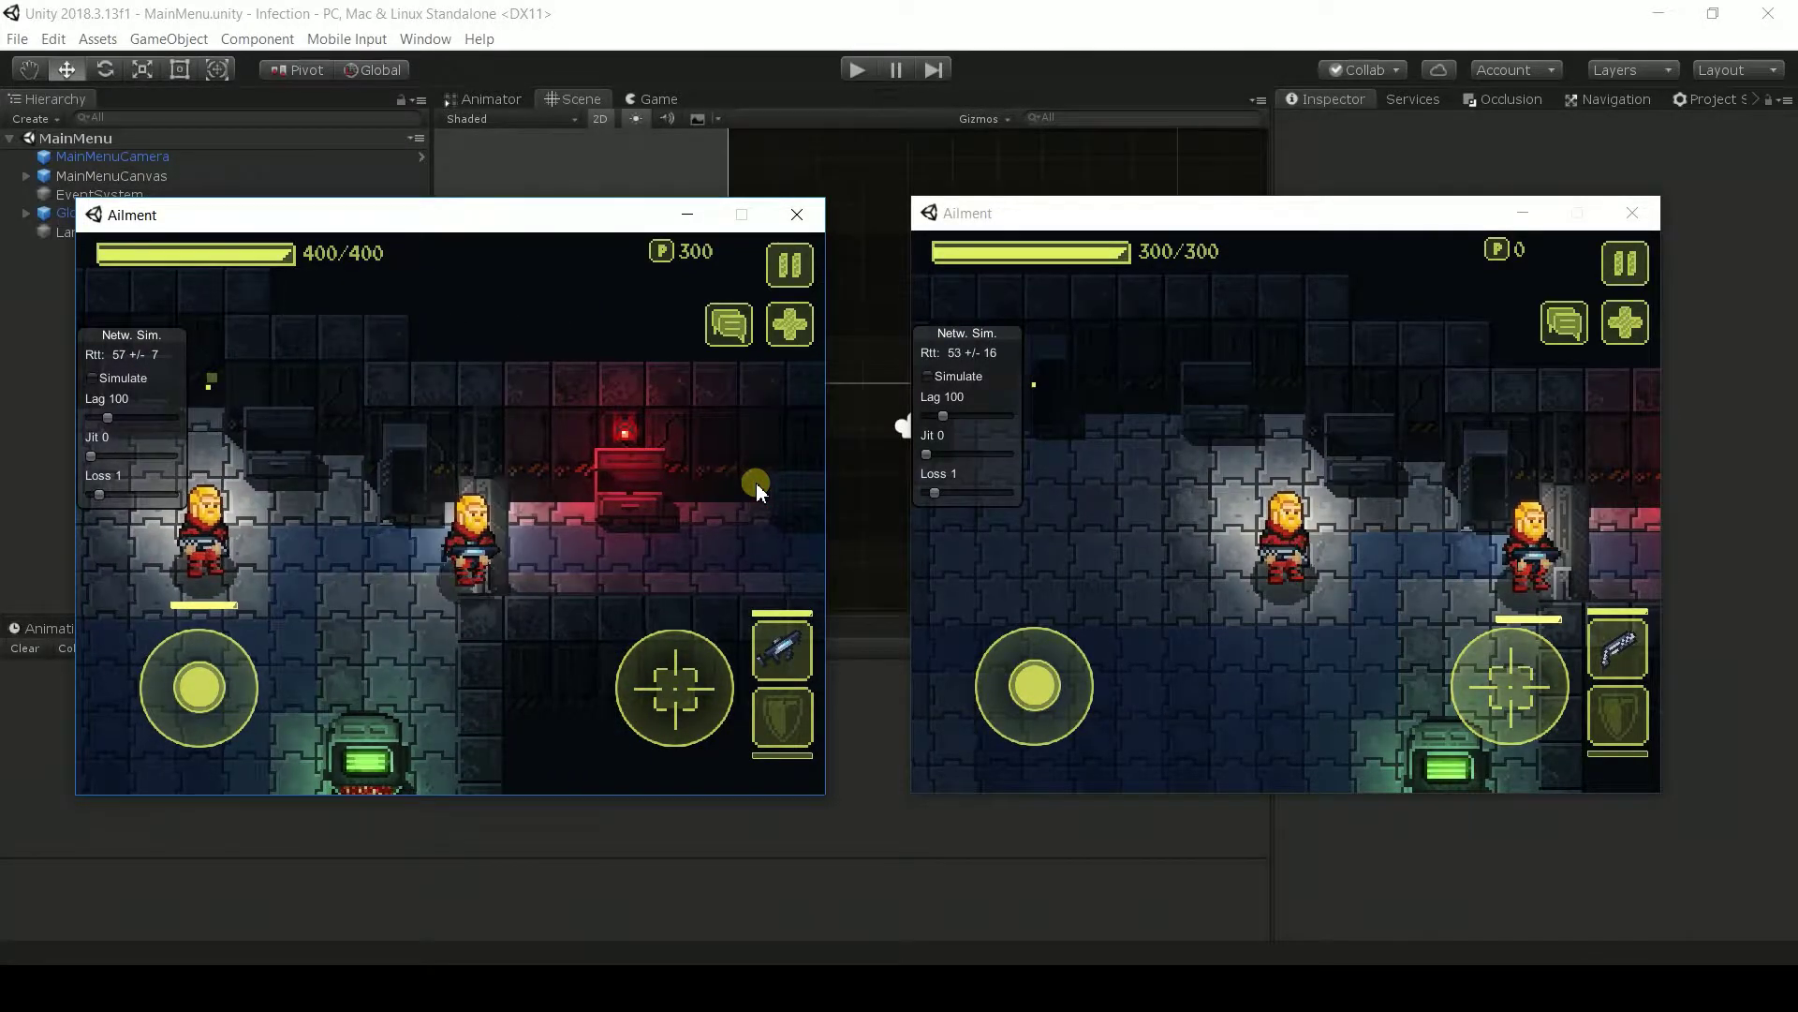
key("d")
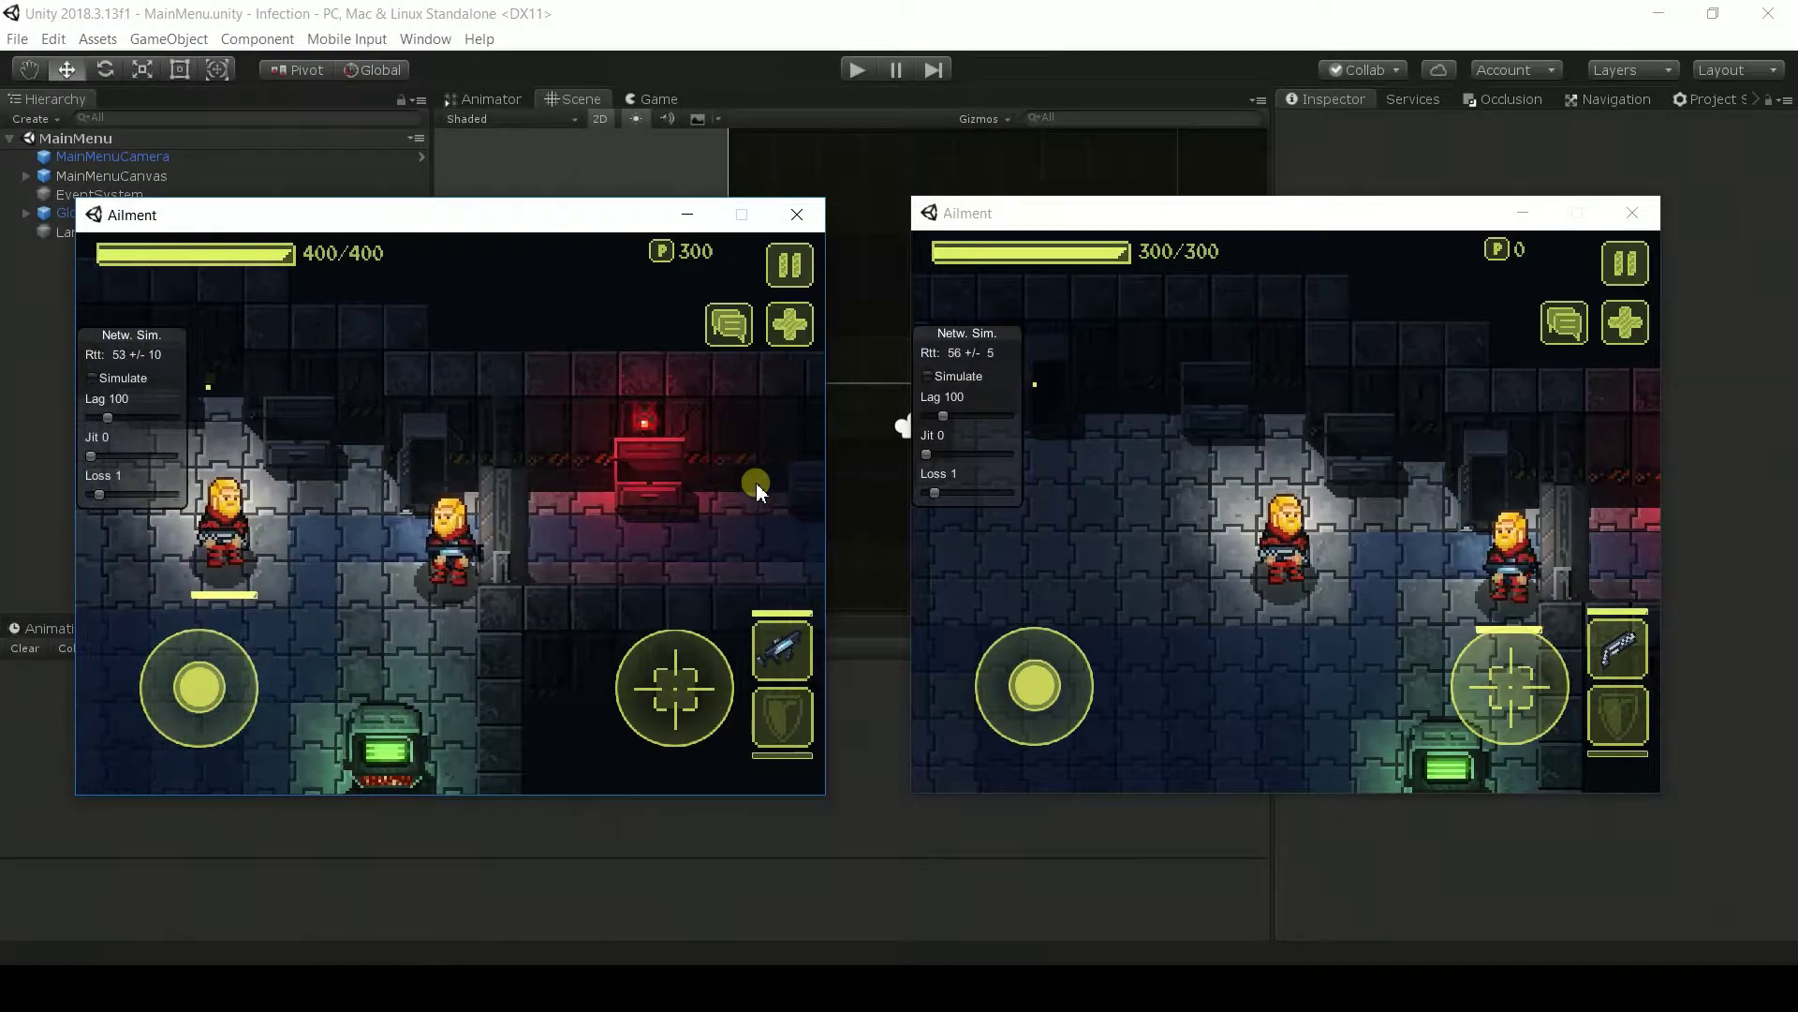
key("d")
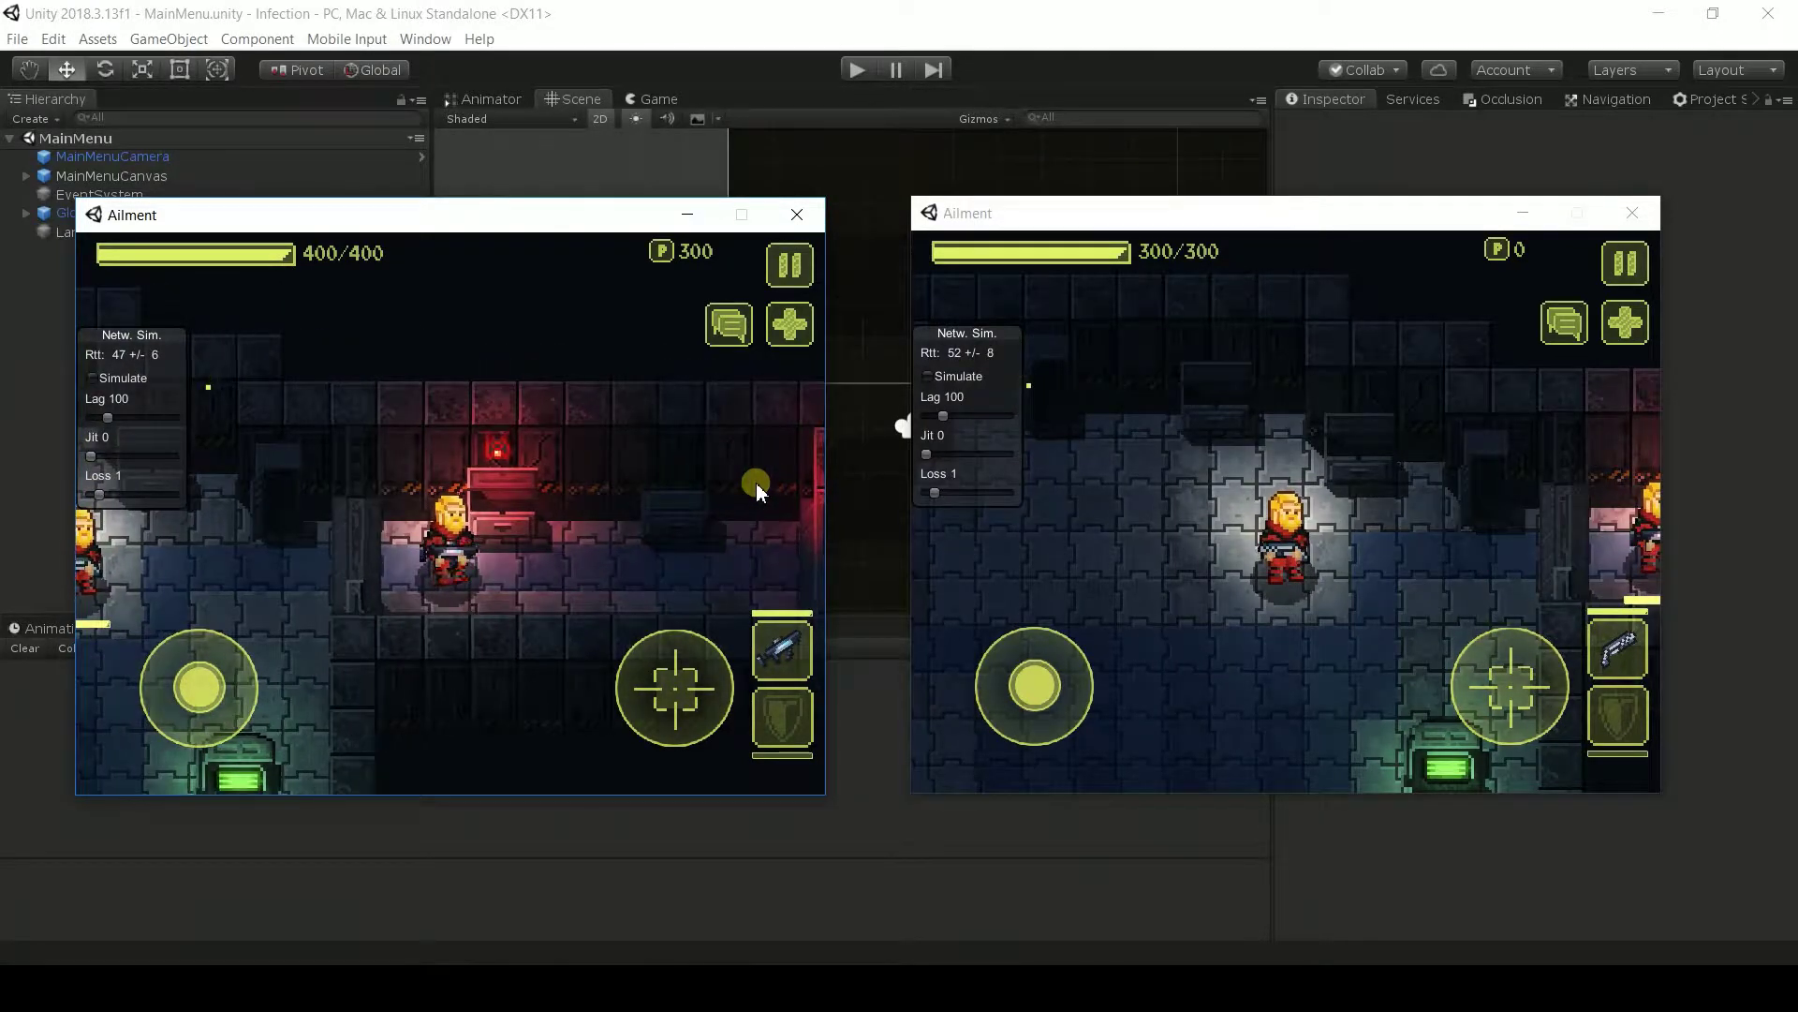
key("a")
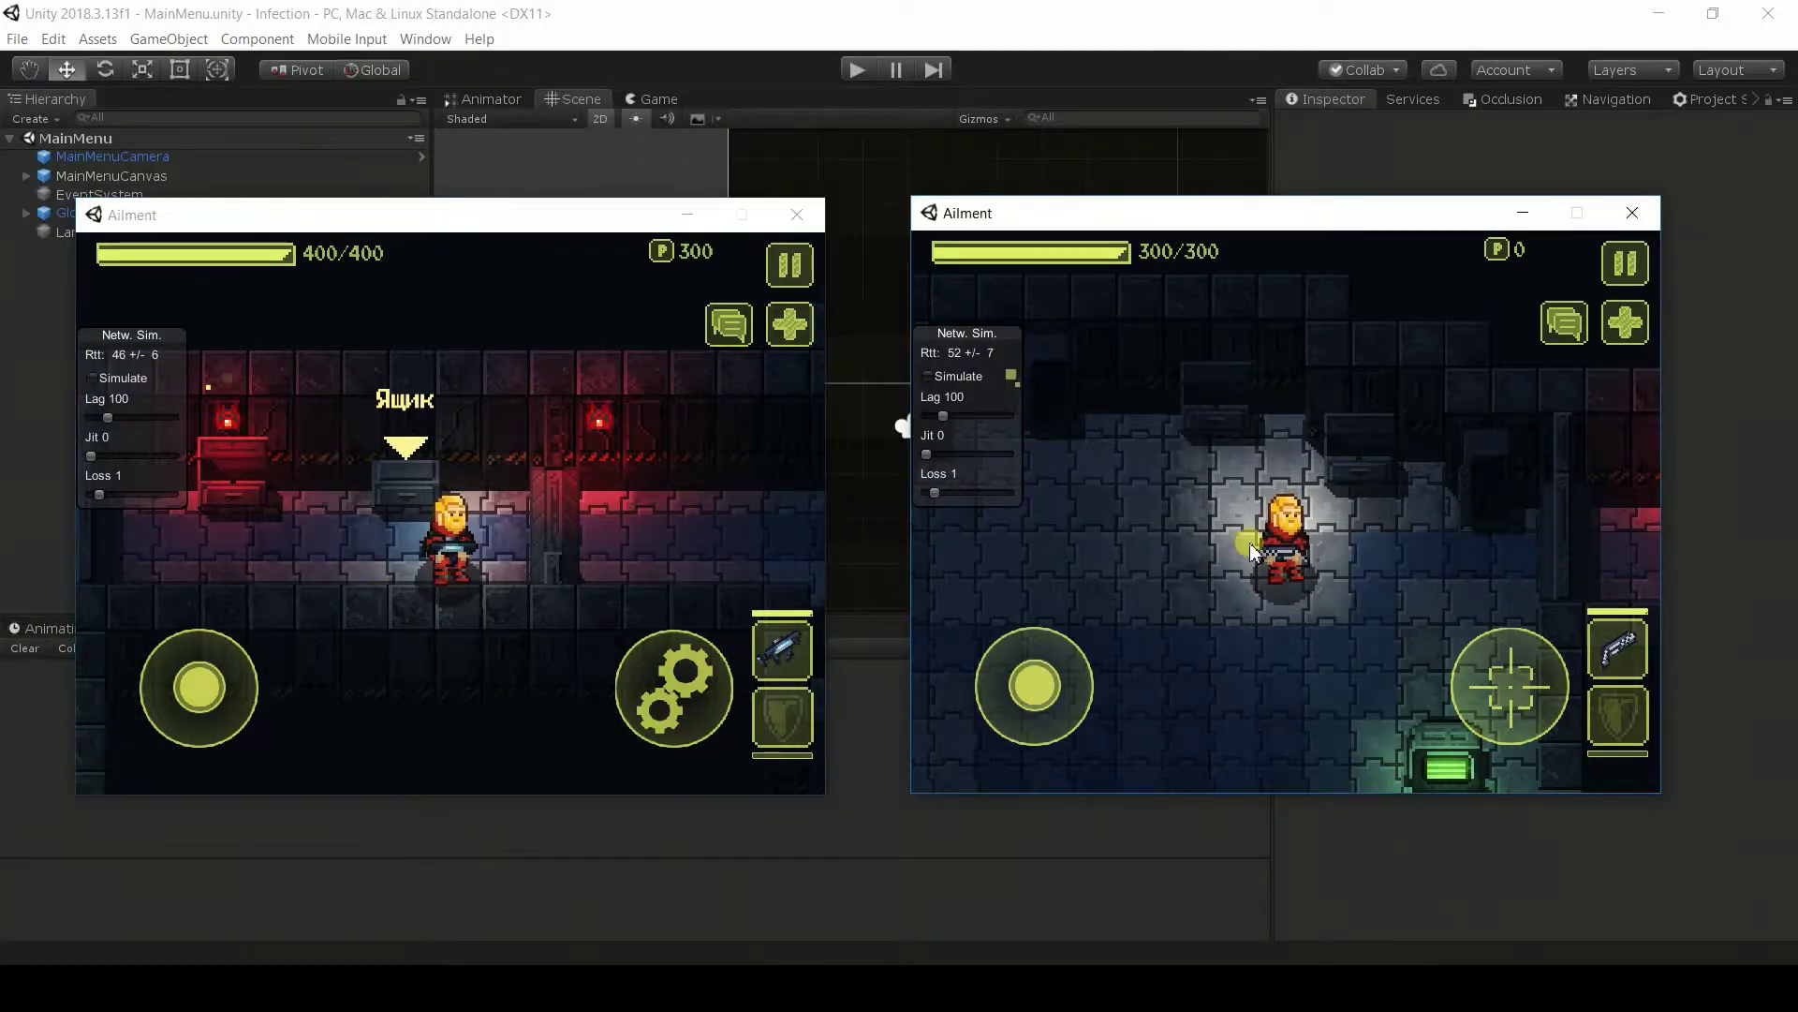
- Walk the second player up to the crate and take the shooting upgrade
key("d")
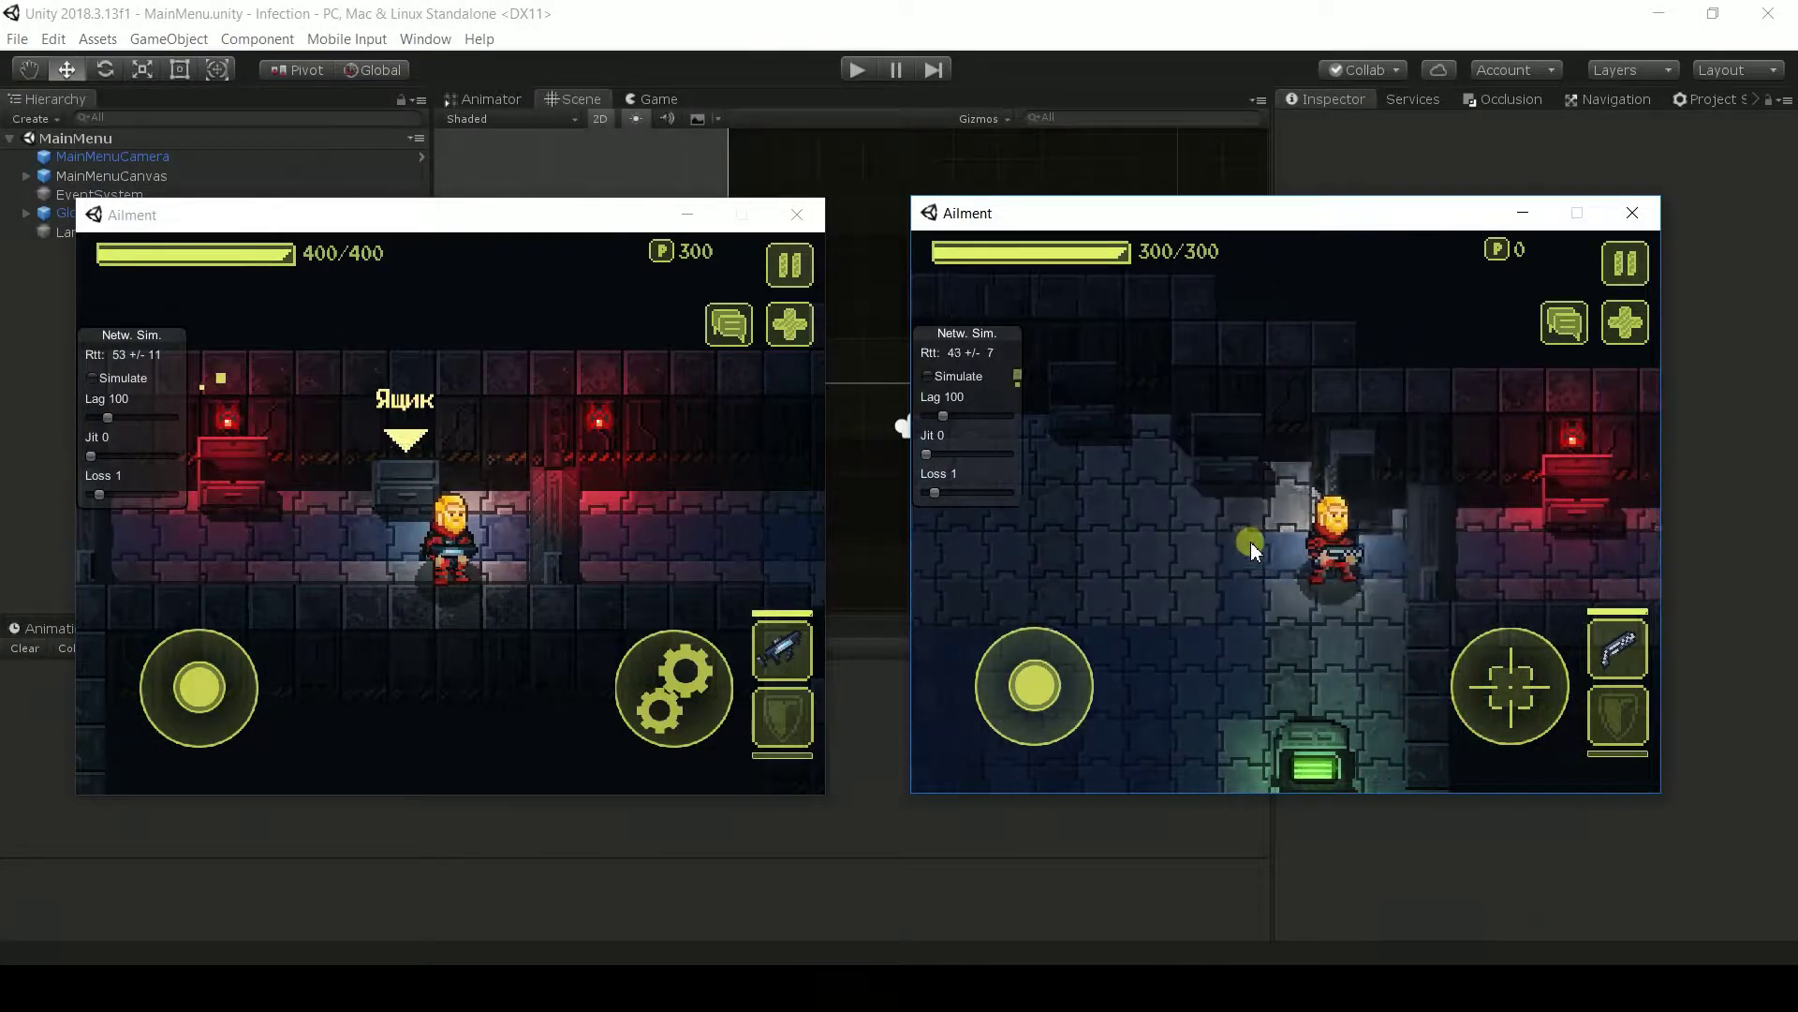
key("w")
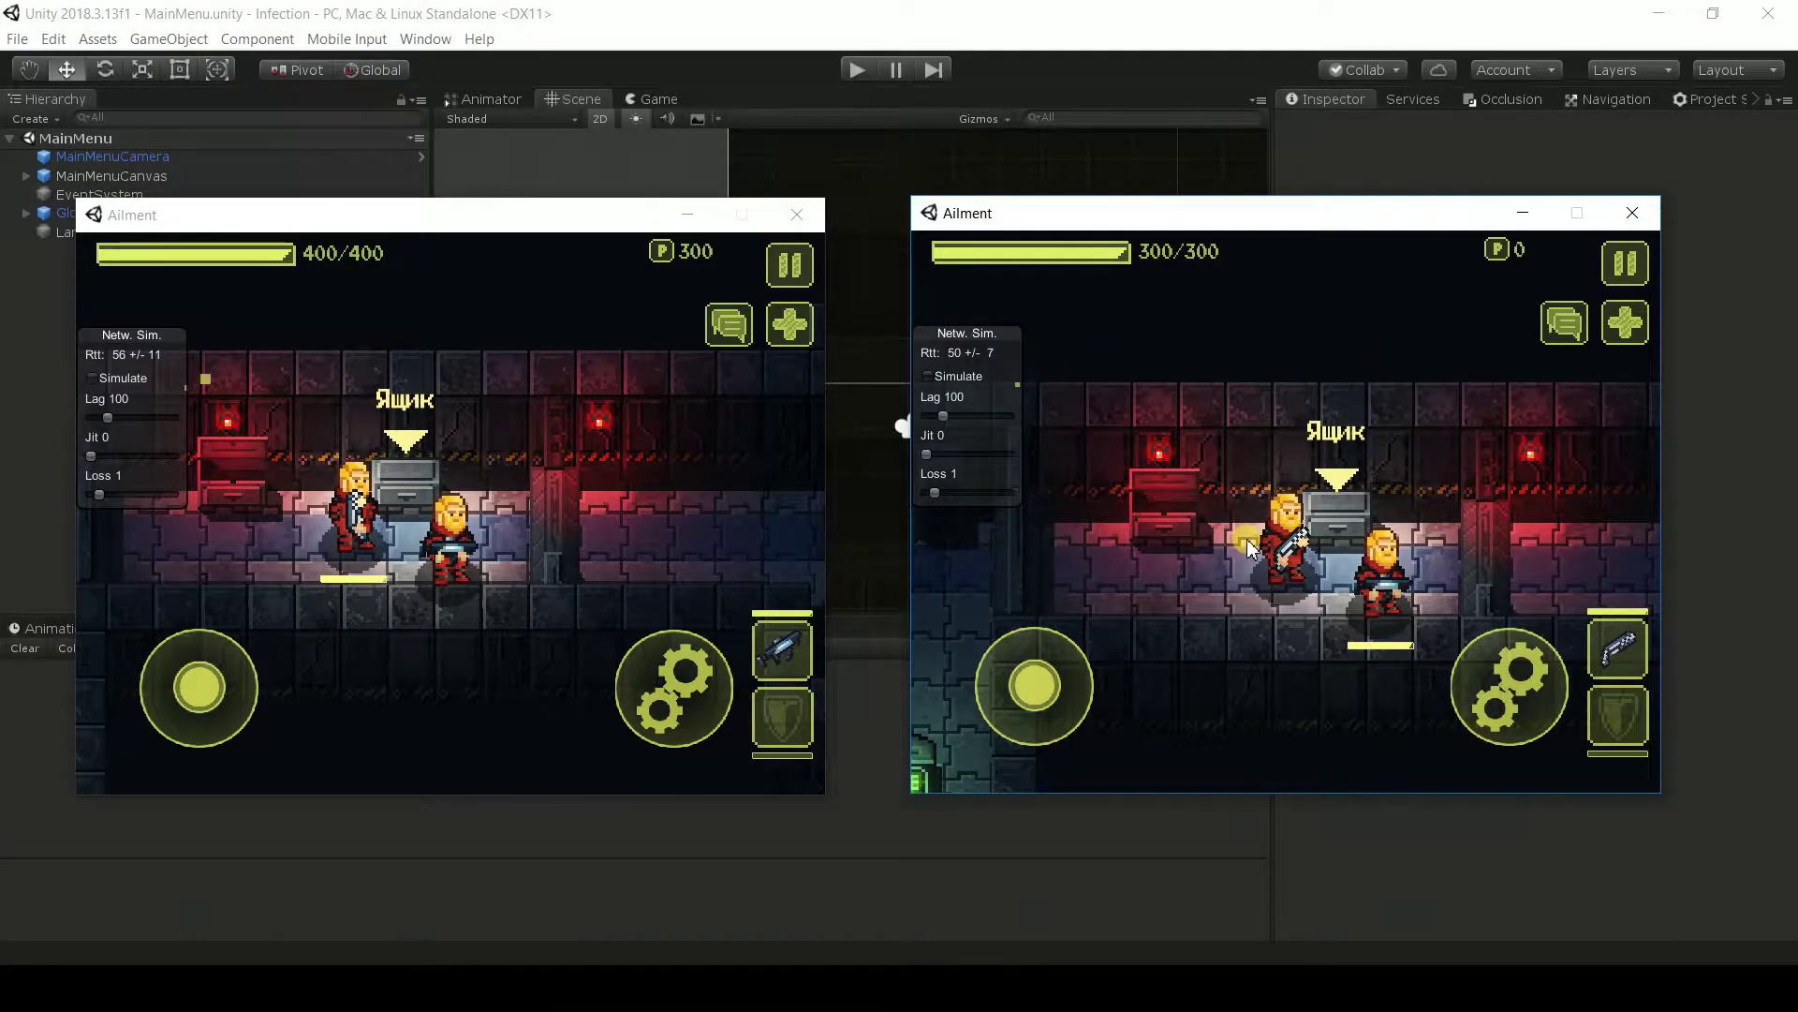
key("e")
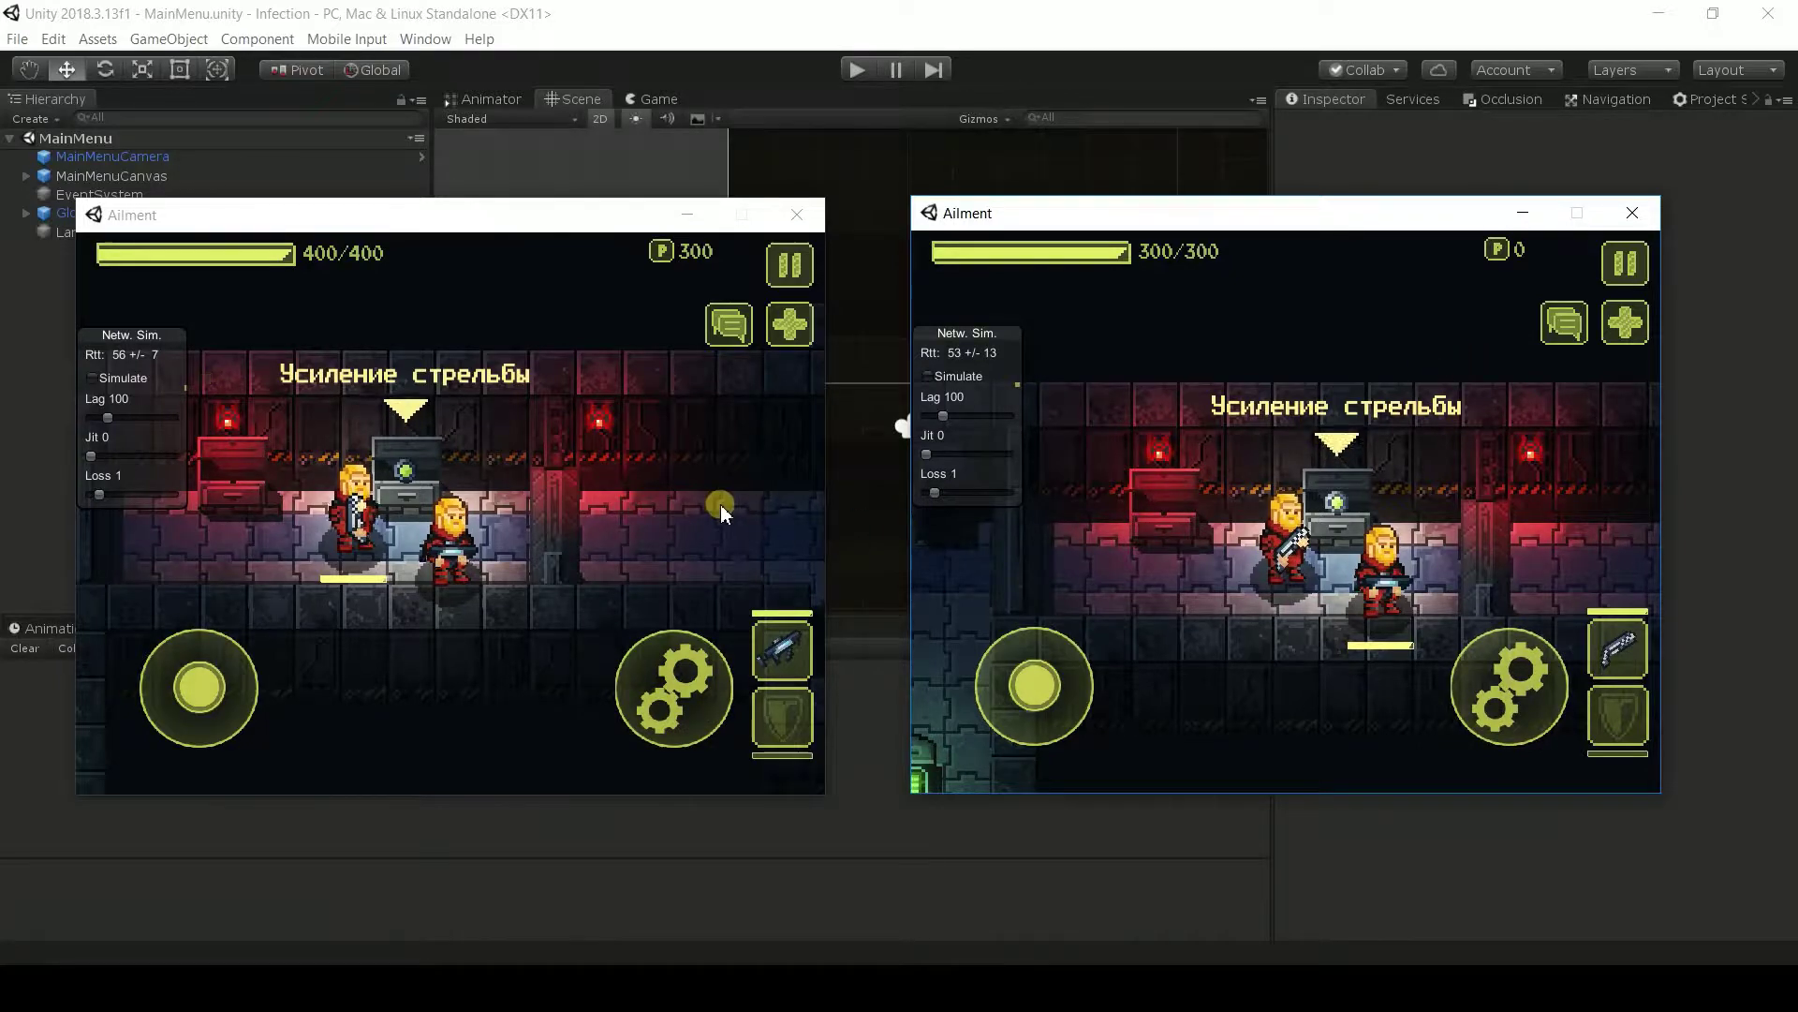
key("e")
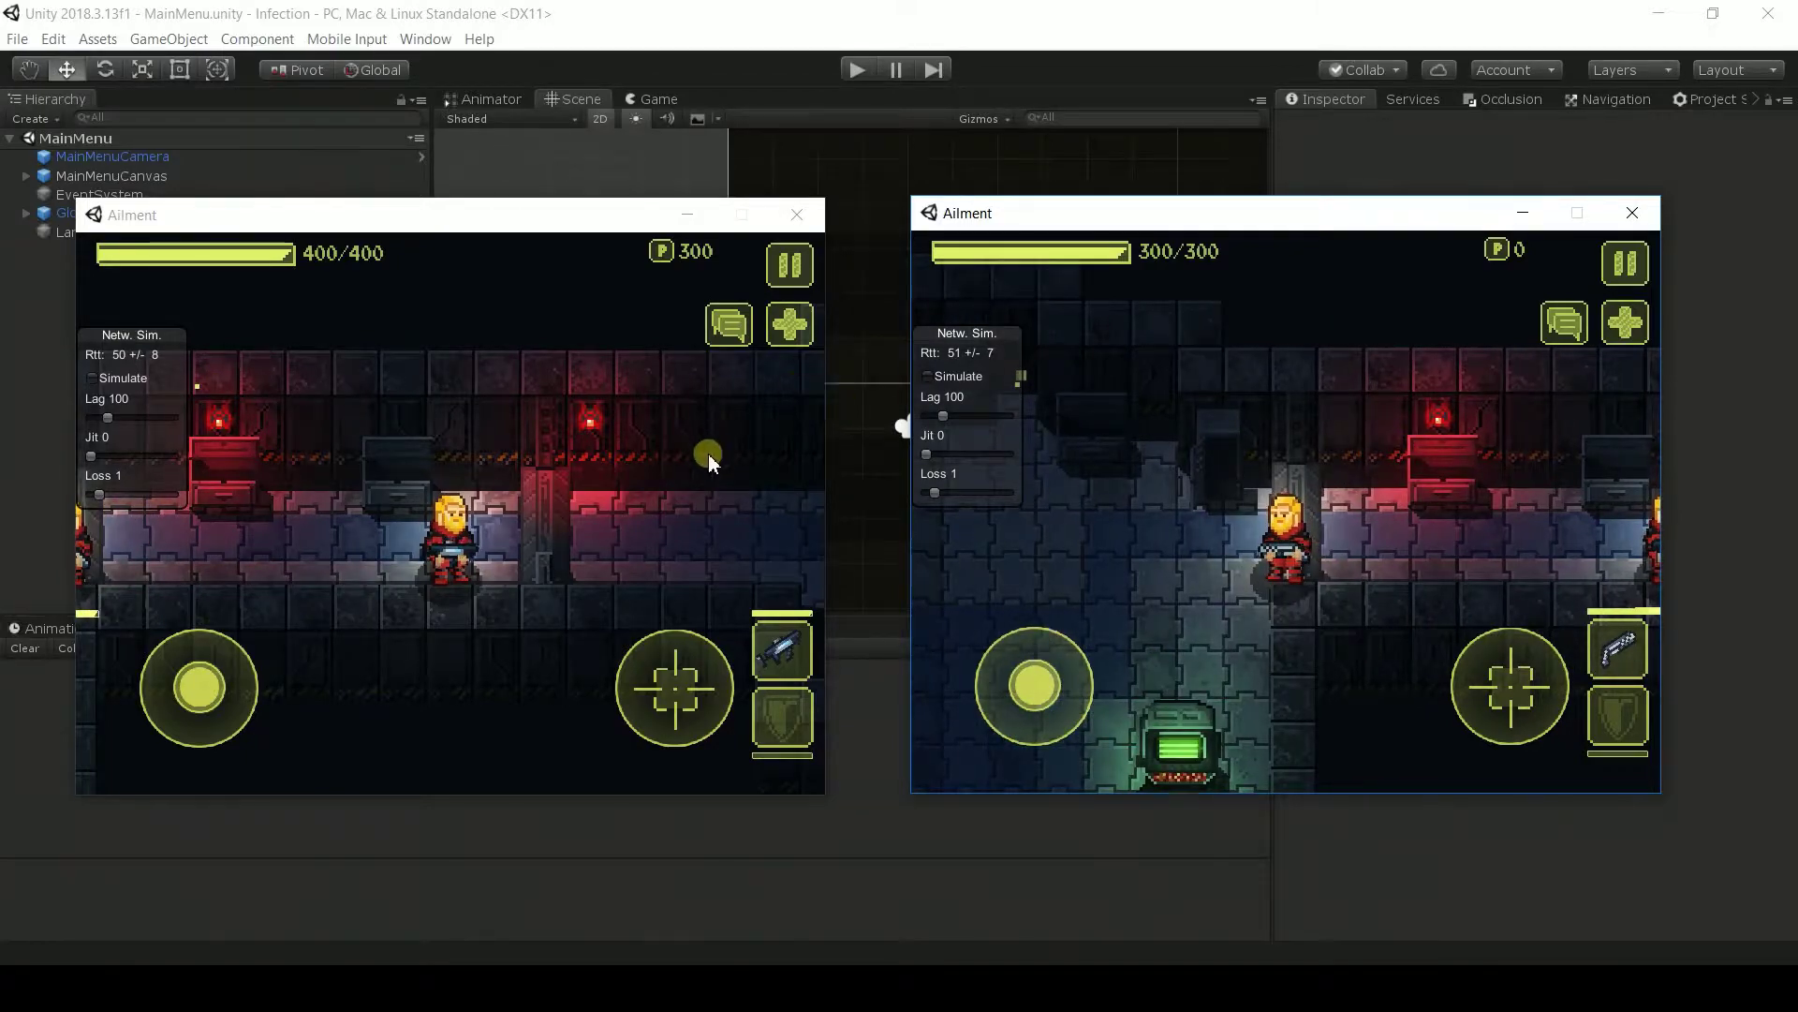
- Have the second player find Door 24 locked and walk to the Компьютер terminal
left_click(762, 450)
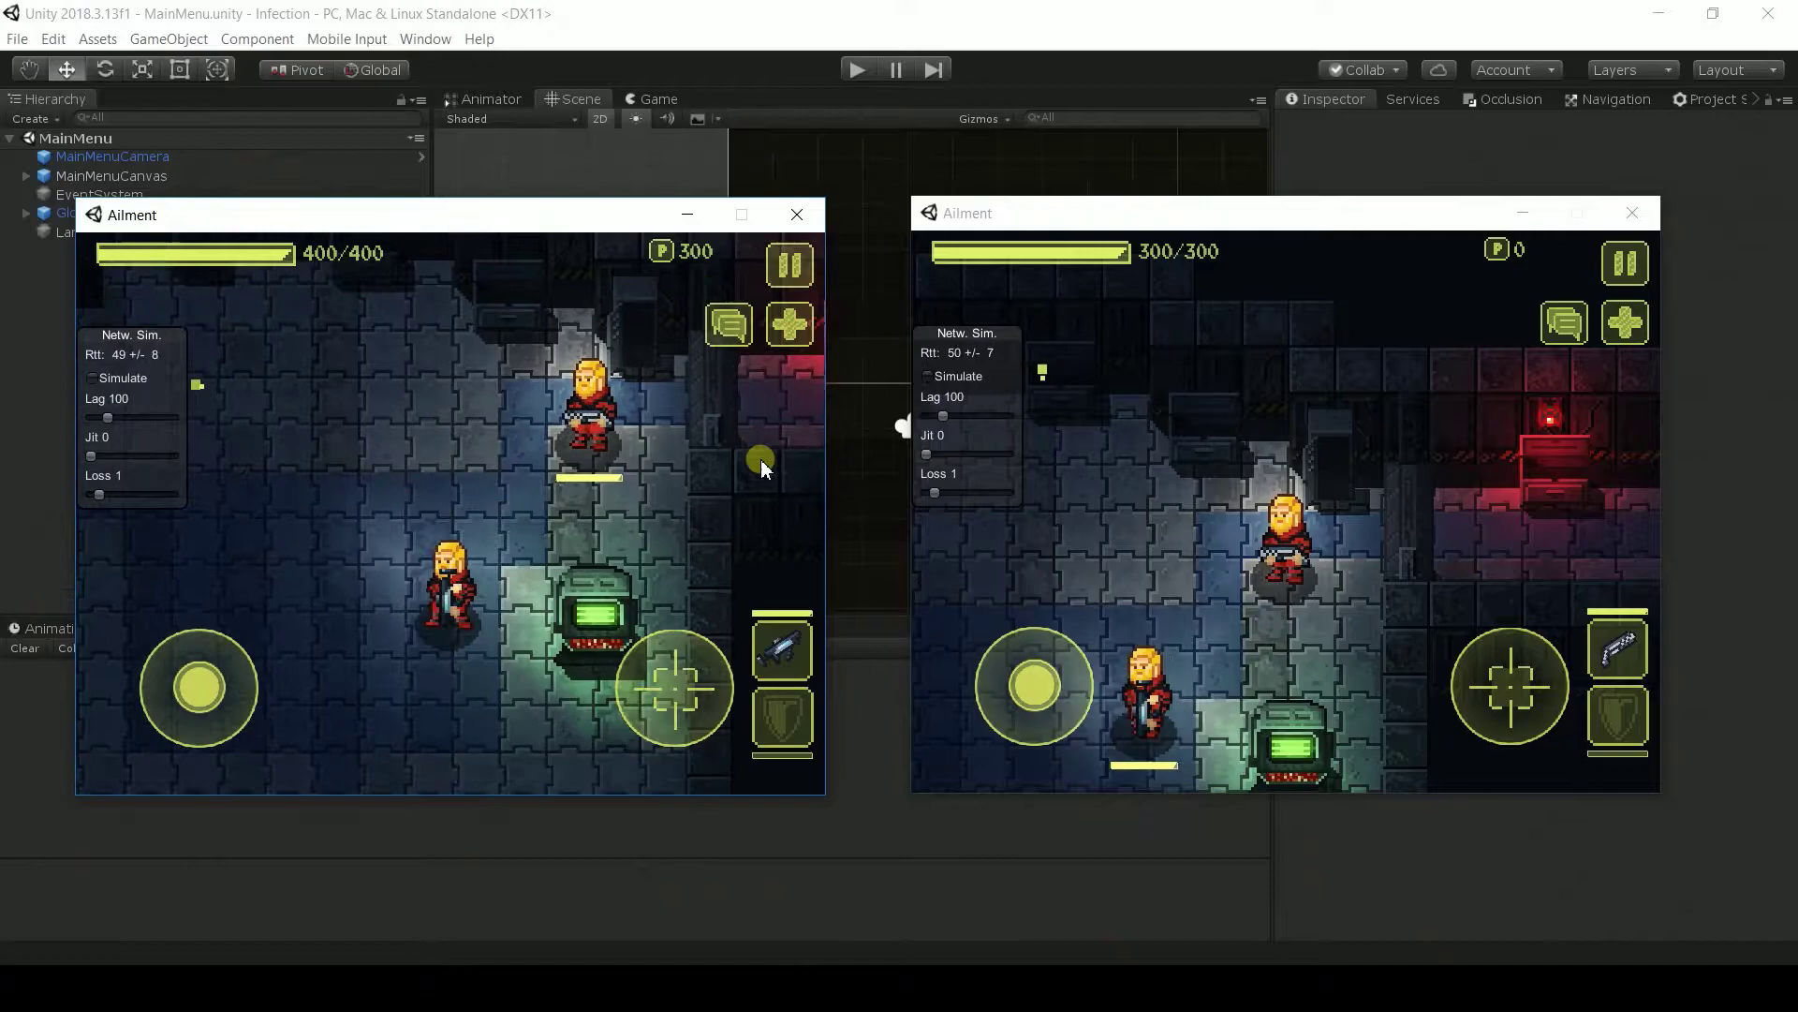
left_click(1133, 499)
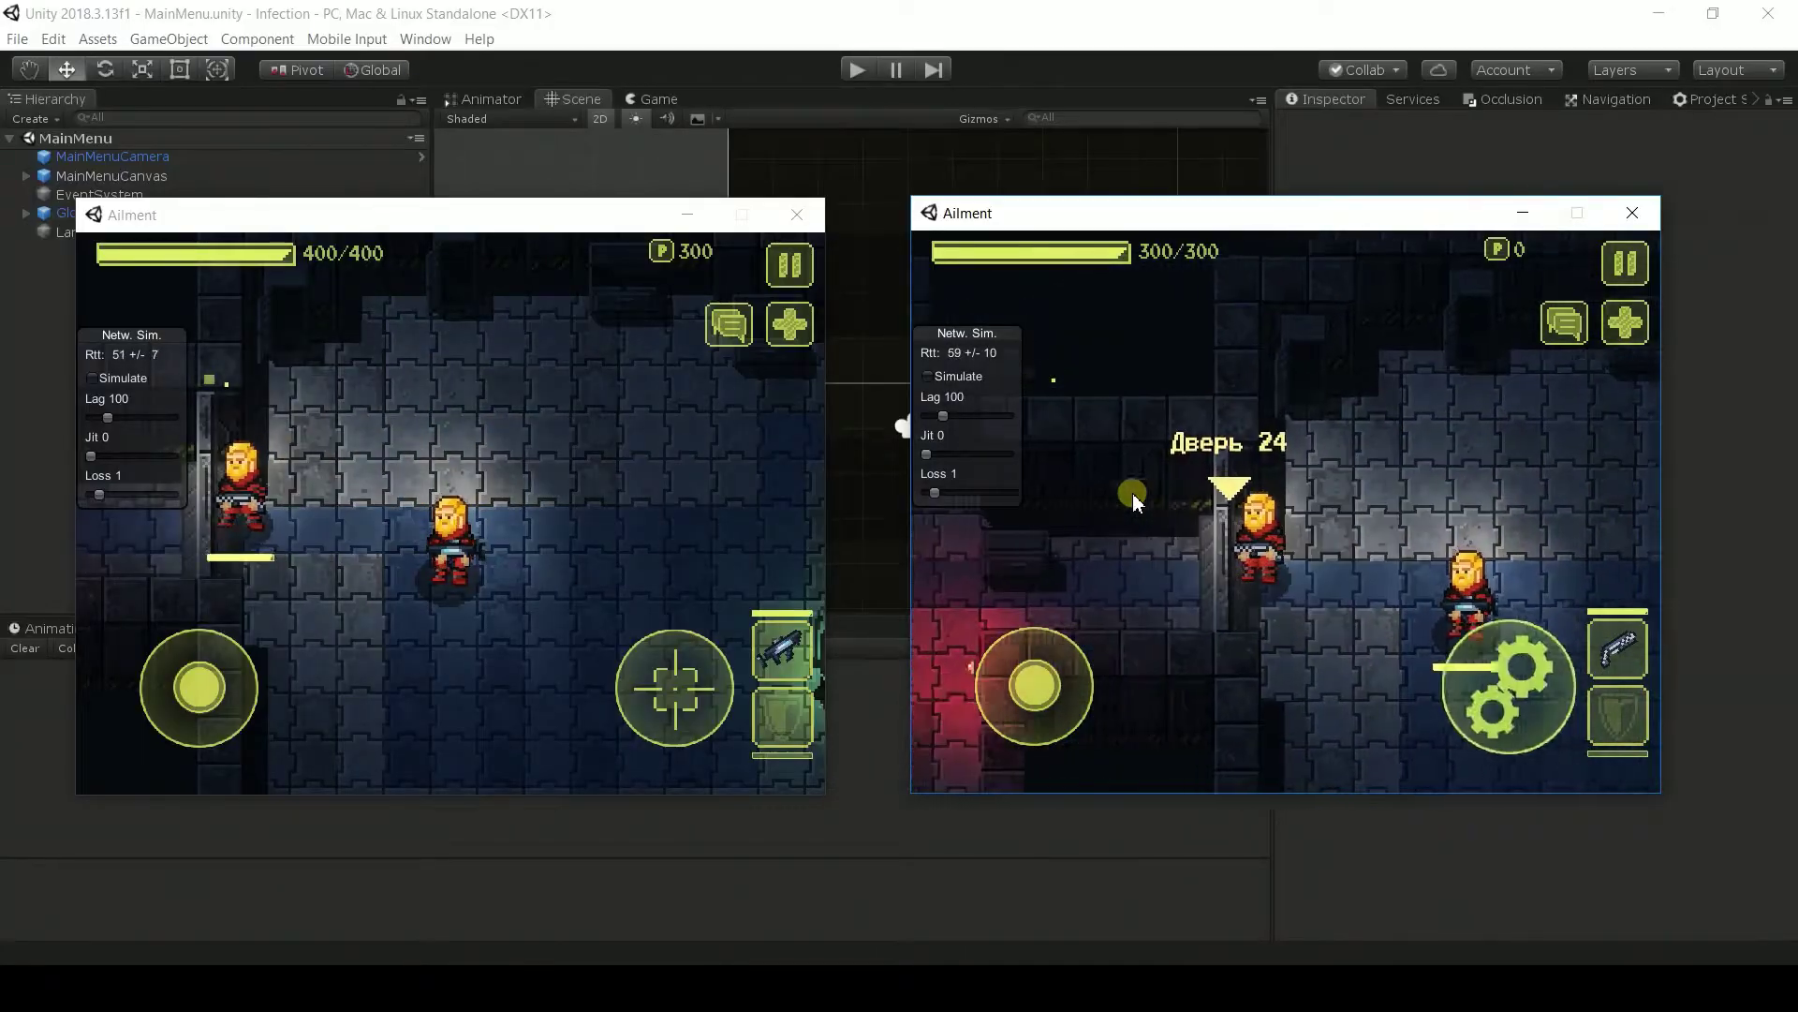
key("e")
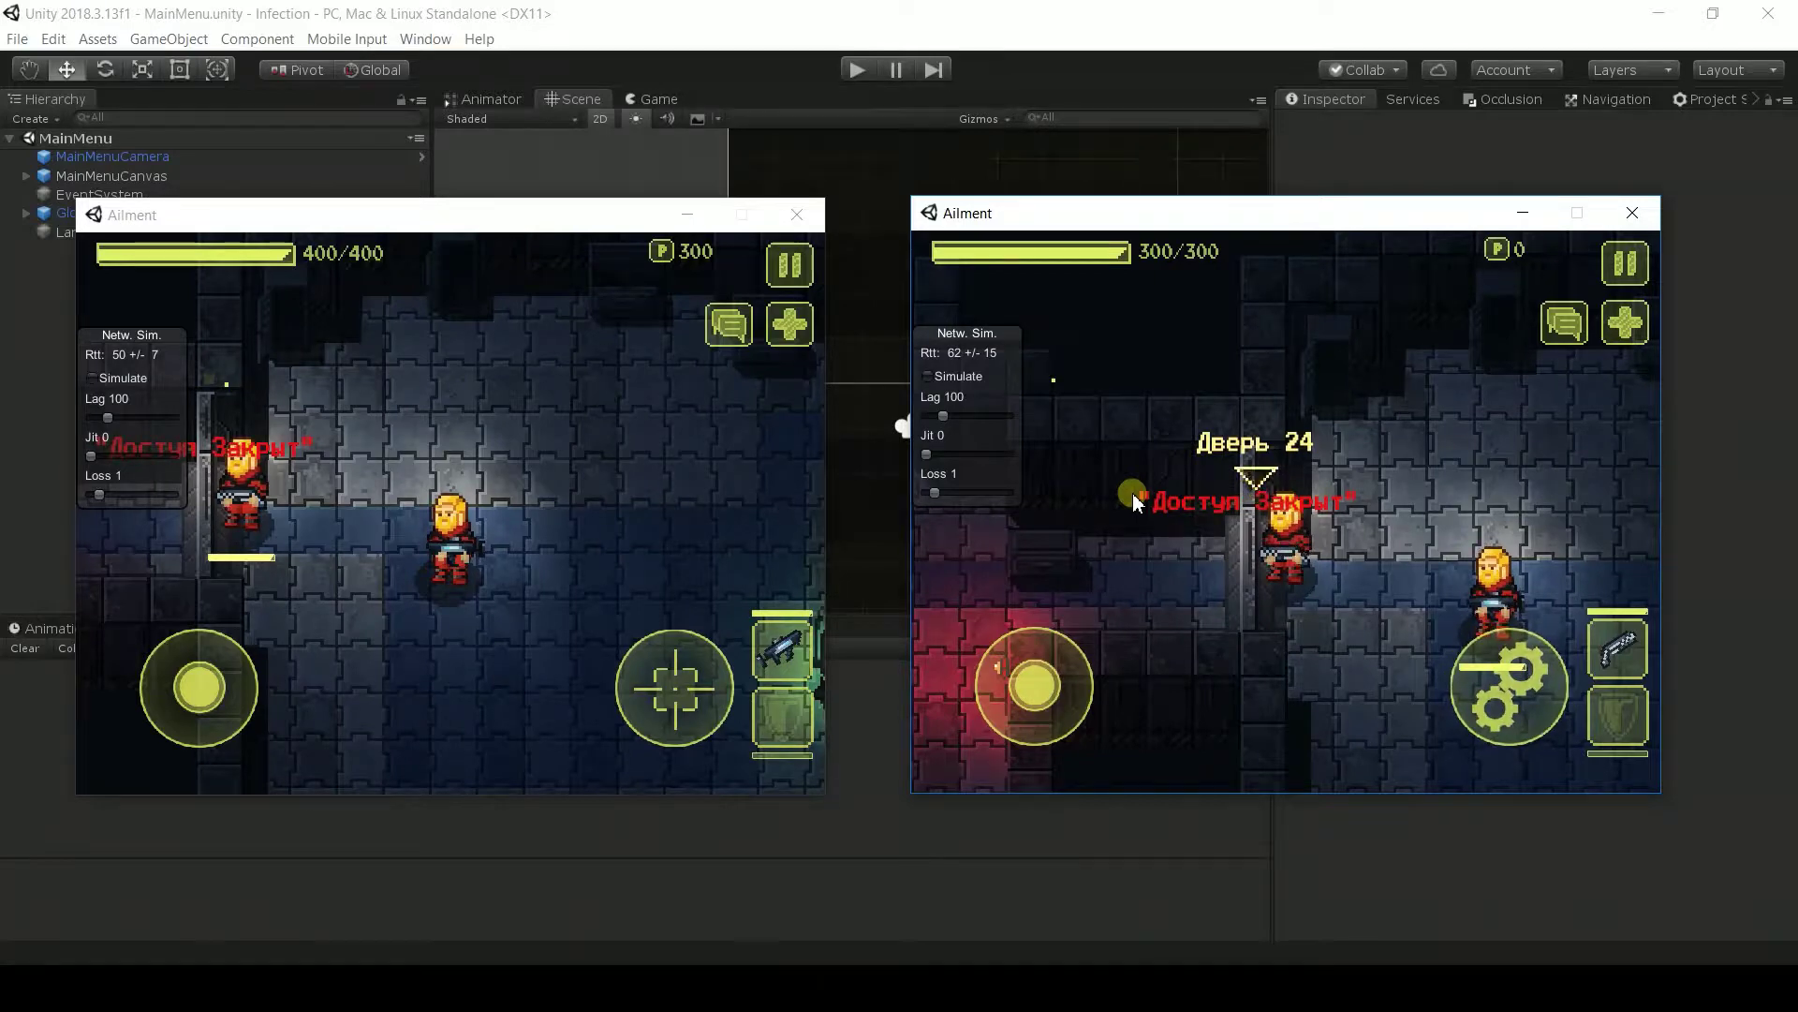
key("d")
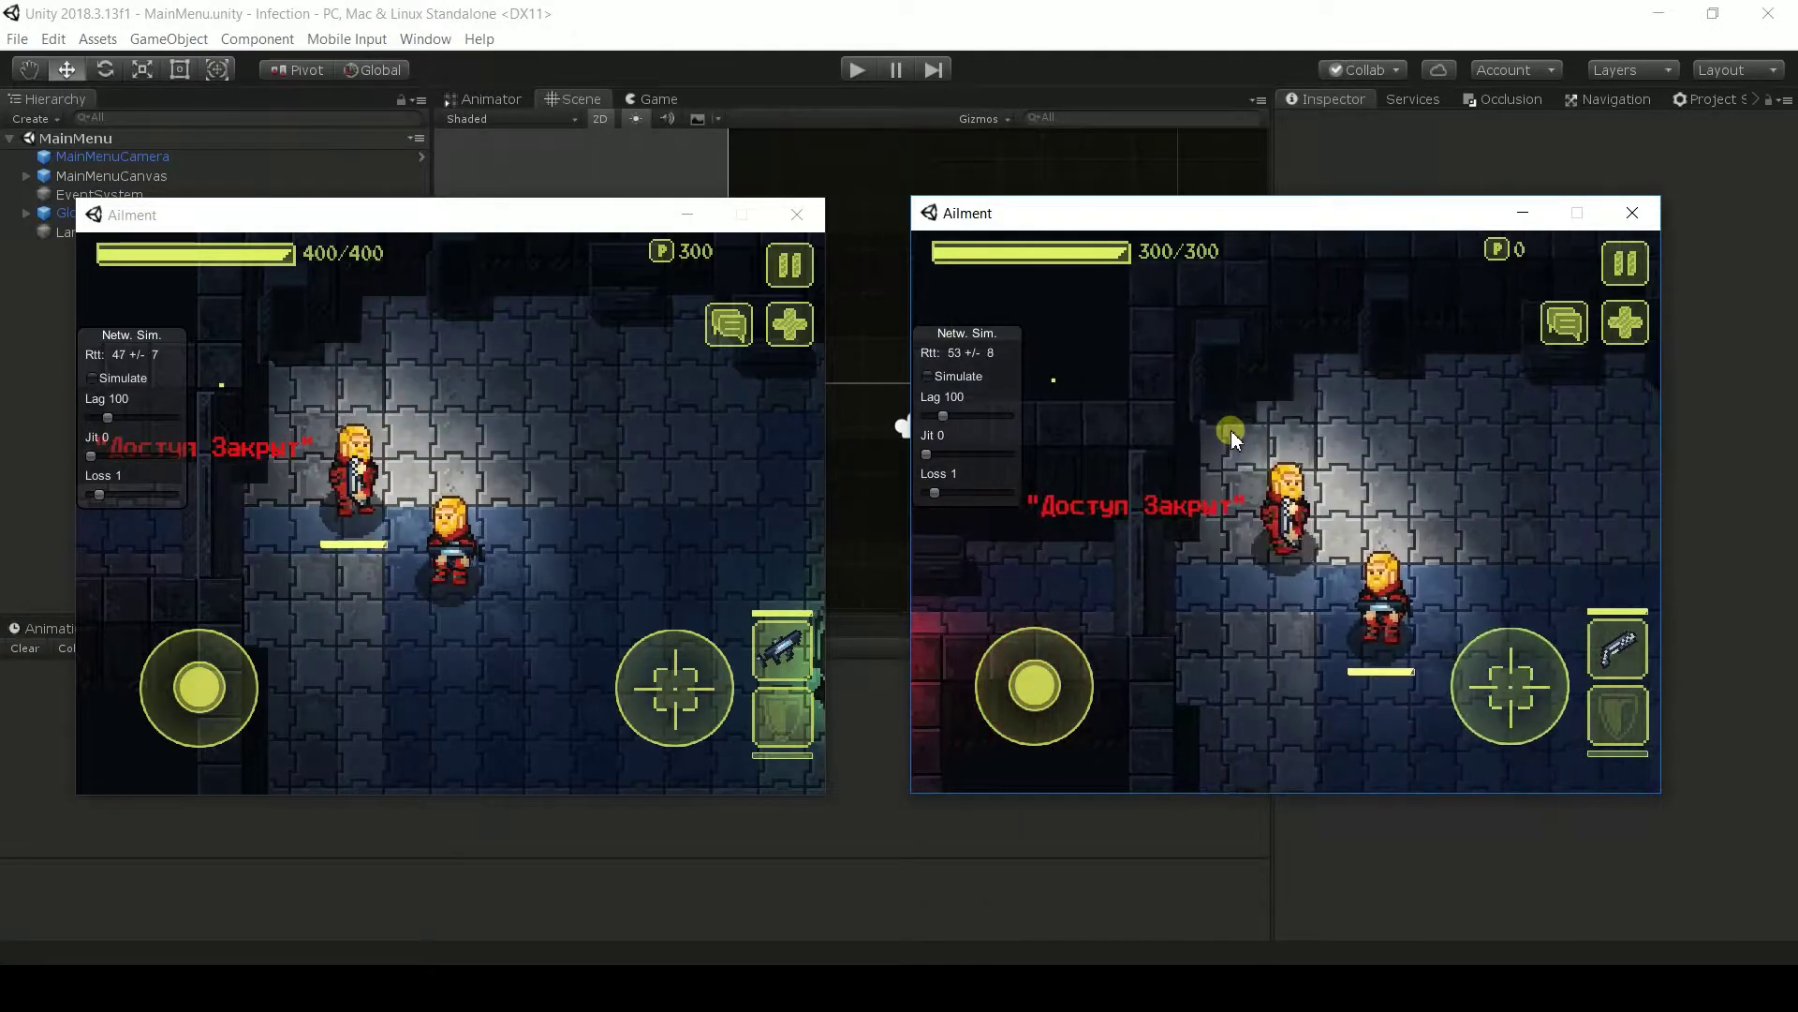
key("d")
key("s")
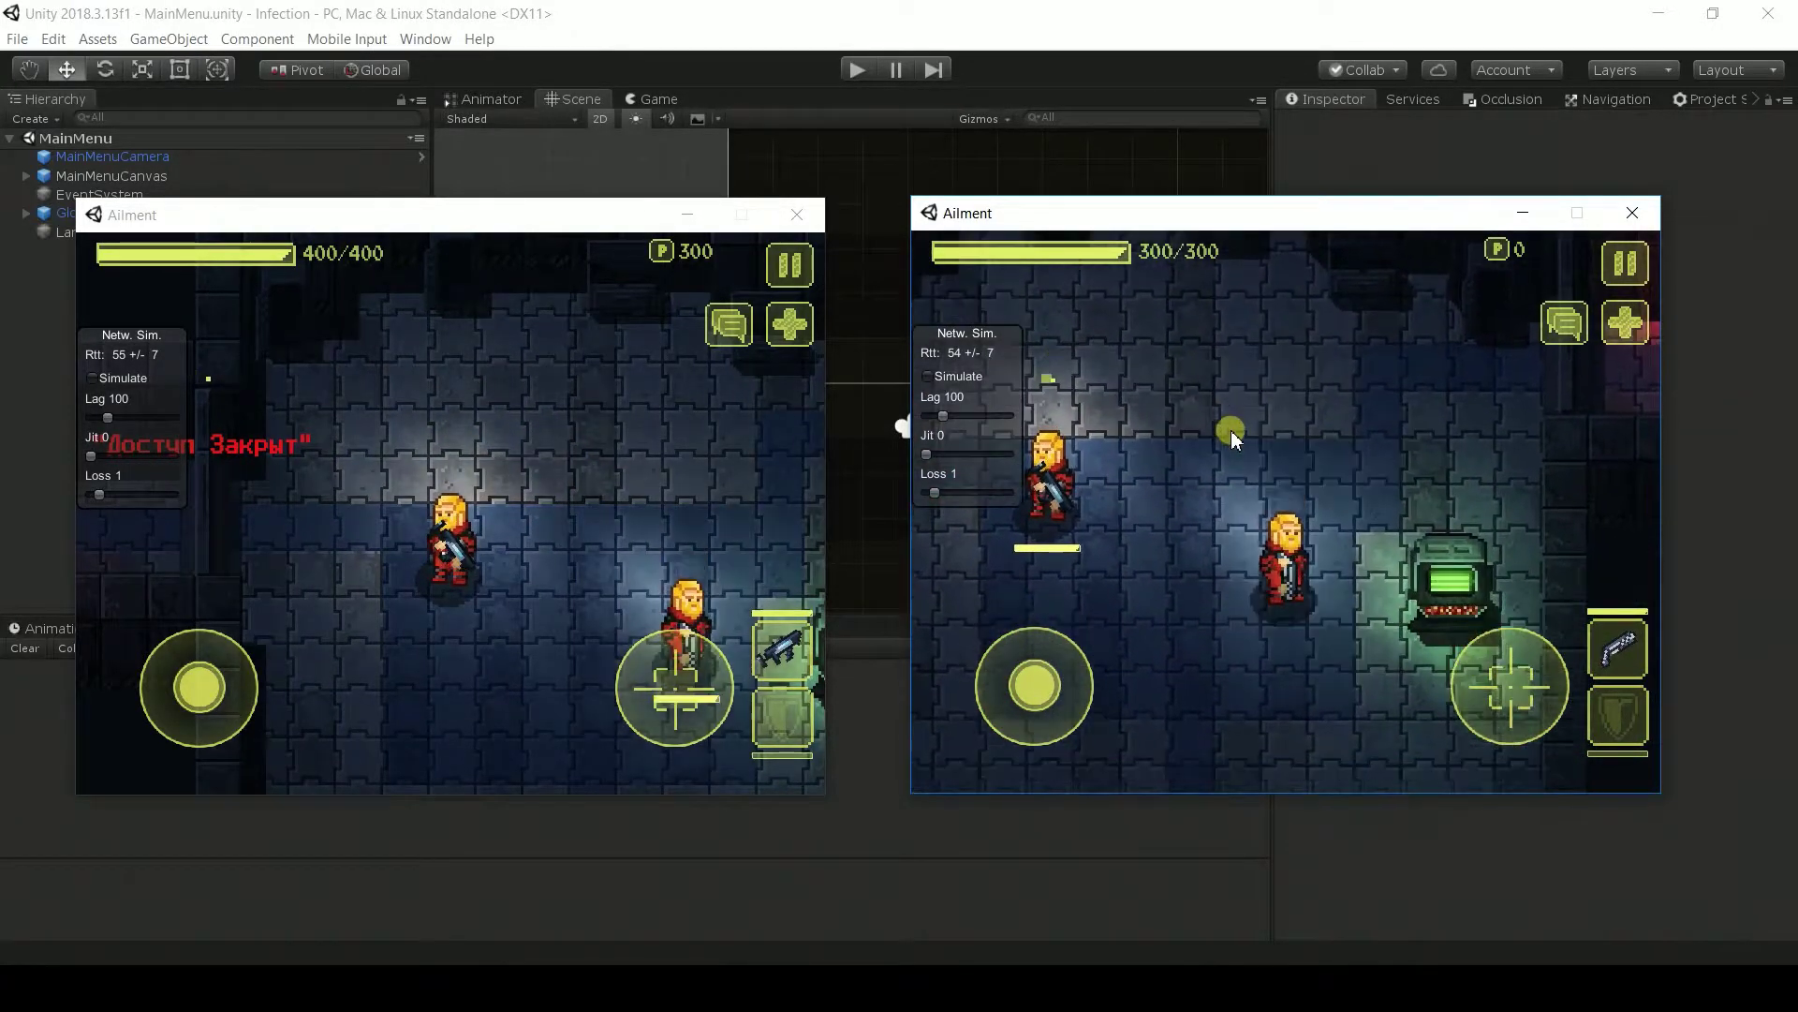
key("d")
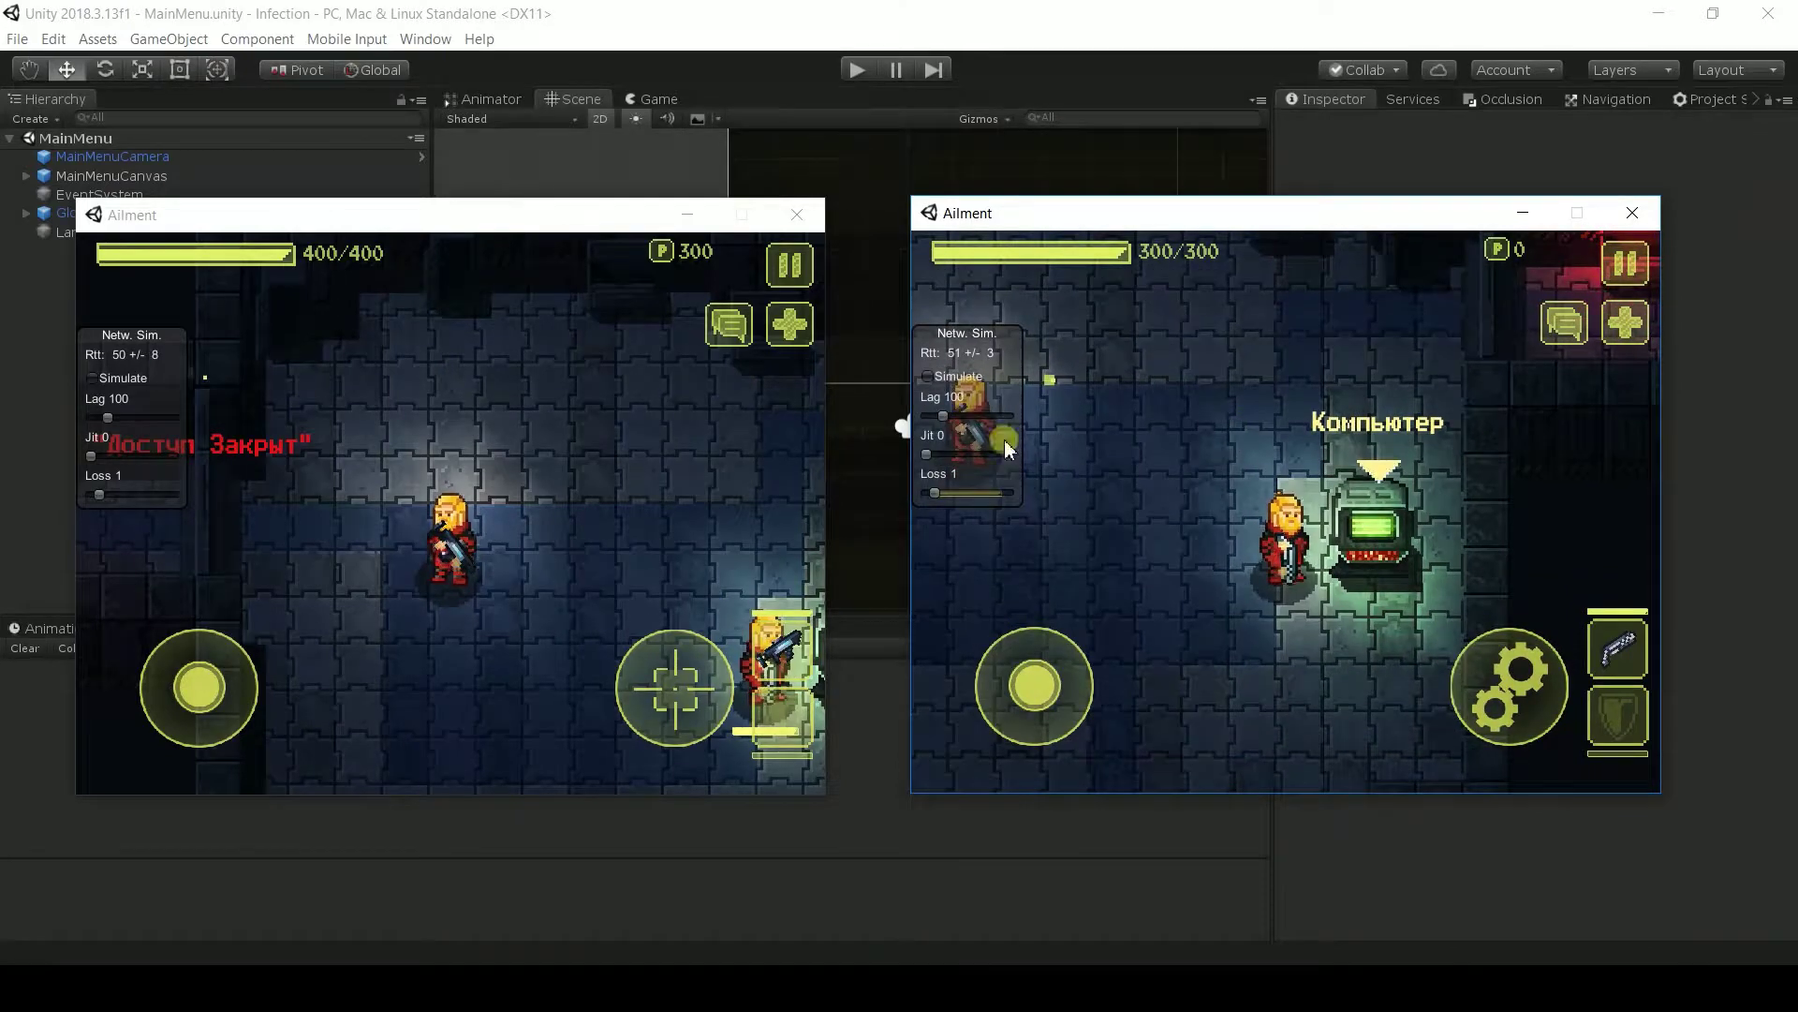
- Bring the first player closer, then use the computer with the second player to open Door 24
left_click(552, 503)
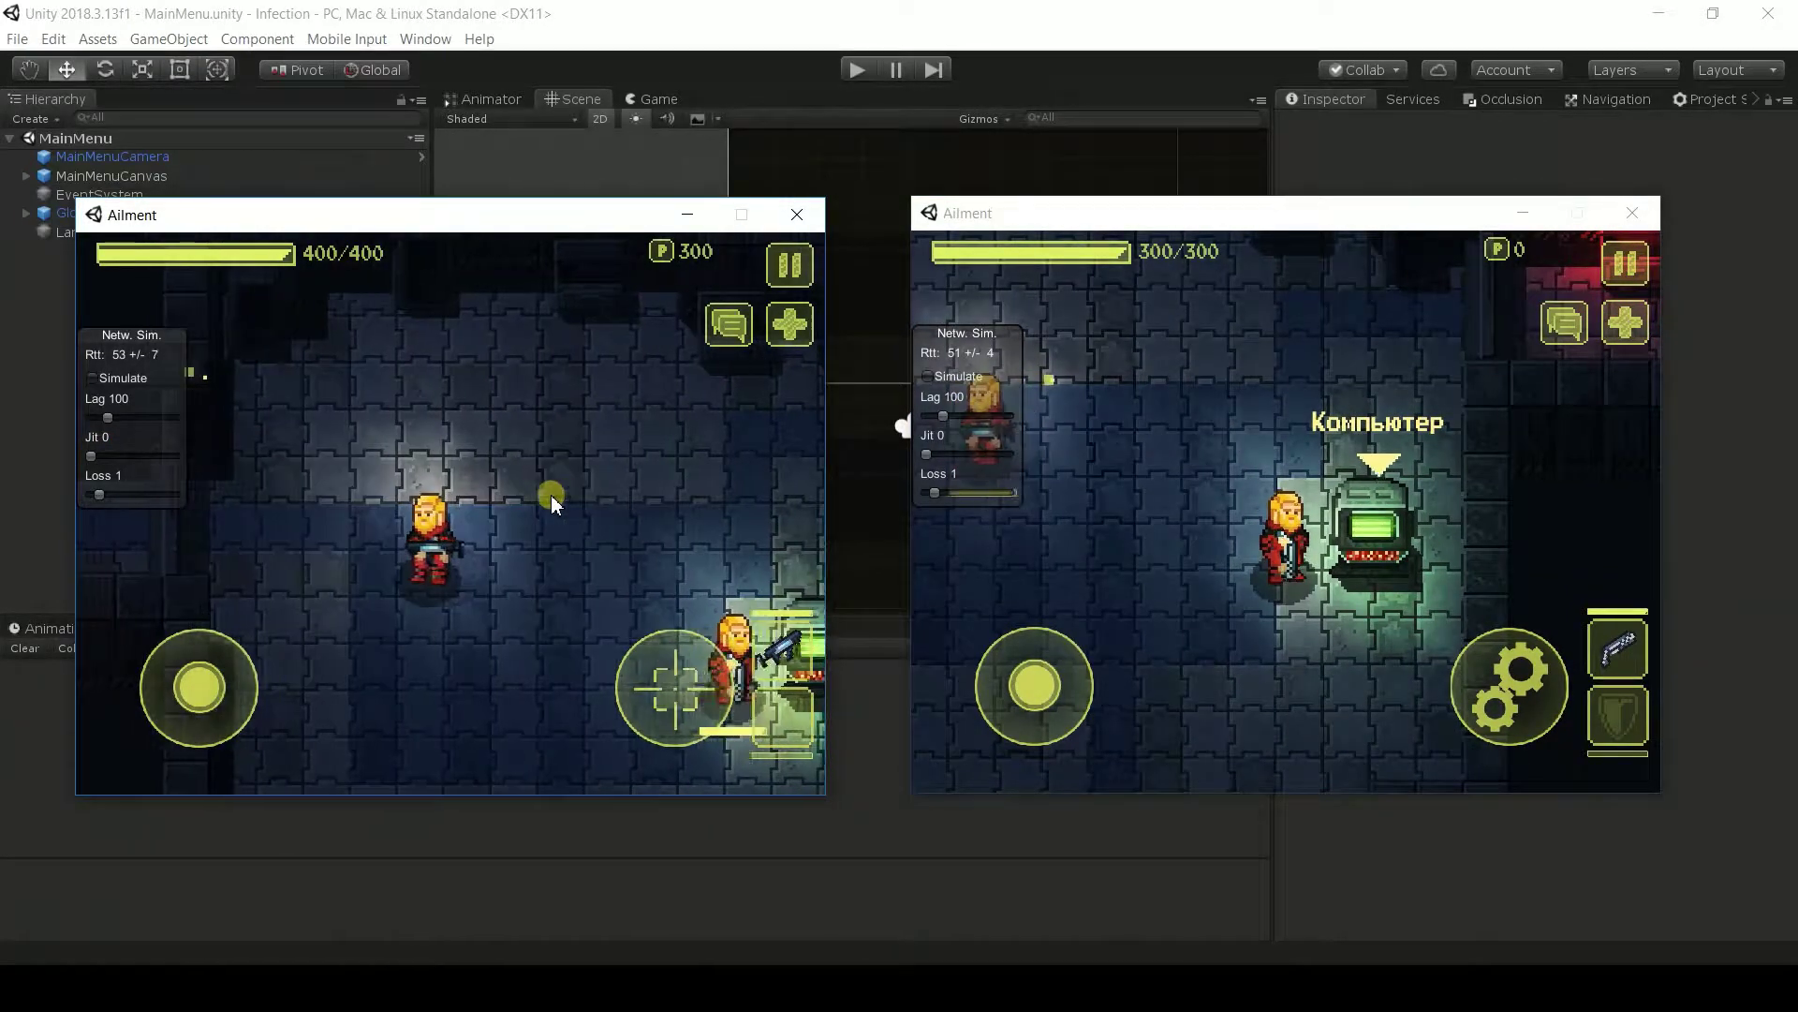
key("d")
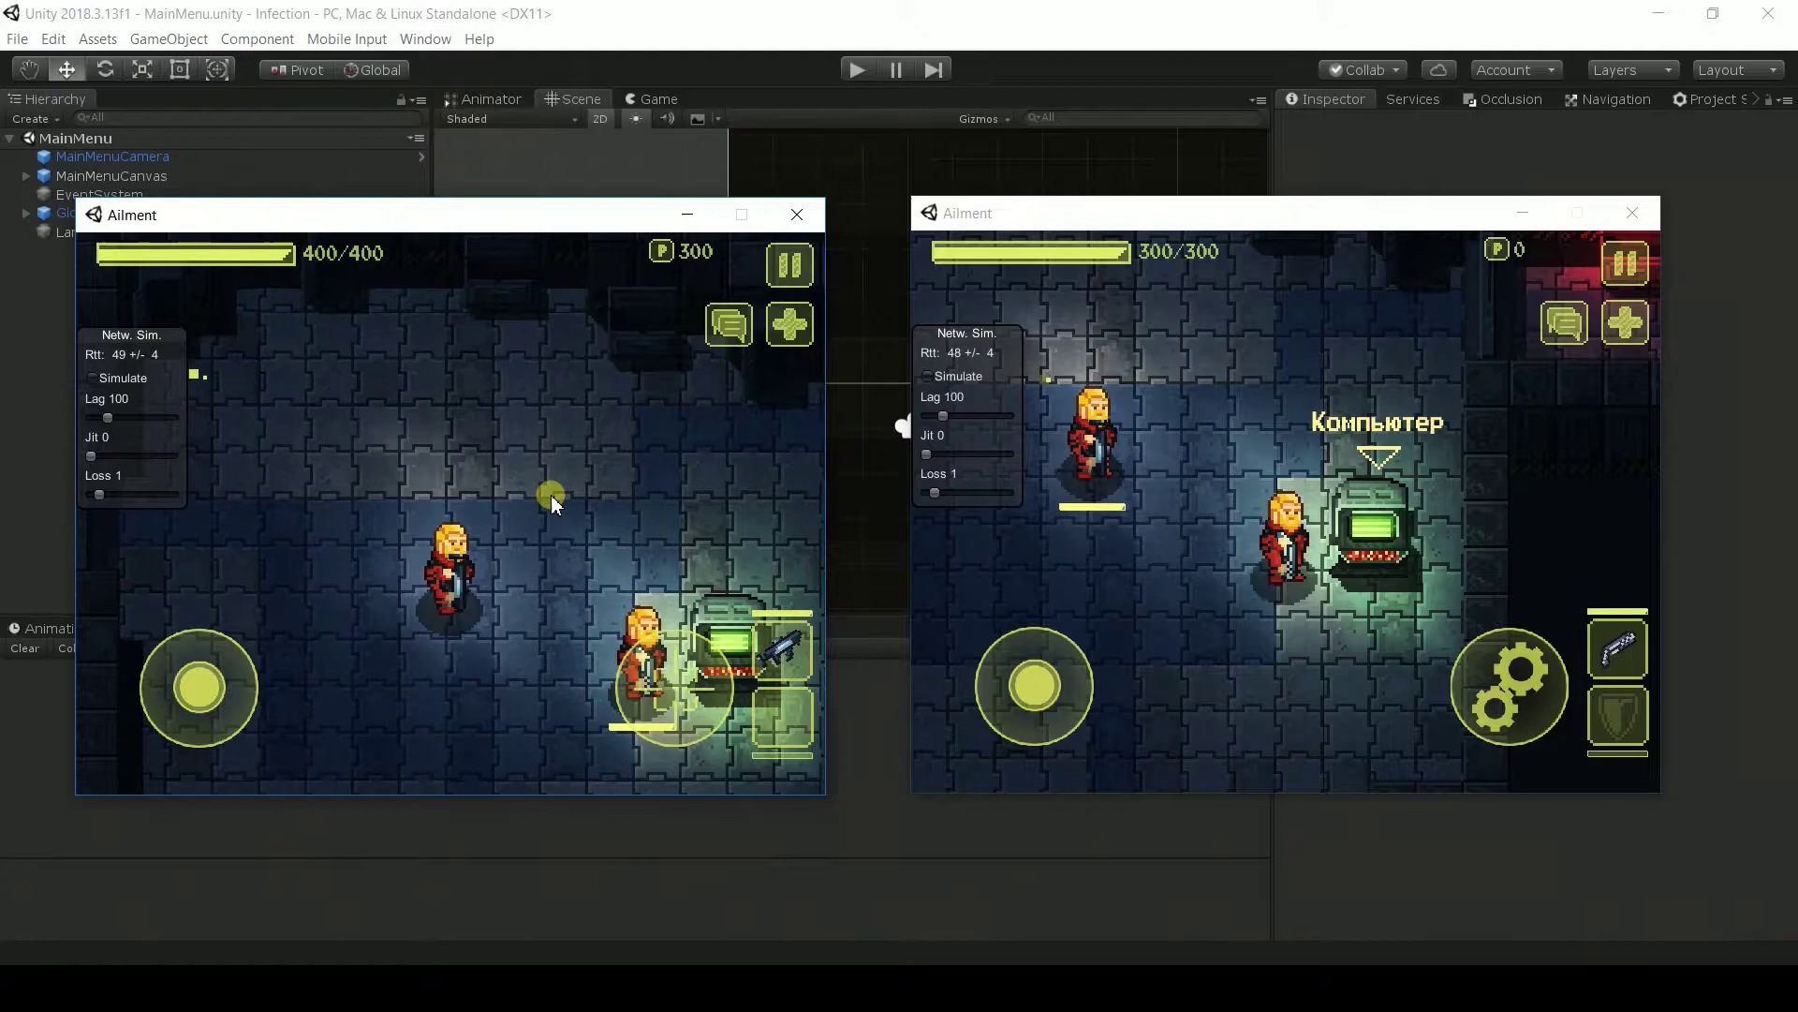
key("s")
left_click(1184, 440)
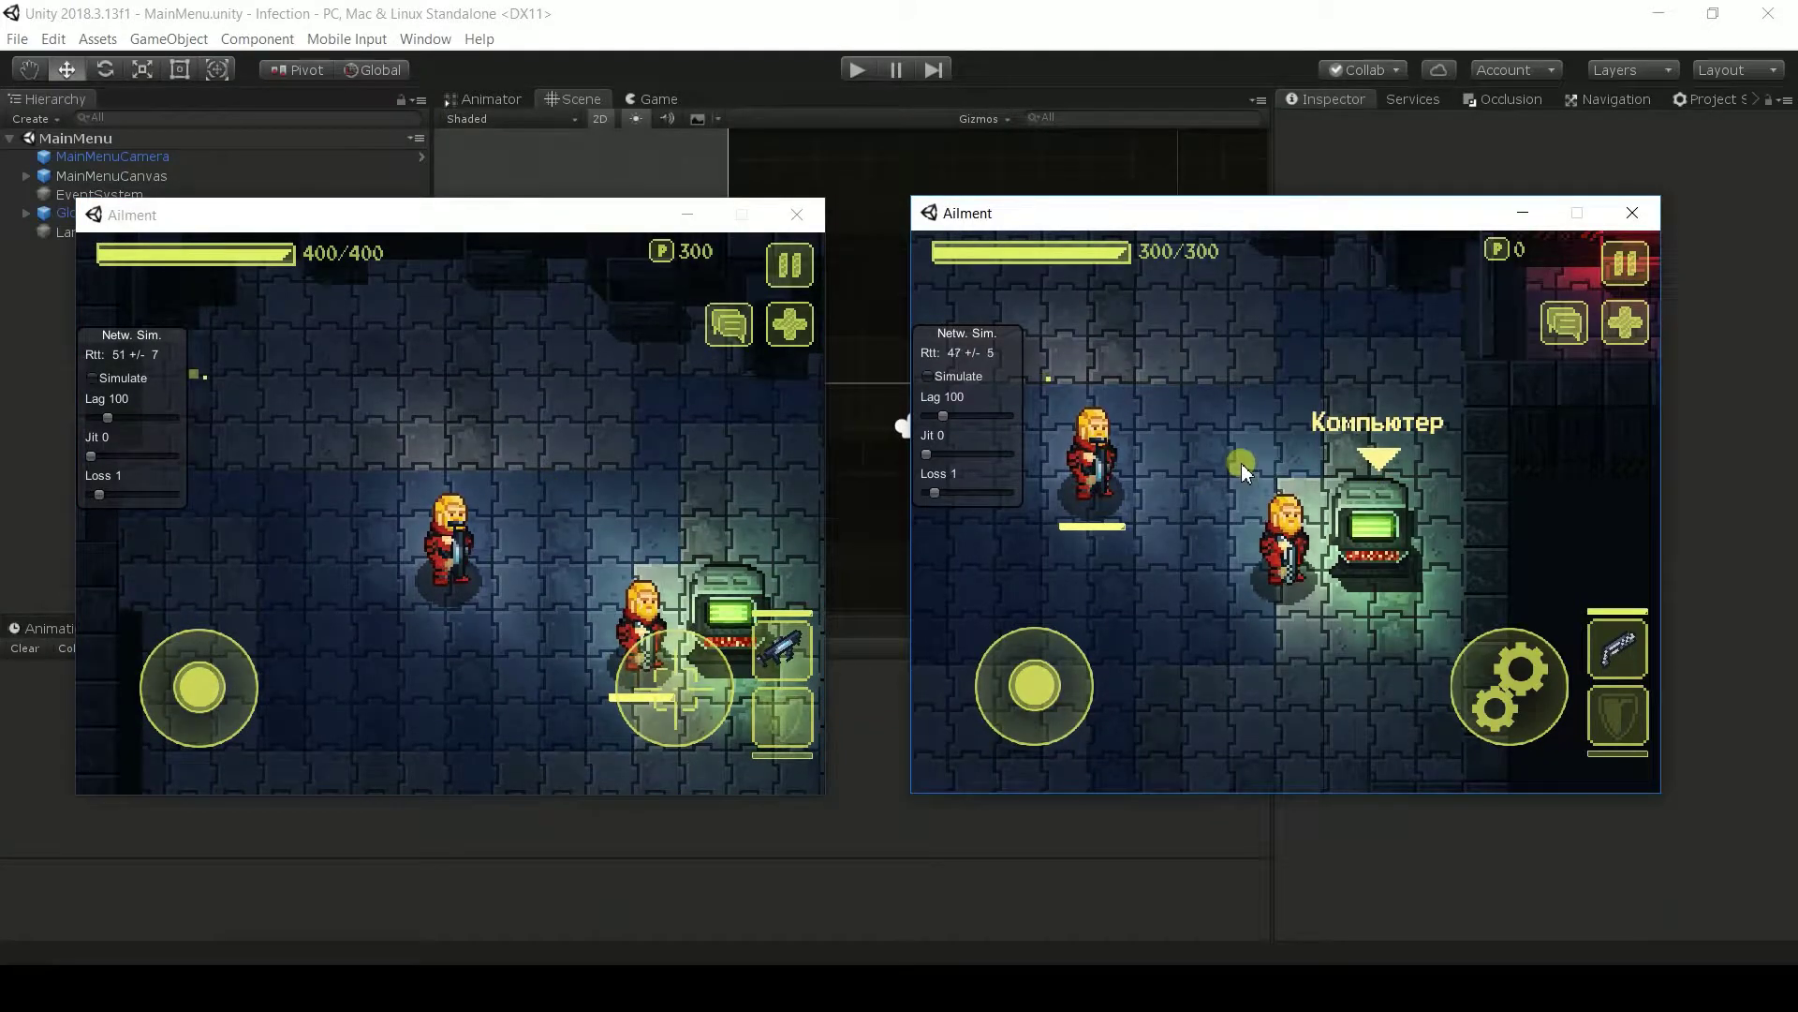
key("e")
left_click(646, 452)
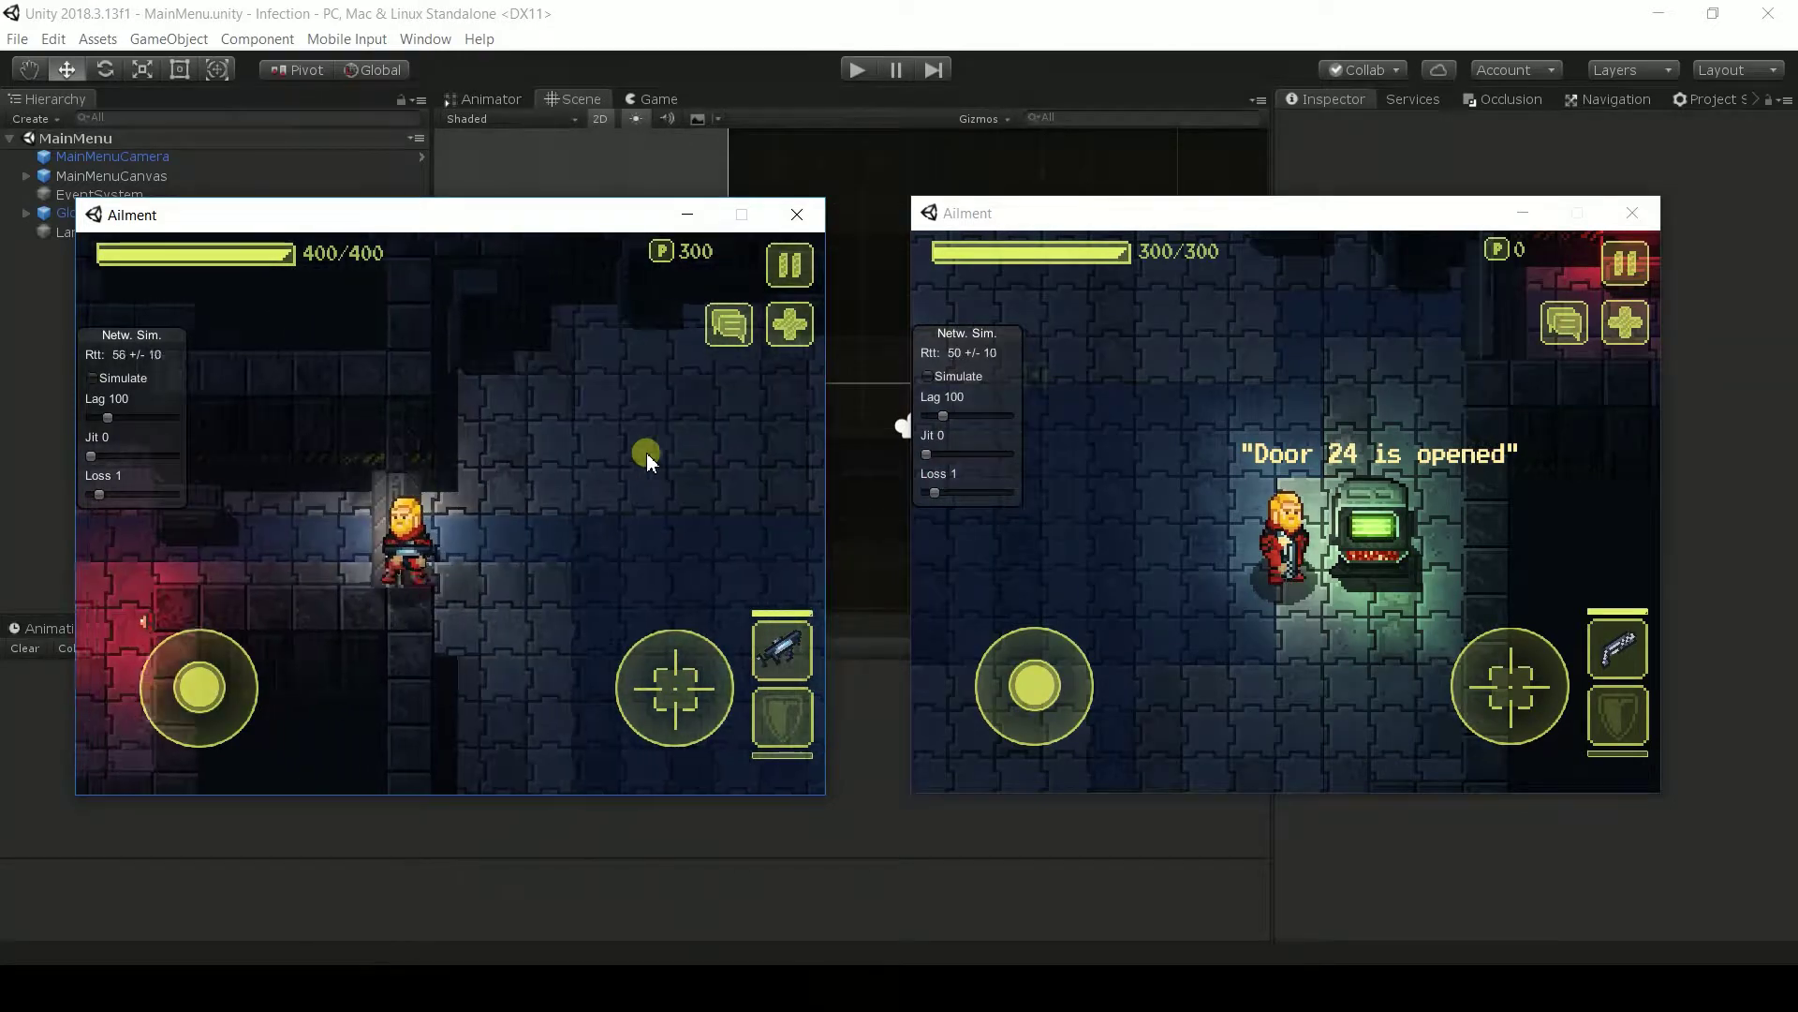
- Walk the right player away from the computer and back toward the other player
key("a")
left_click(1290, 515)
key("a")
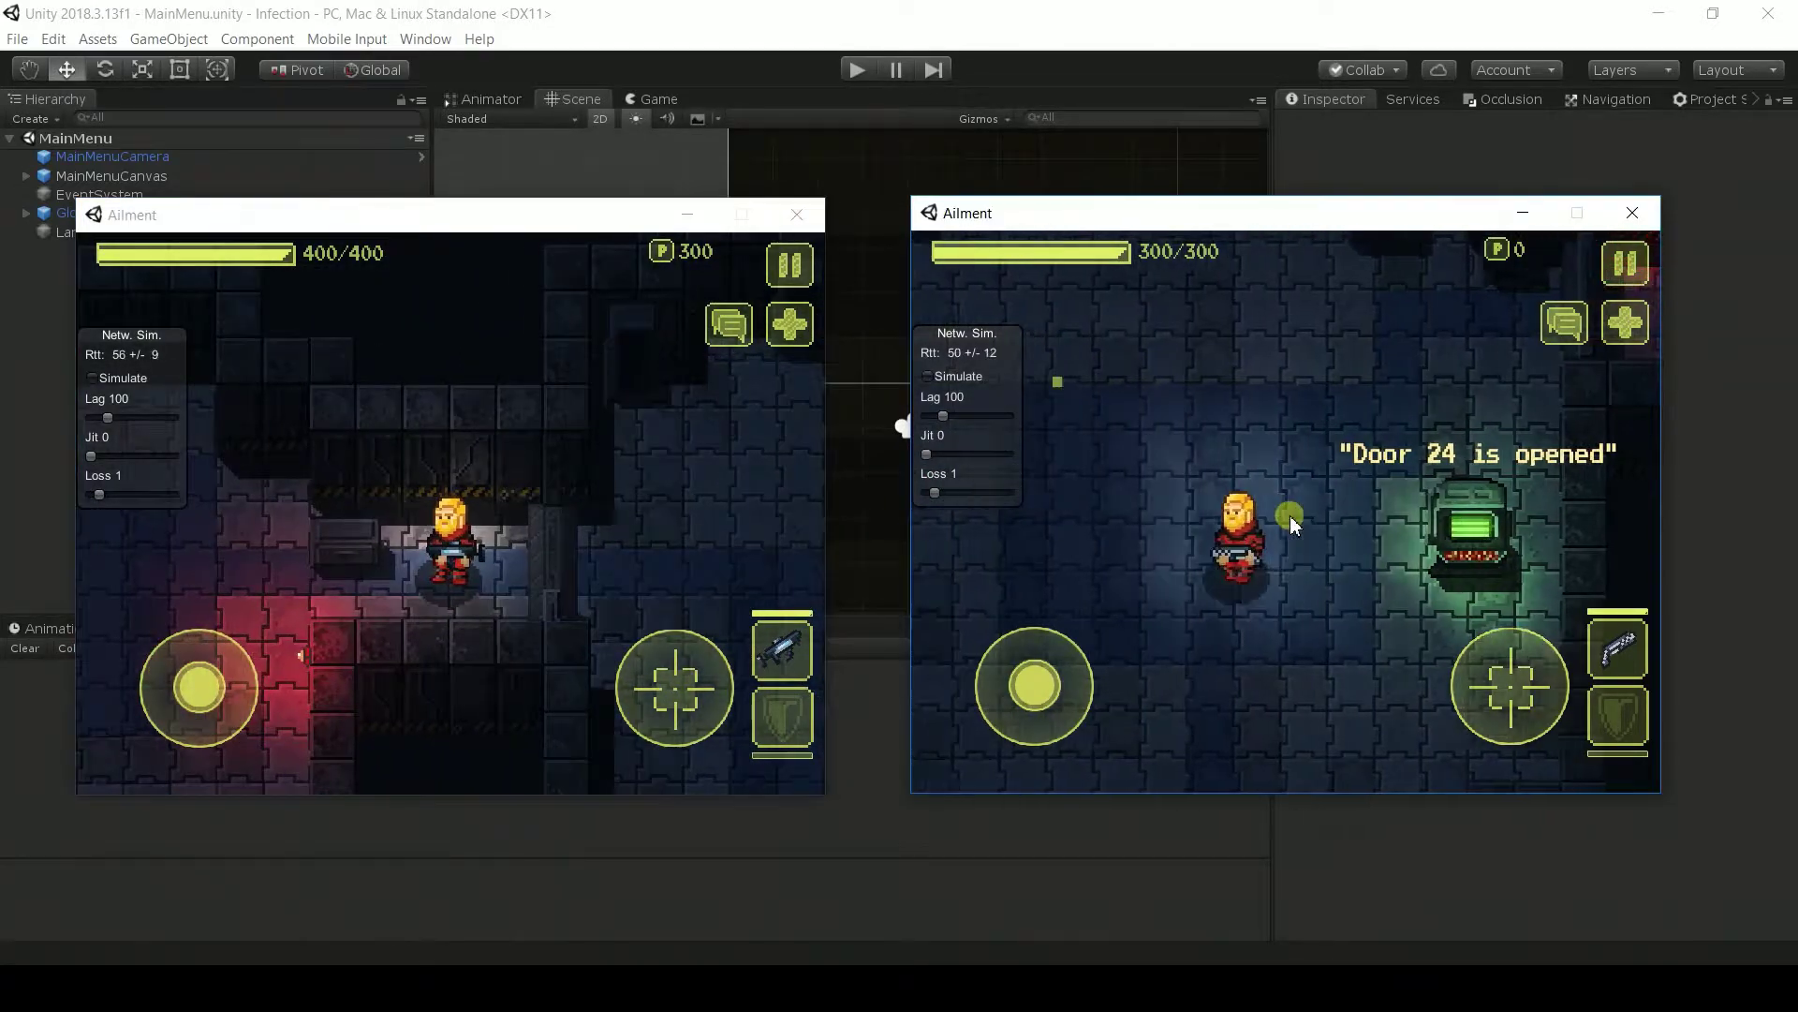
key("a")
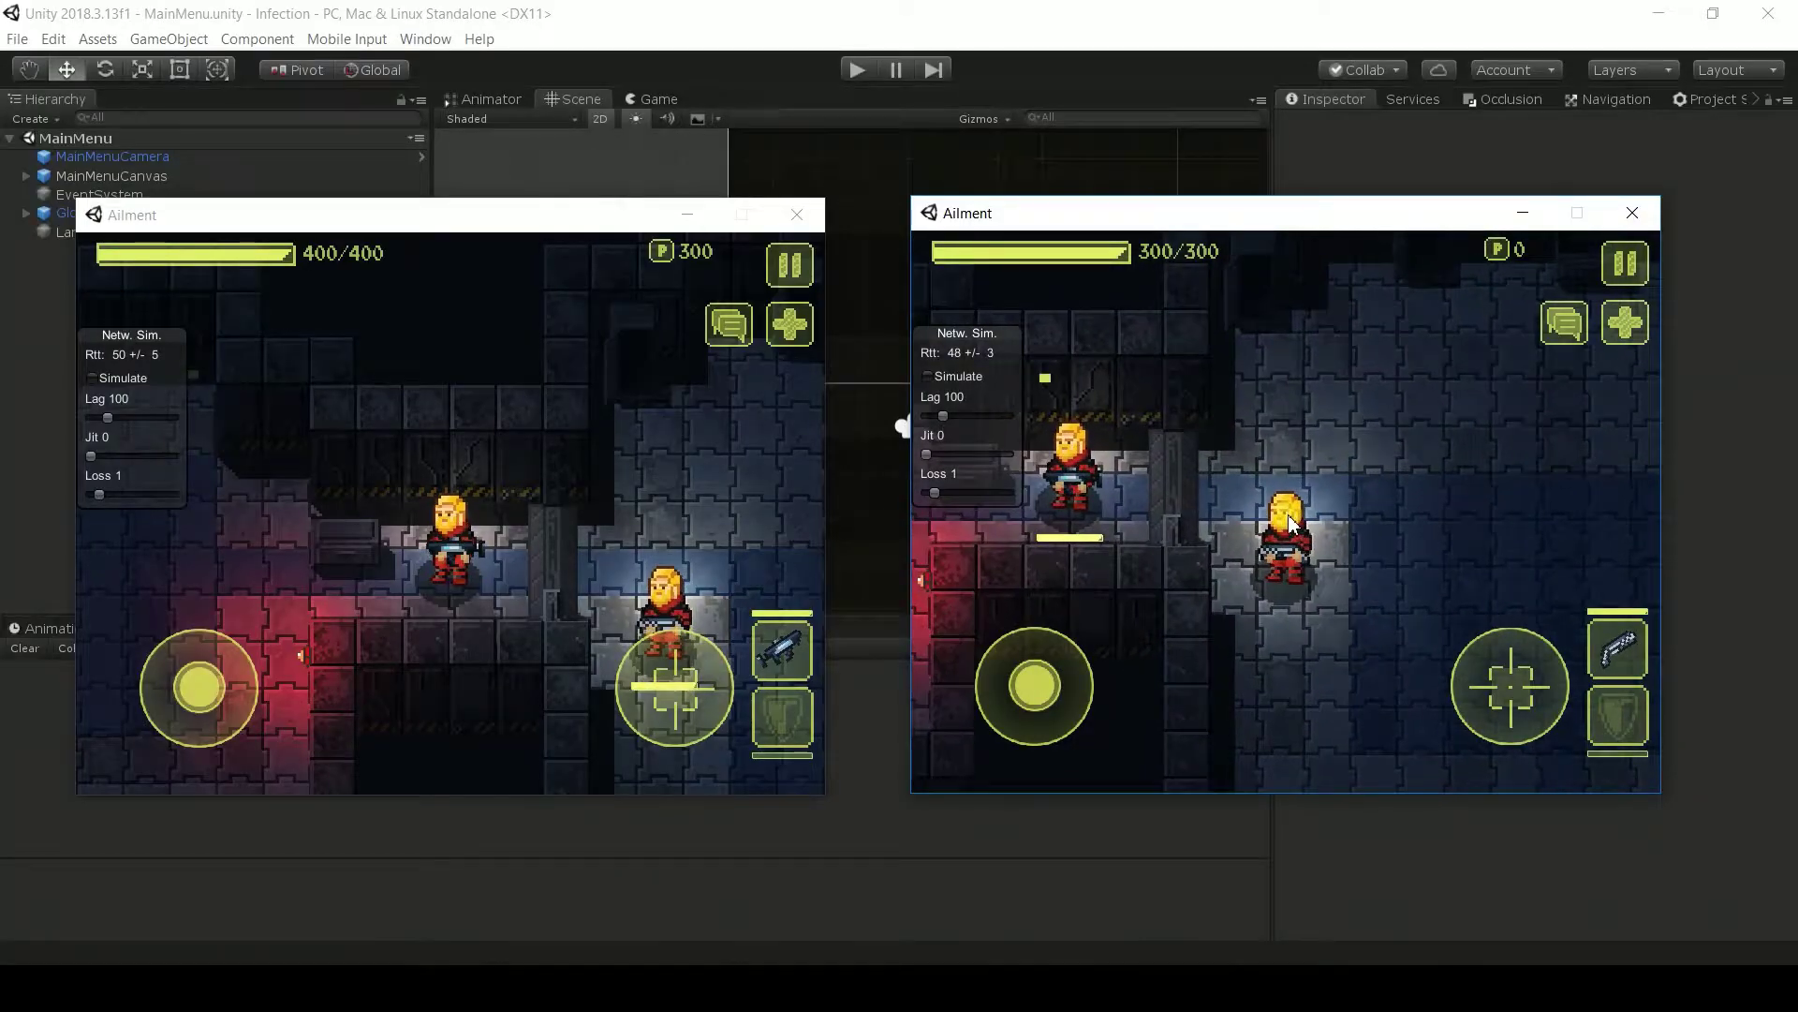
key("a")
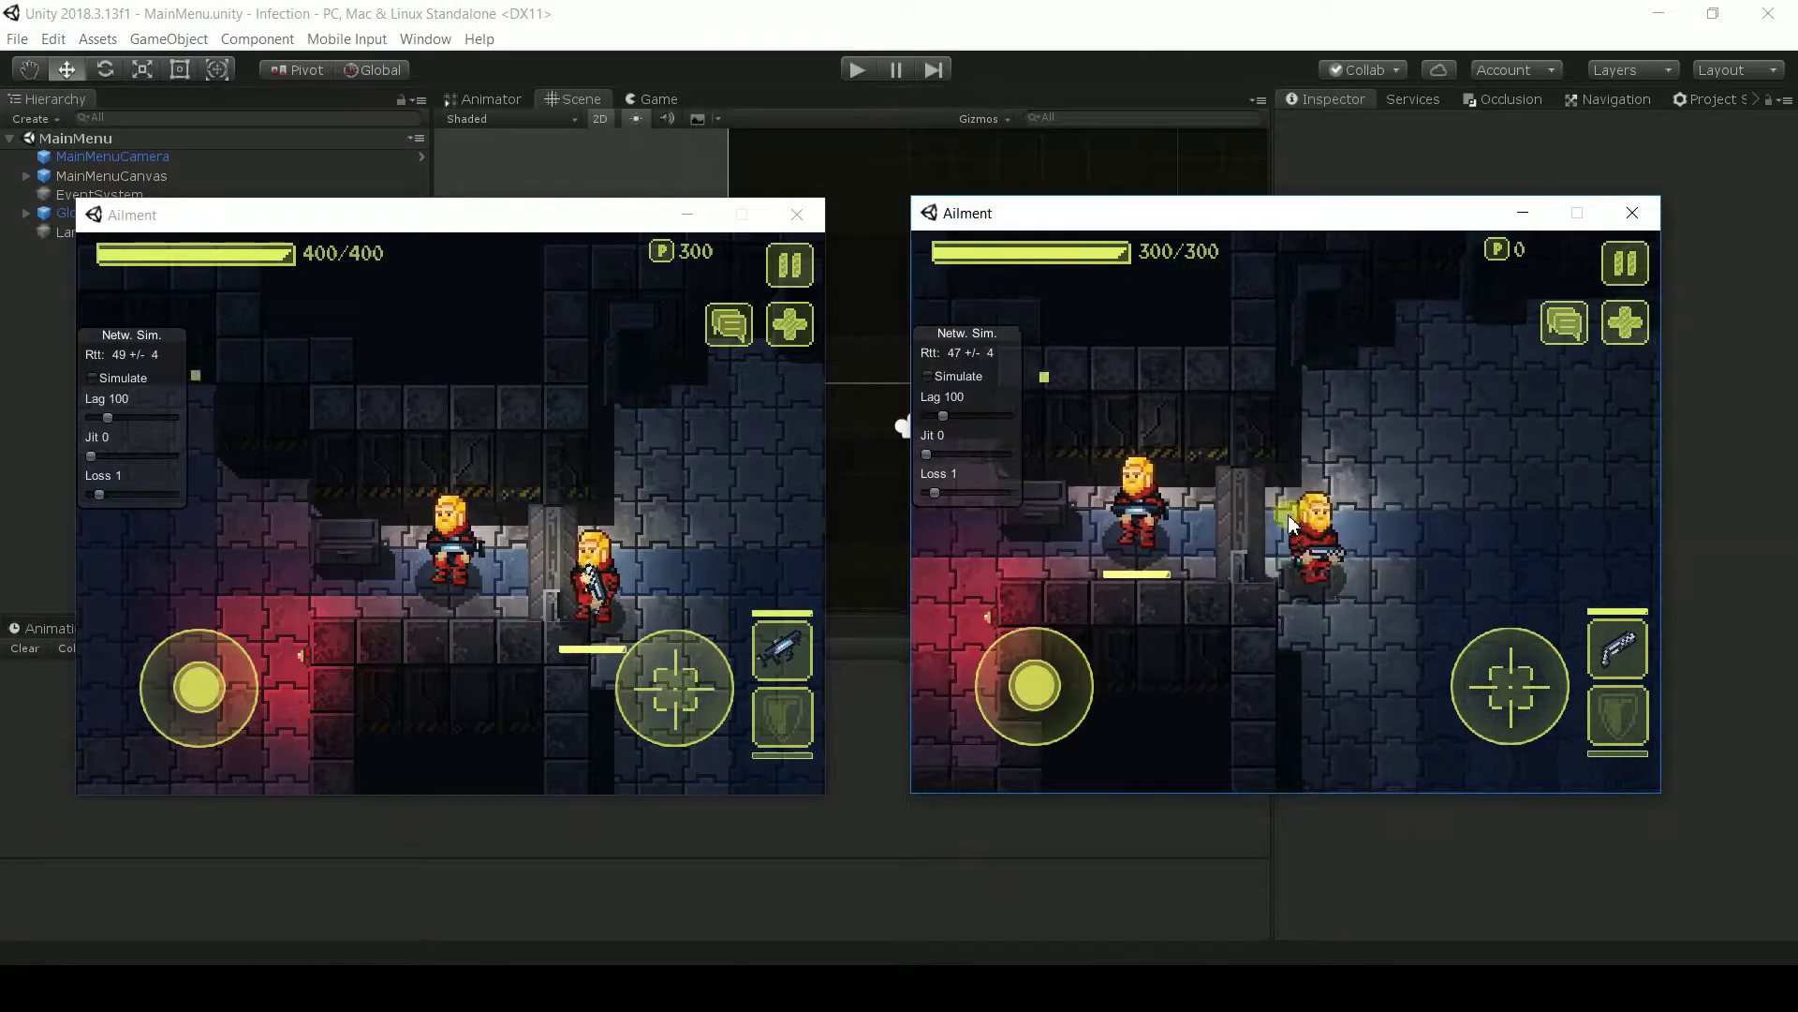
key("d")
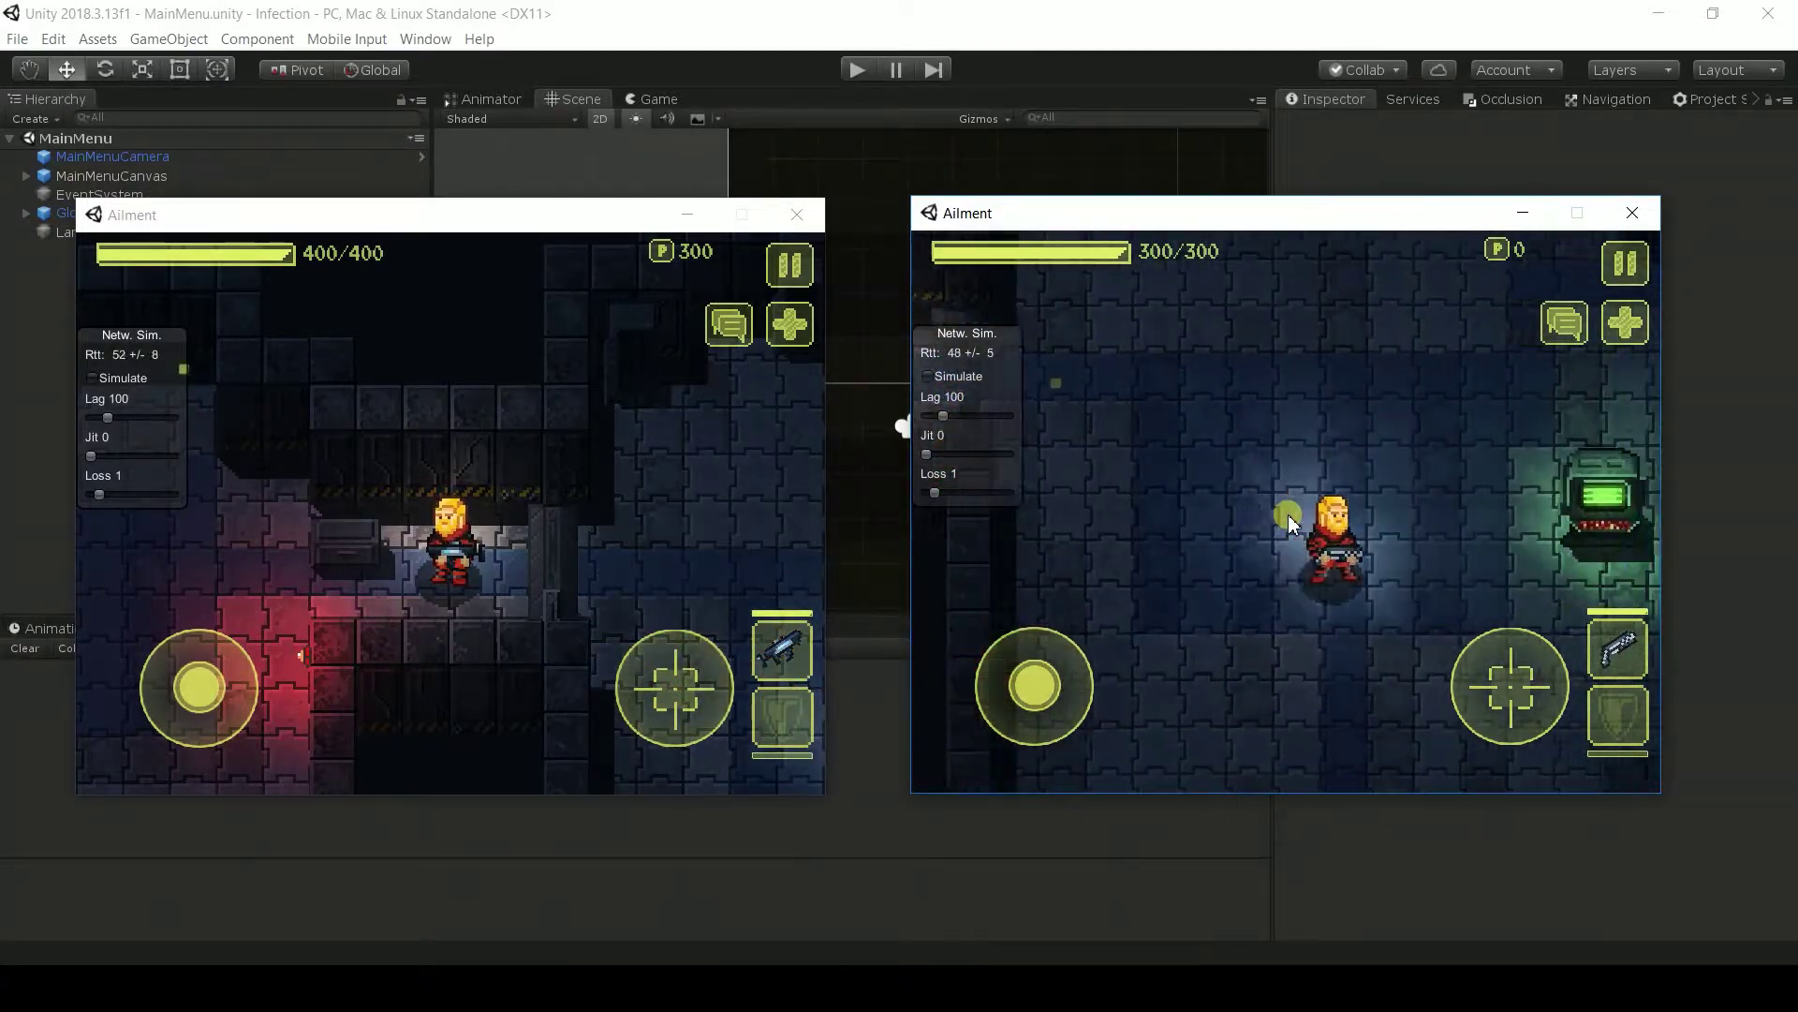
key("w")
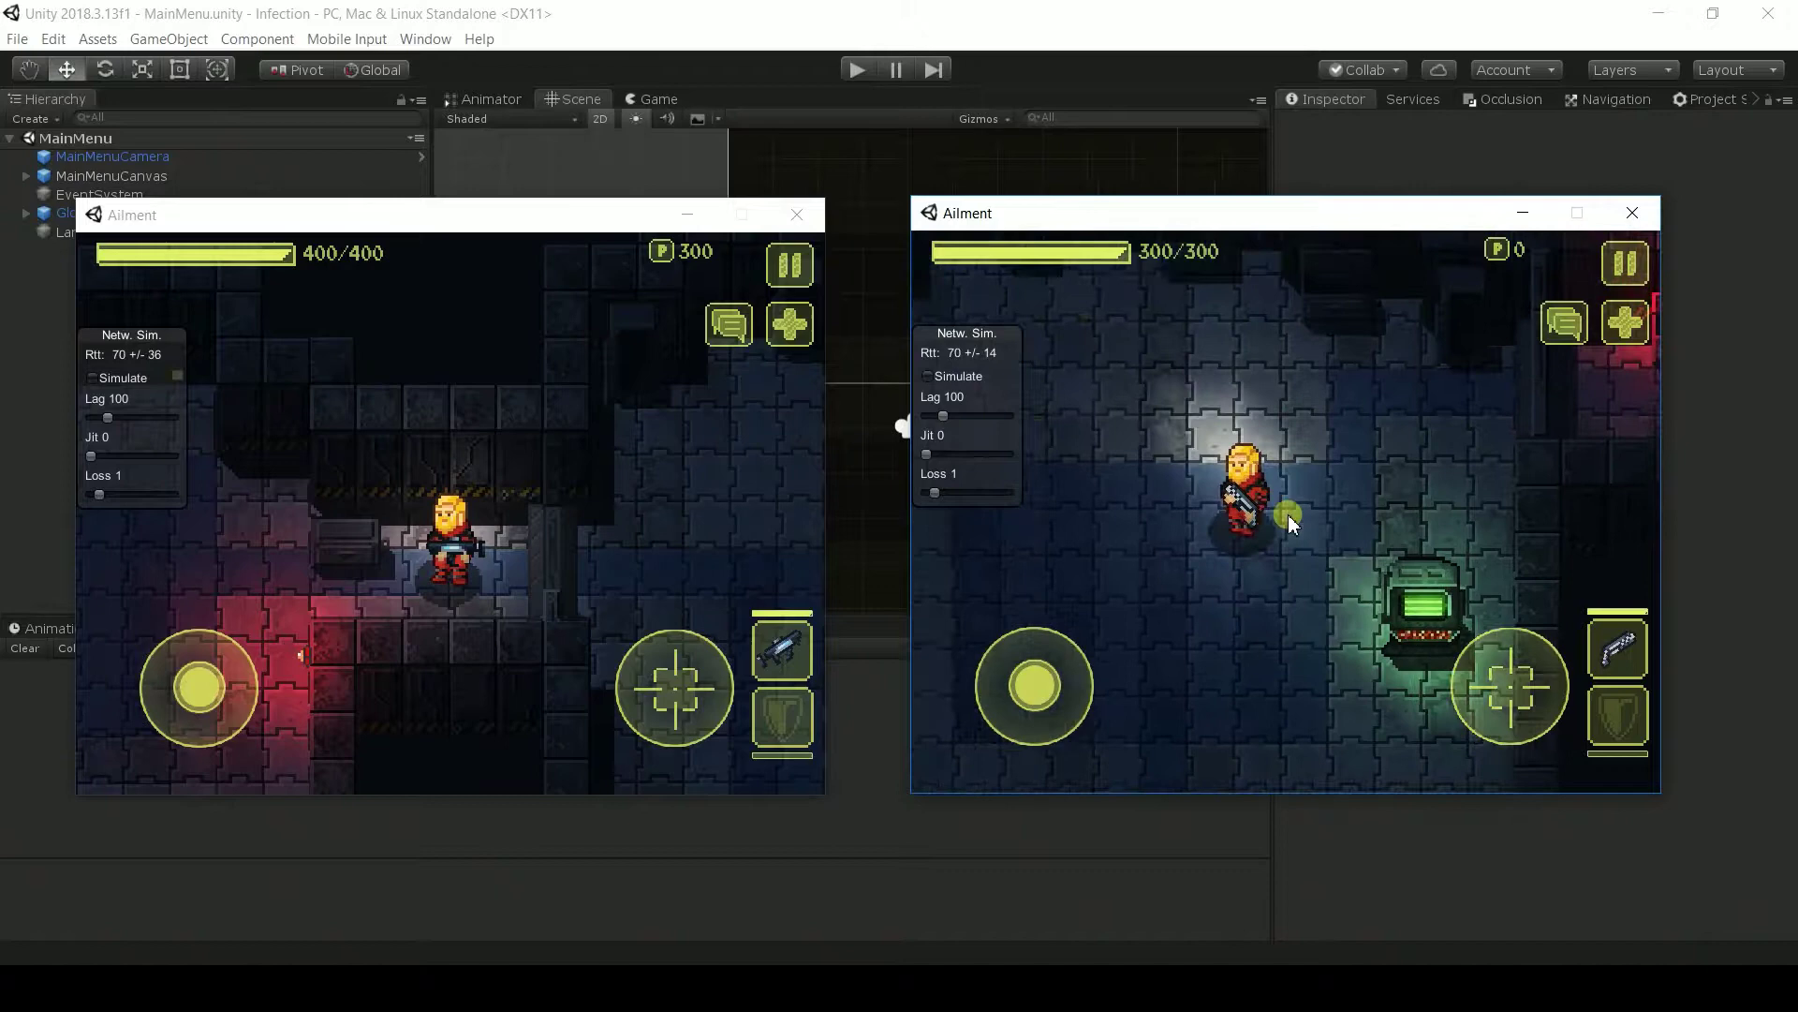
key("a")
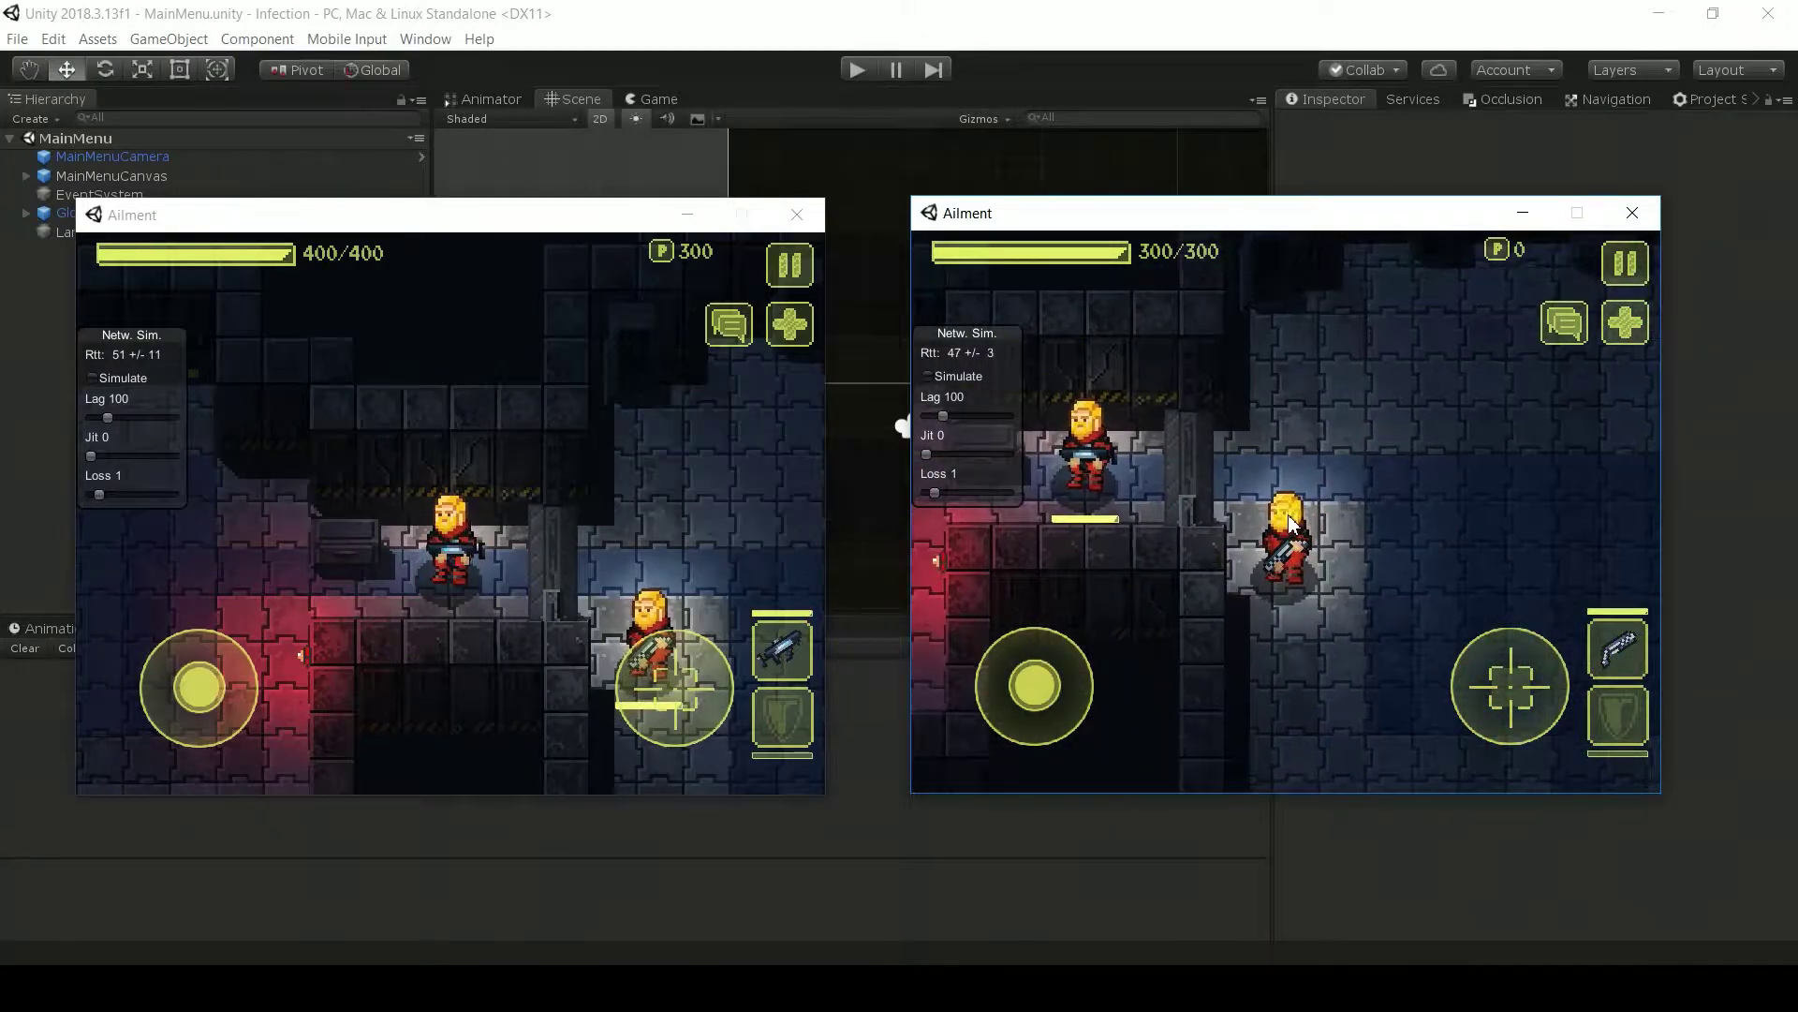
- Have the left player grab the speed-boost box, then try the locked door
left_click(437, 509)
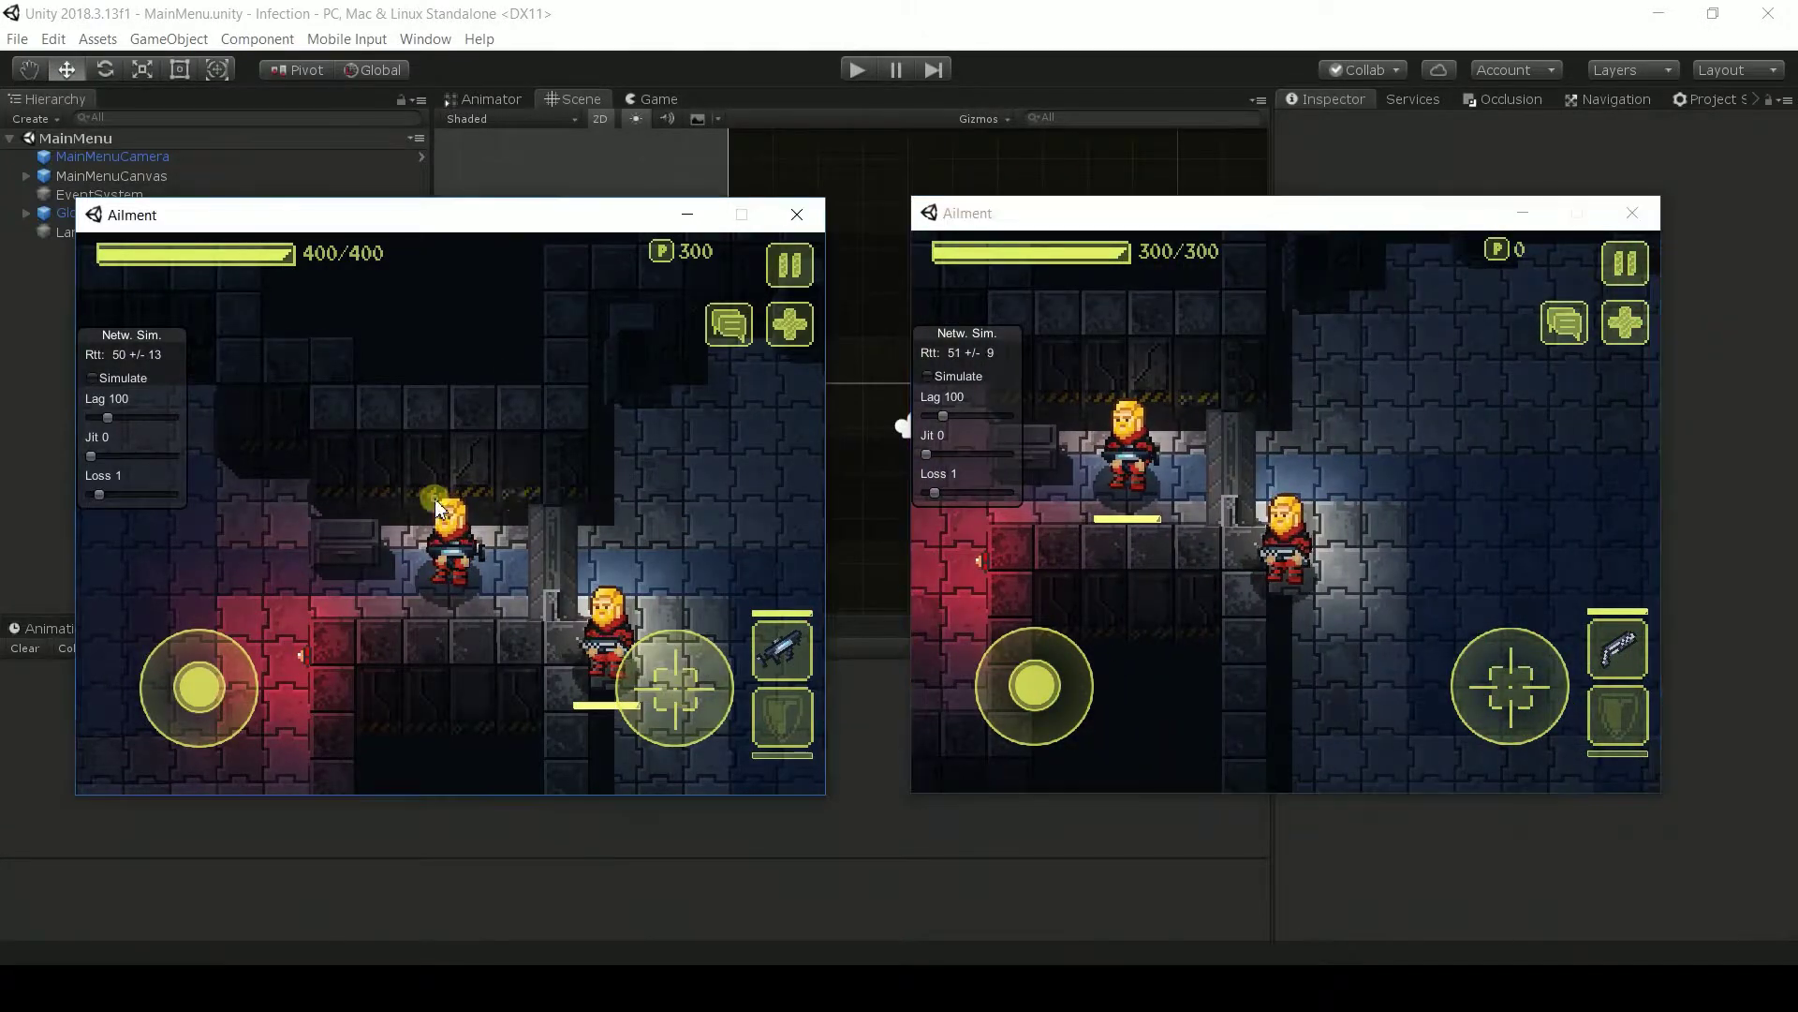
key("a")
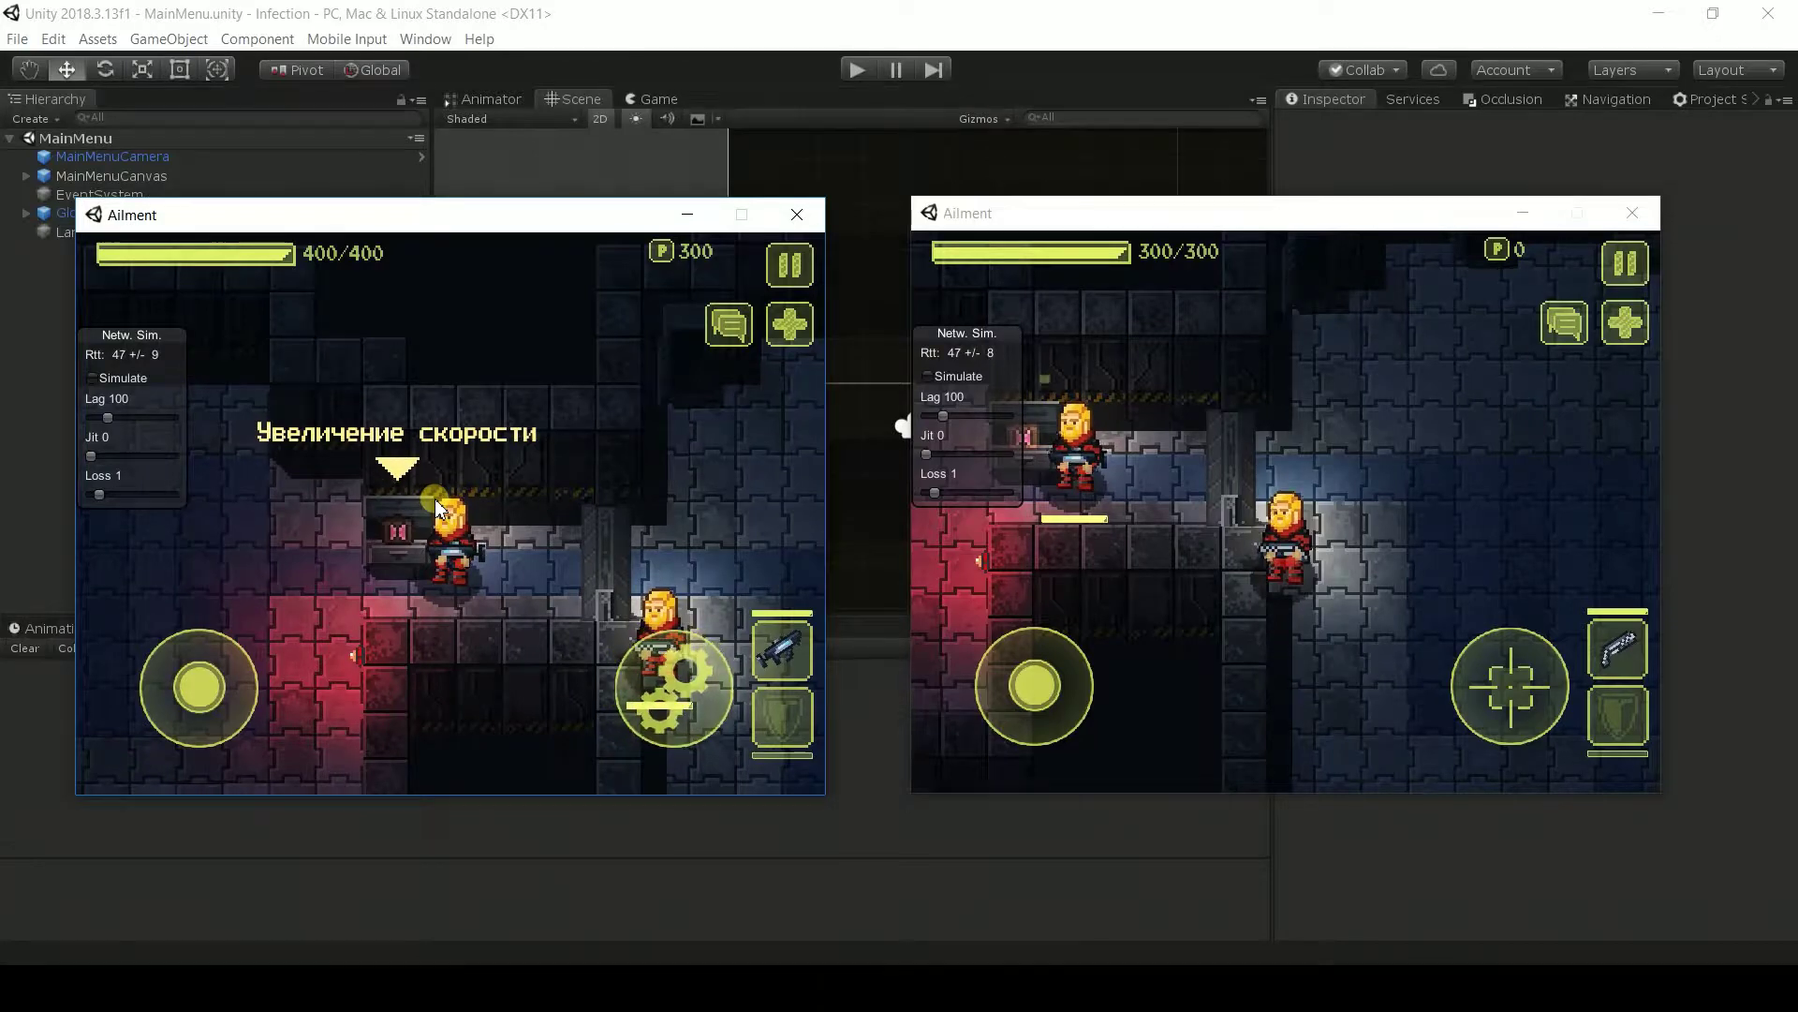
key("e")
key("d")
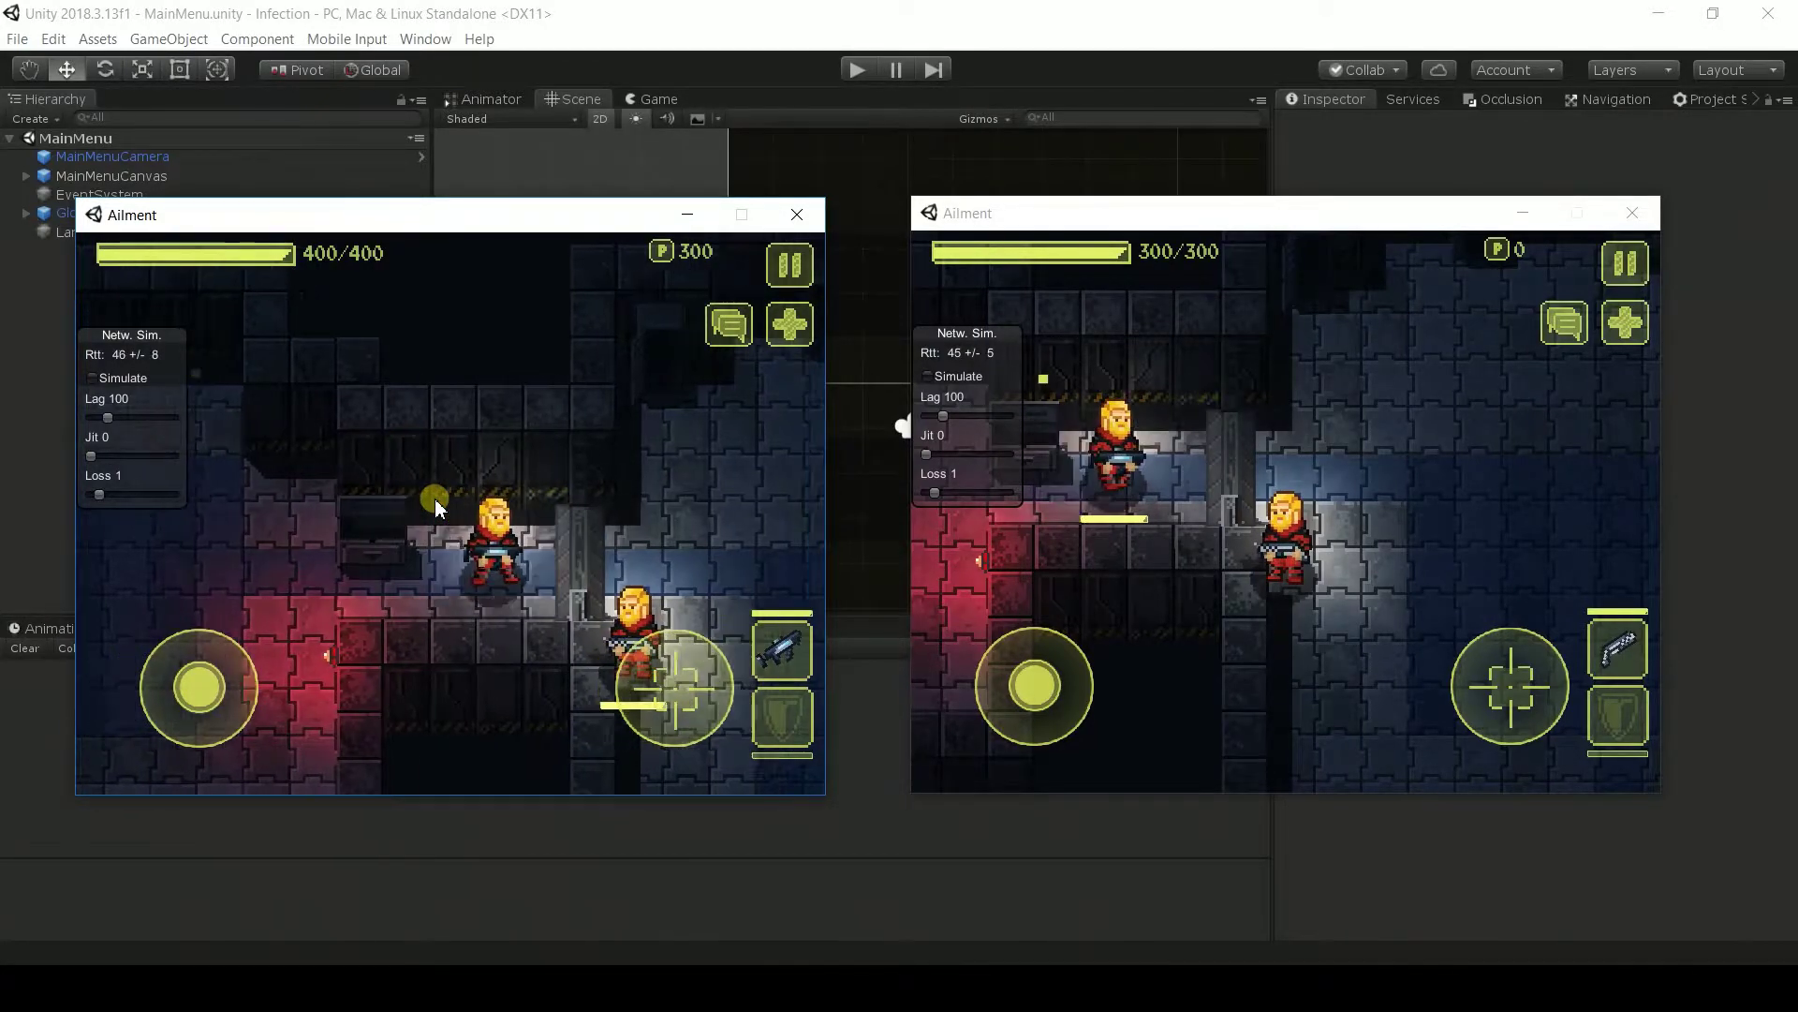
key("d")
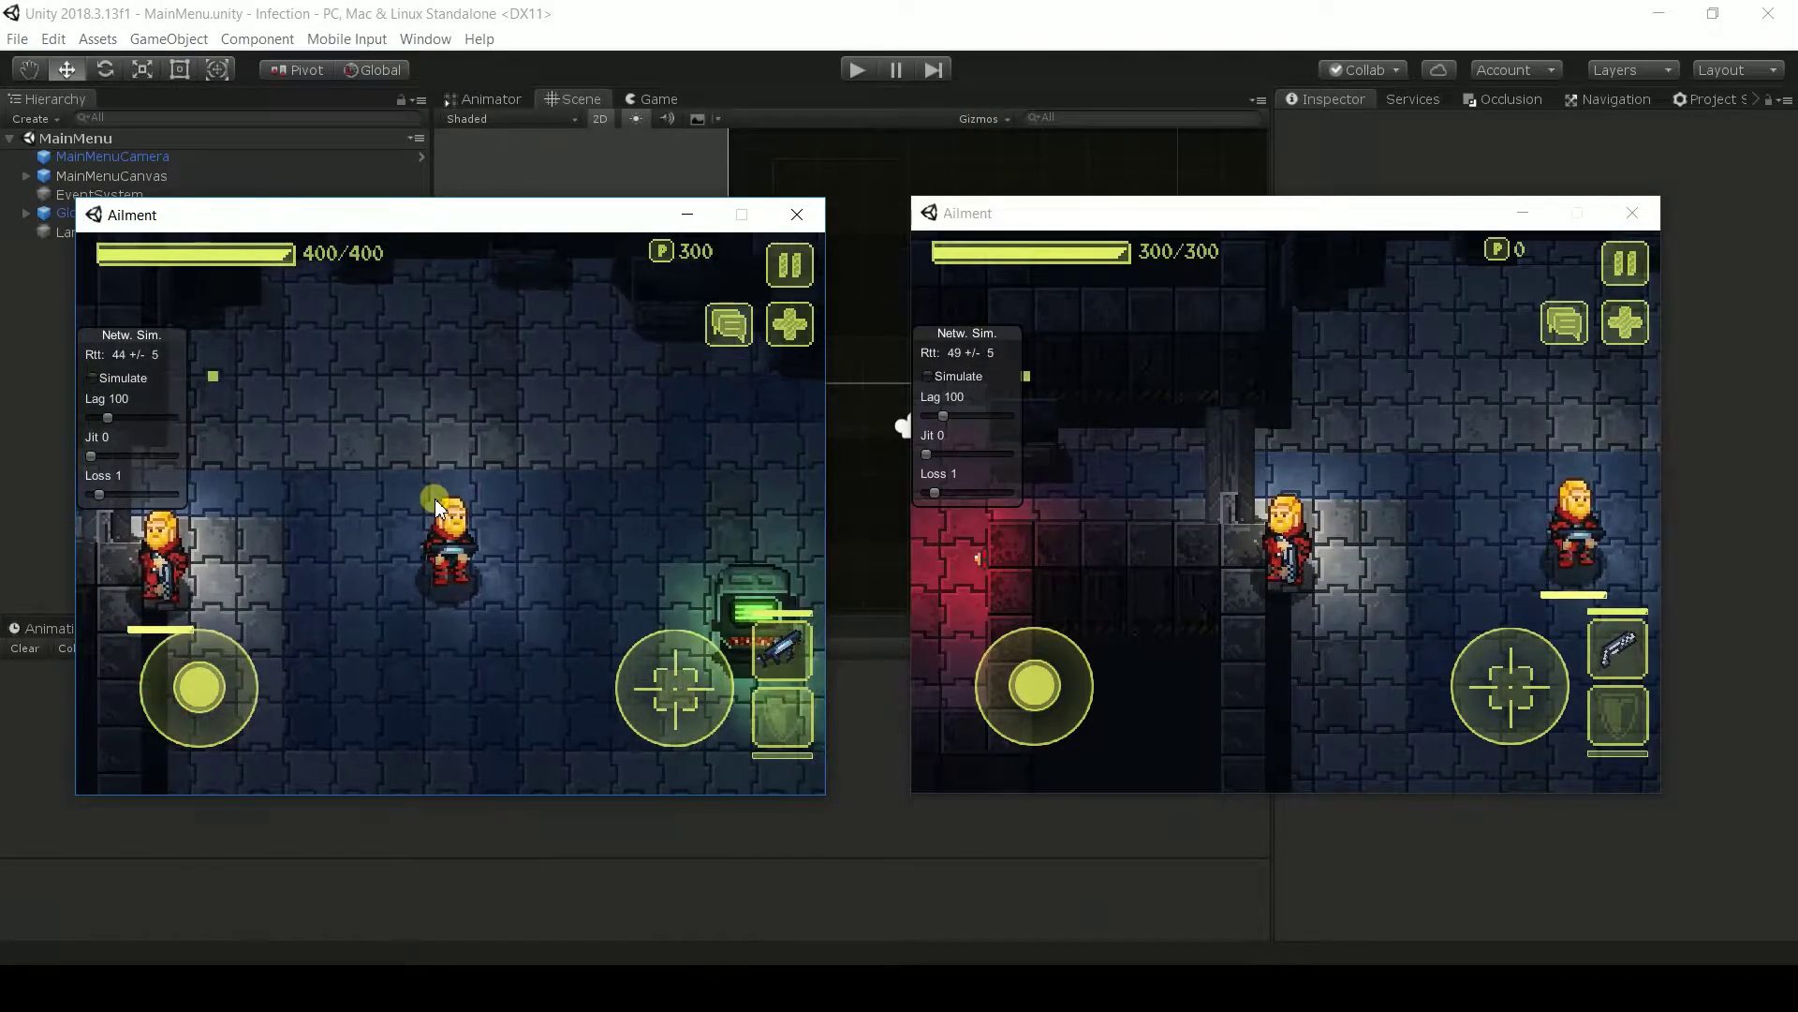
key("s")
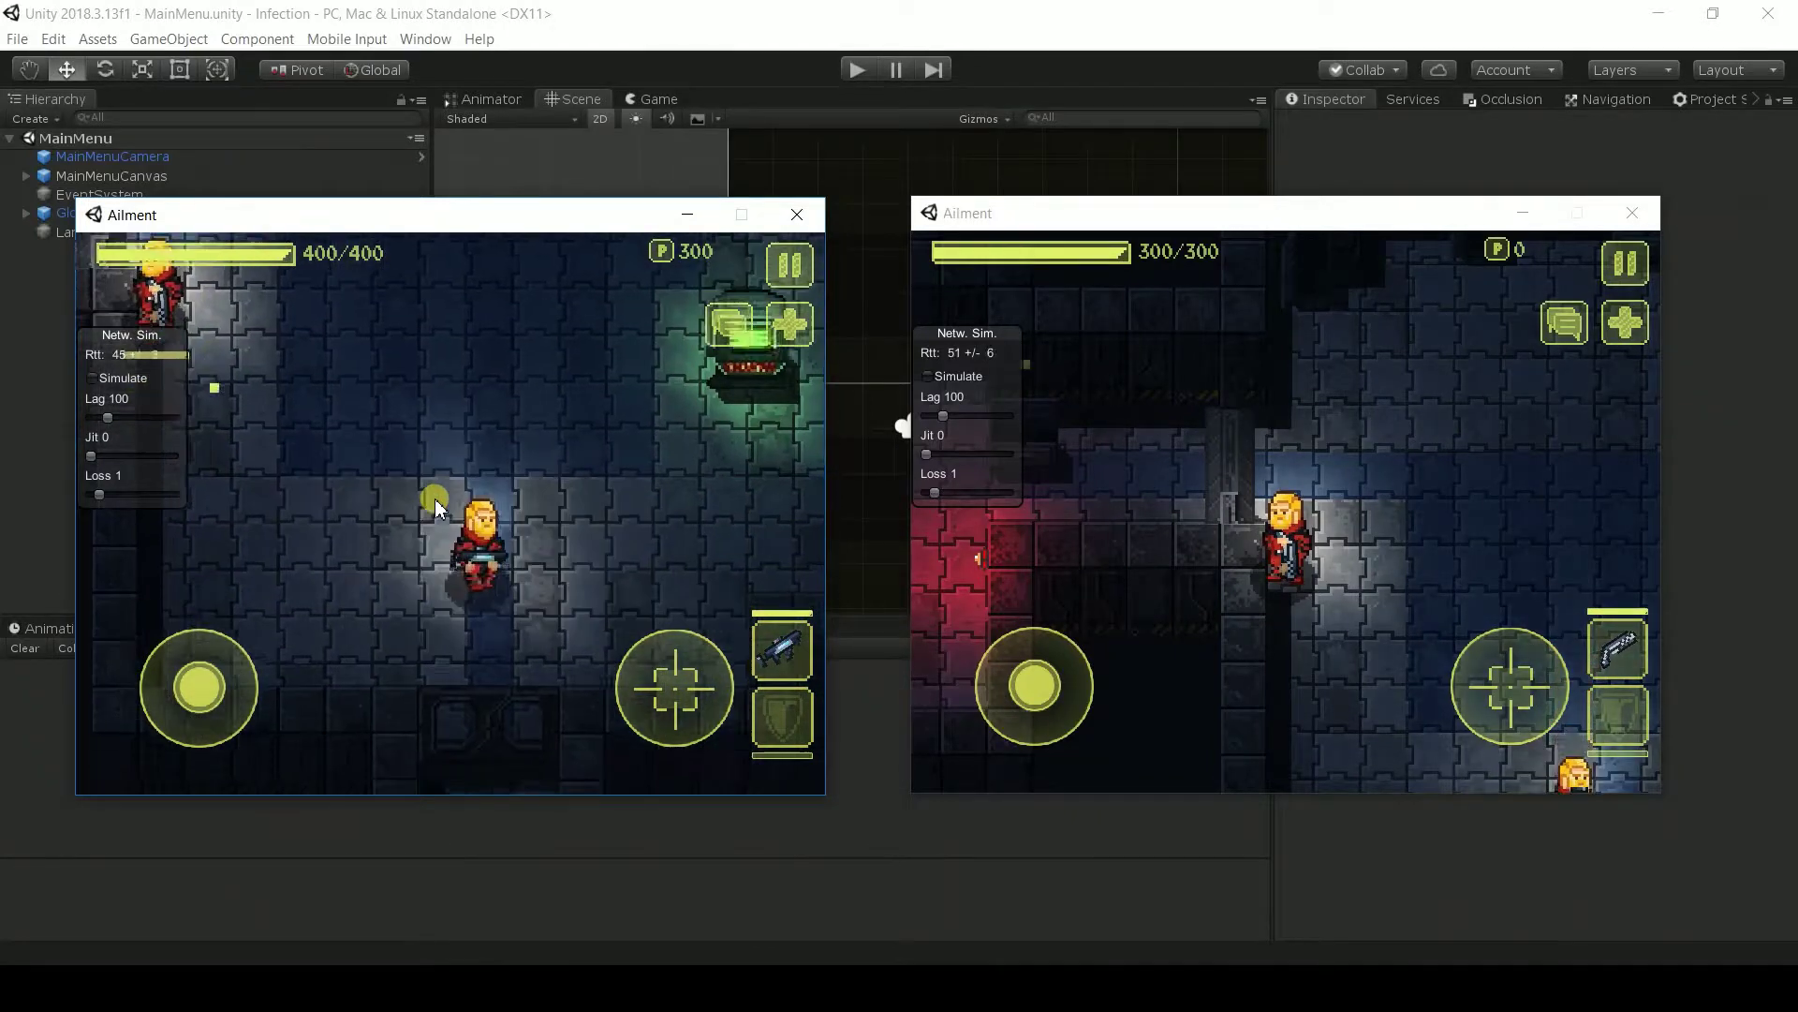
key("d")
key("e")
- Walk the left player north past the terminal toward the other player
key("w")
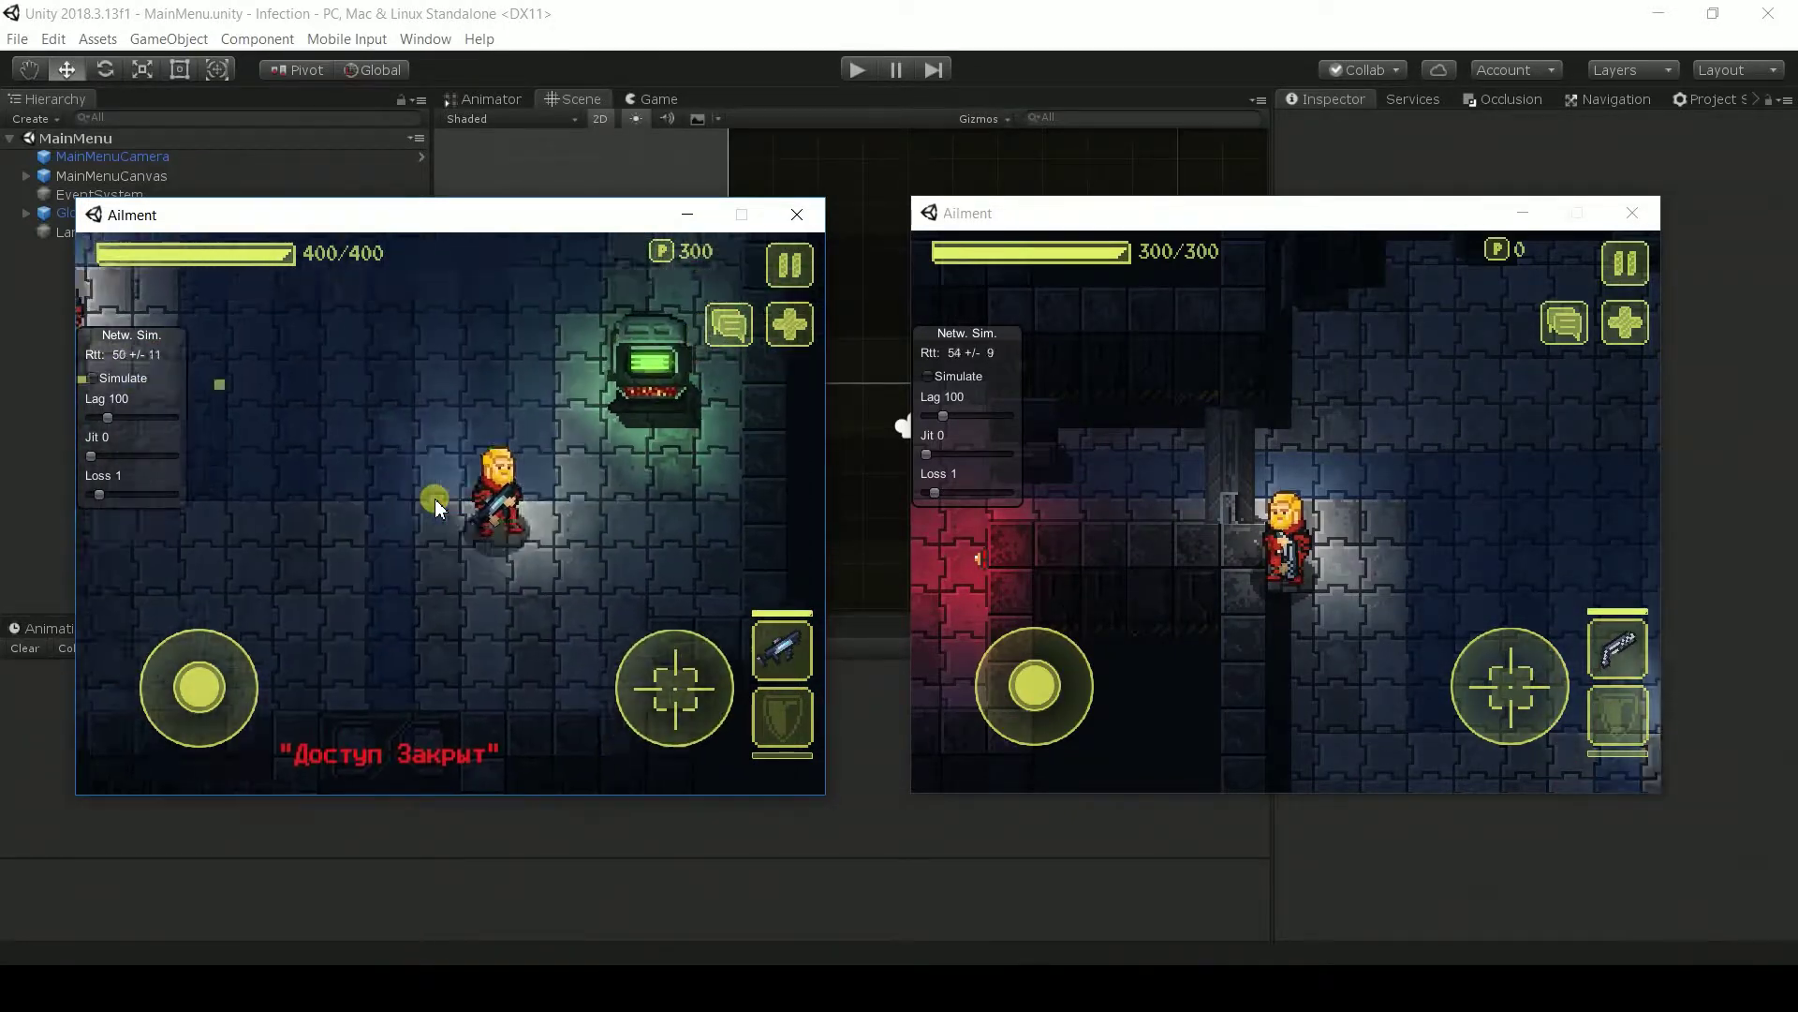
key("w")
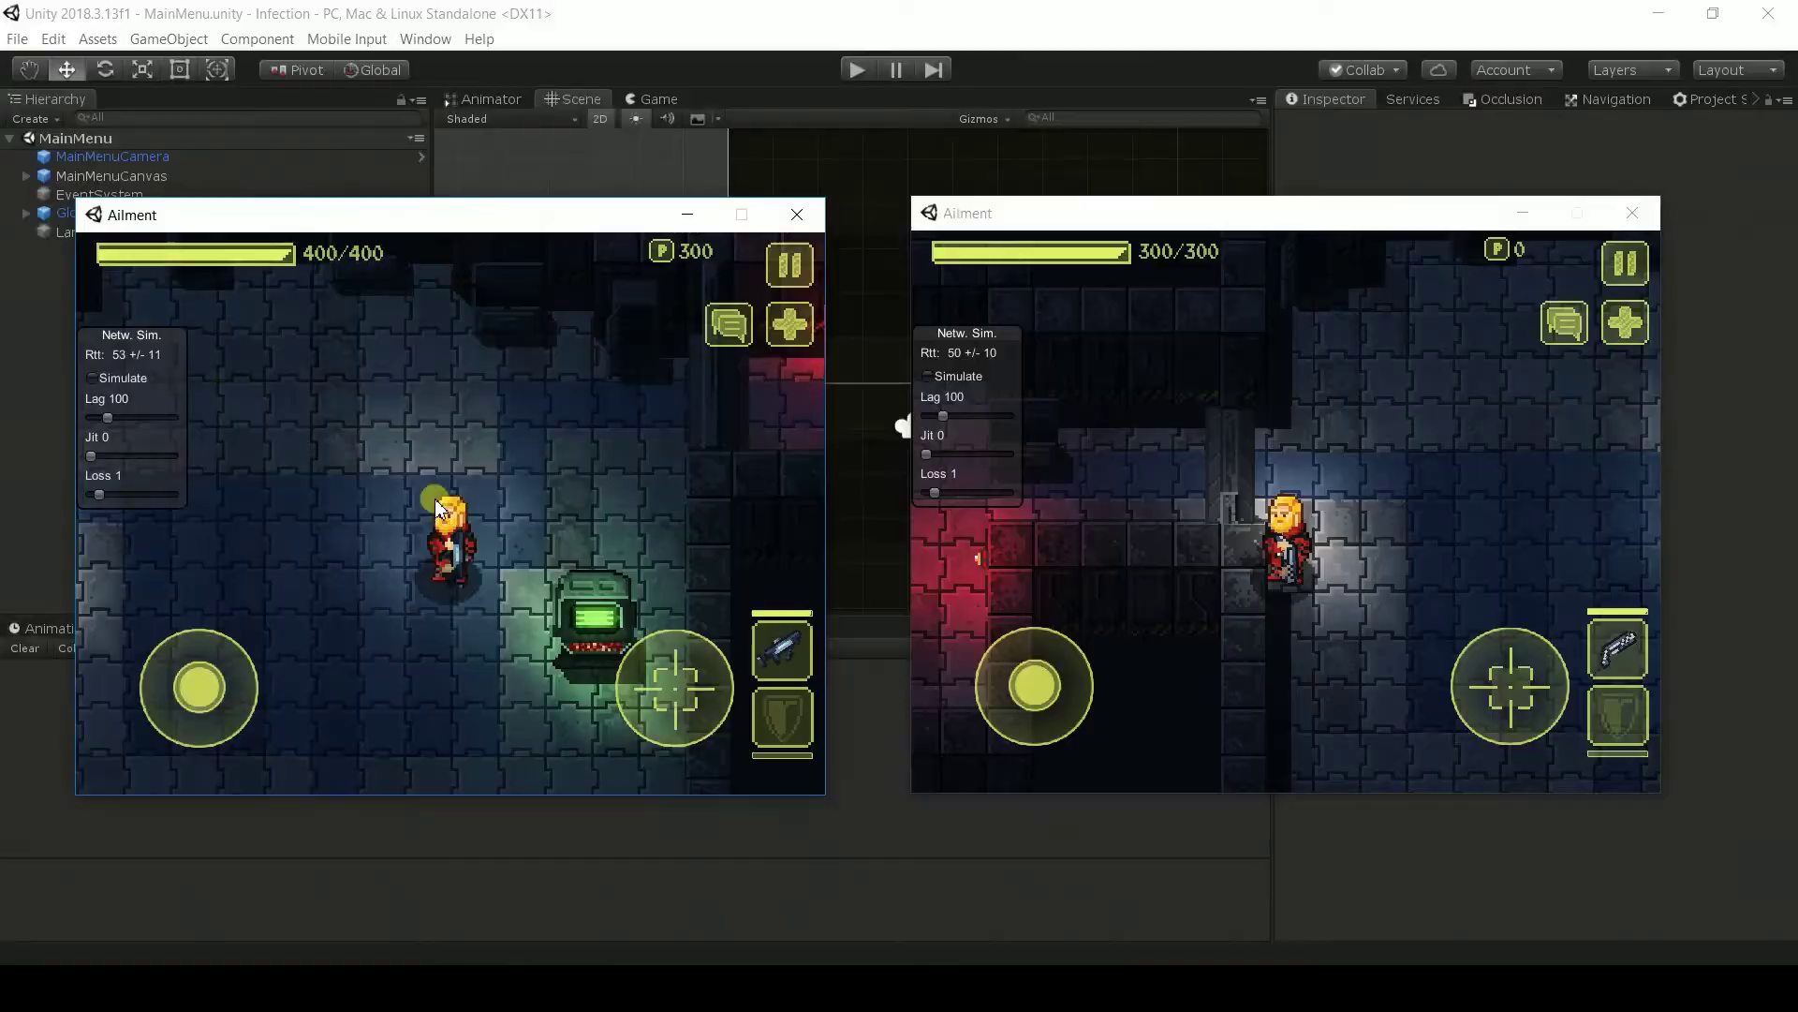
key("a")
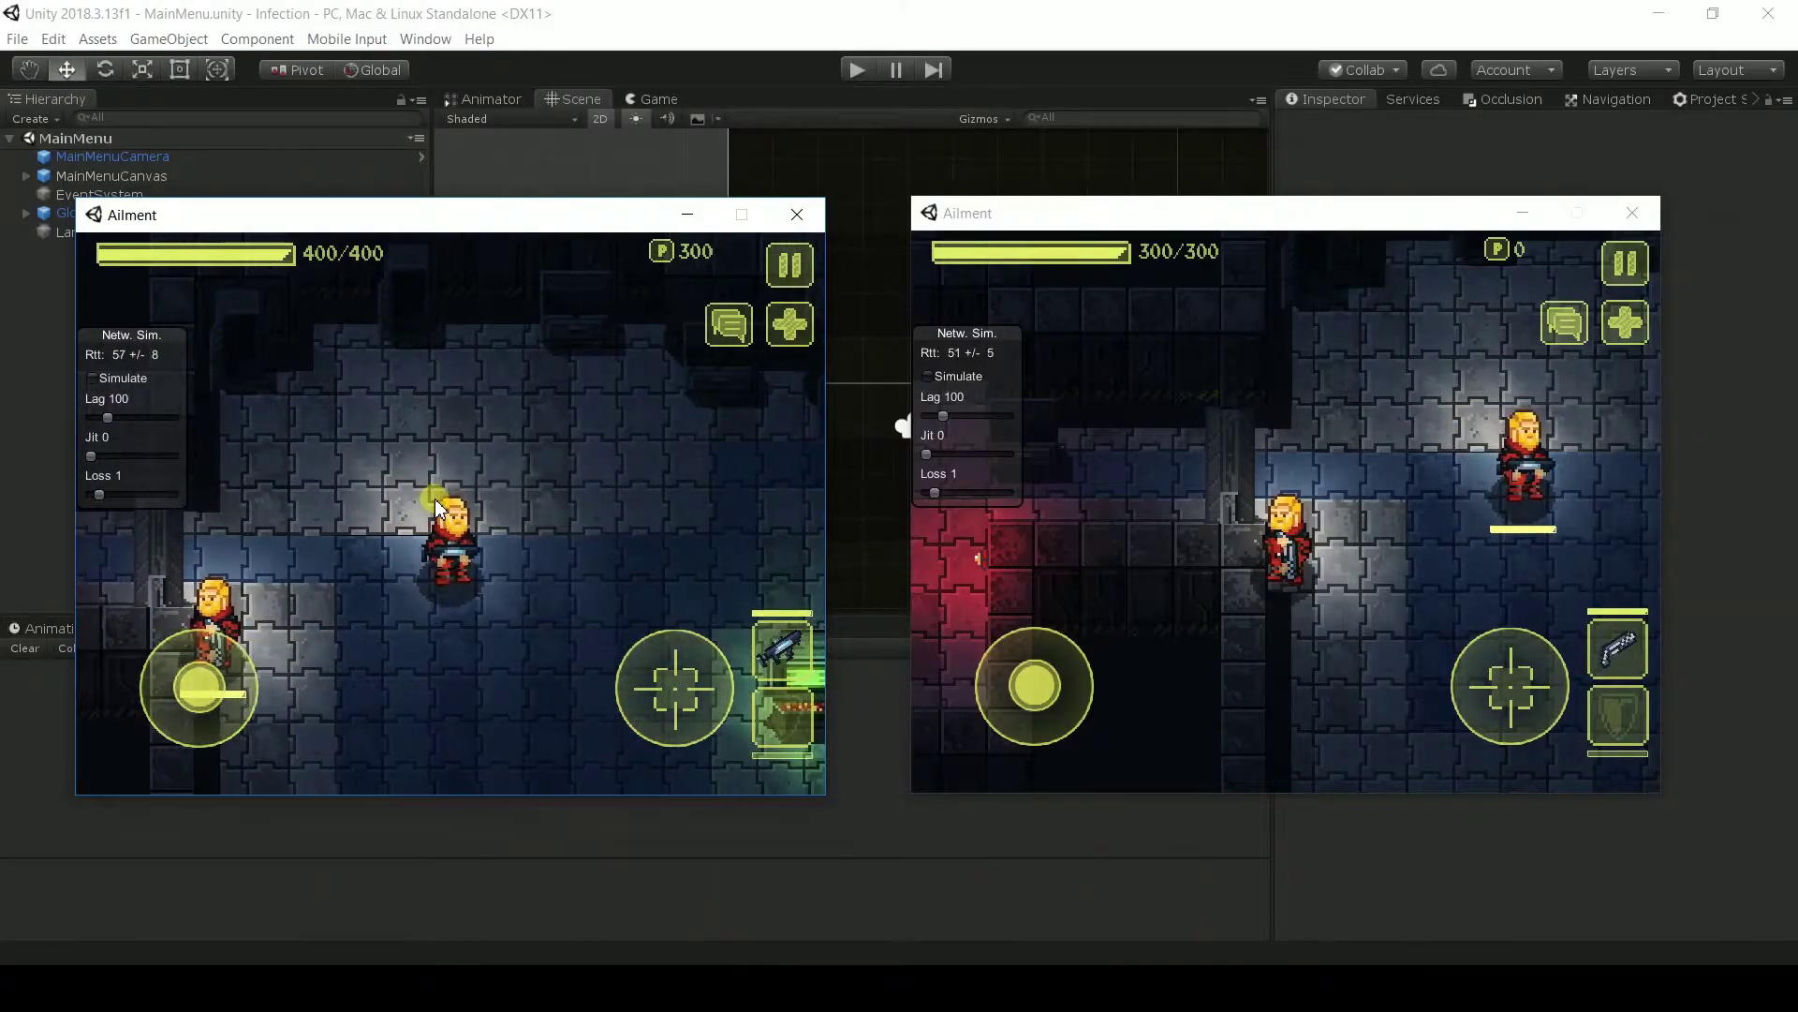
key("w")
key("s")
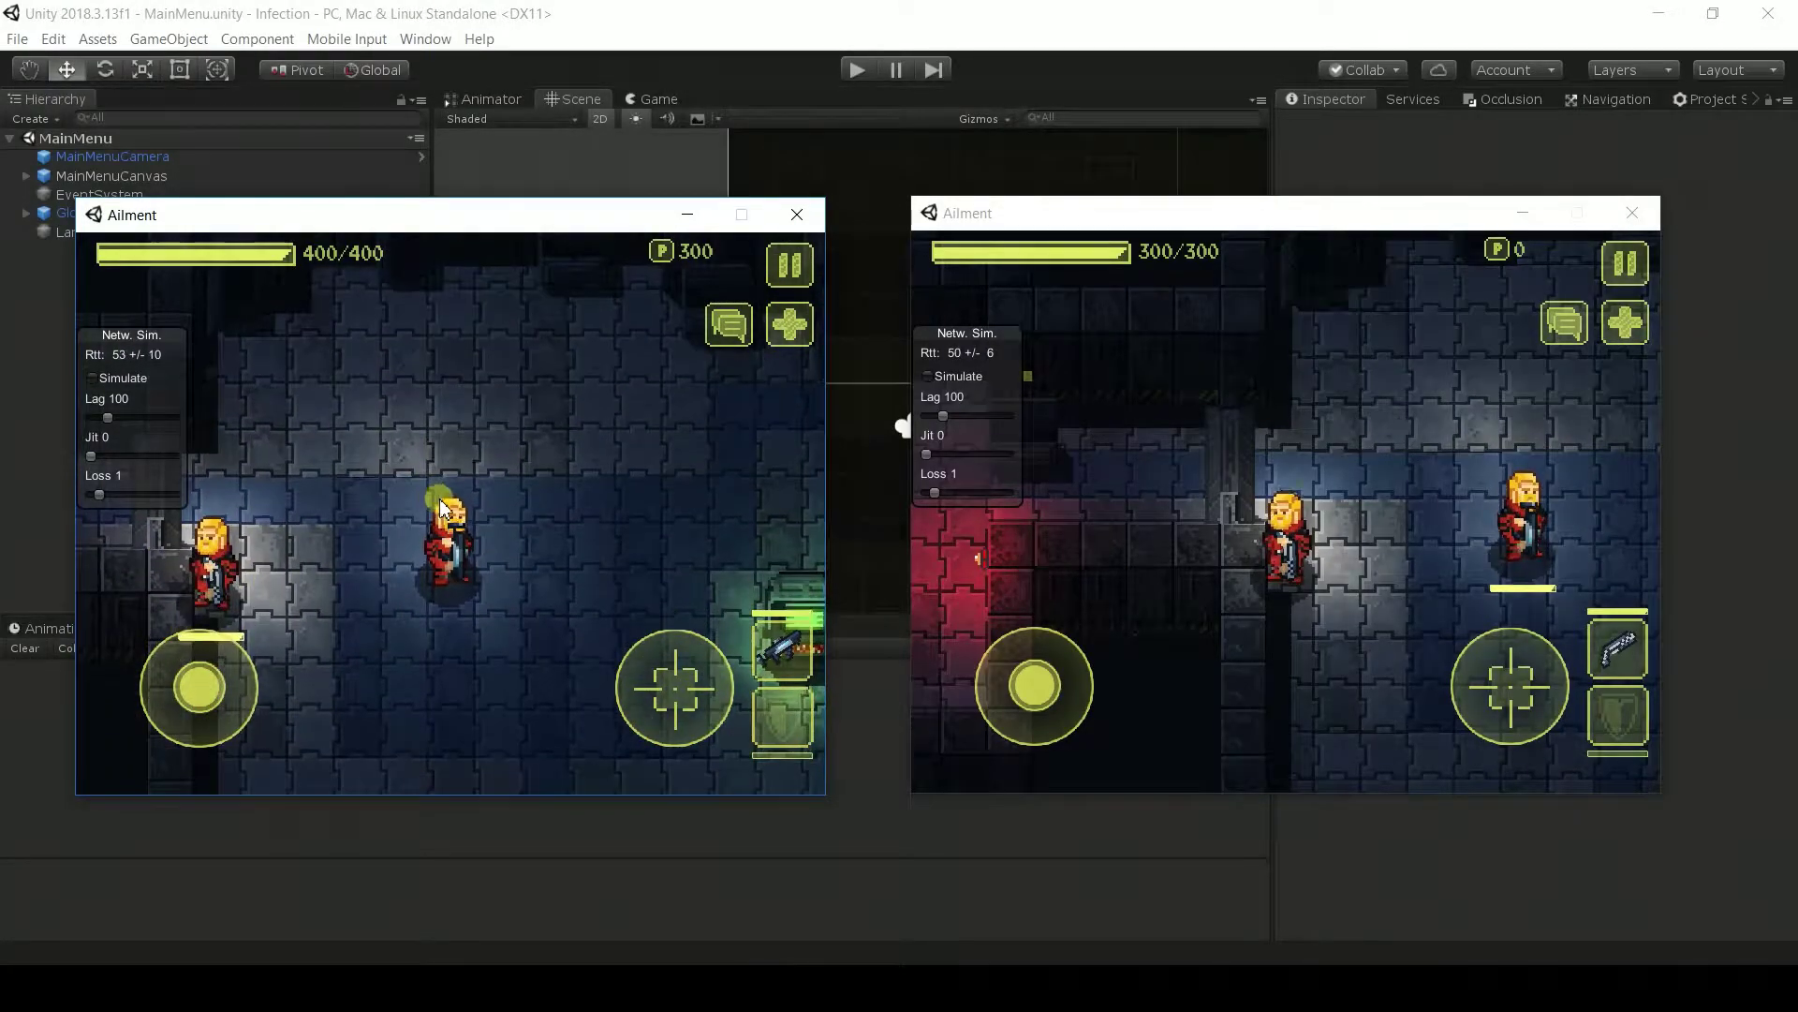
- Move both players east and north to regroup near the green terminal
left_click(1411, 418)
key("d")
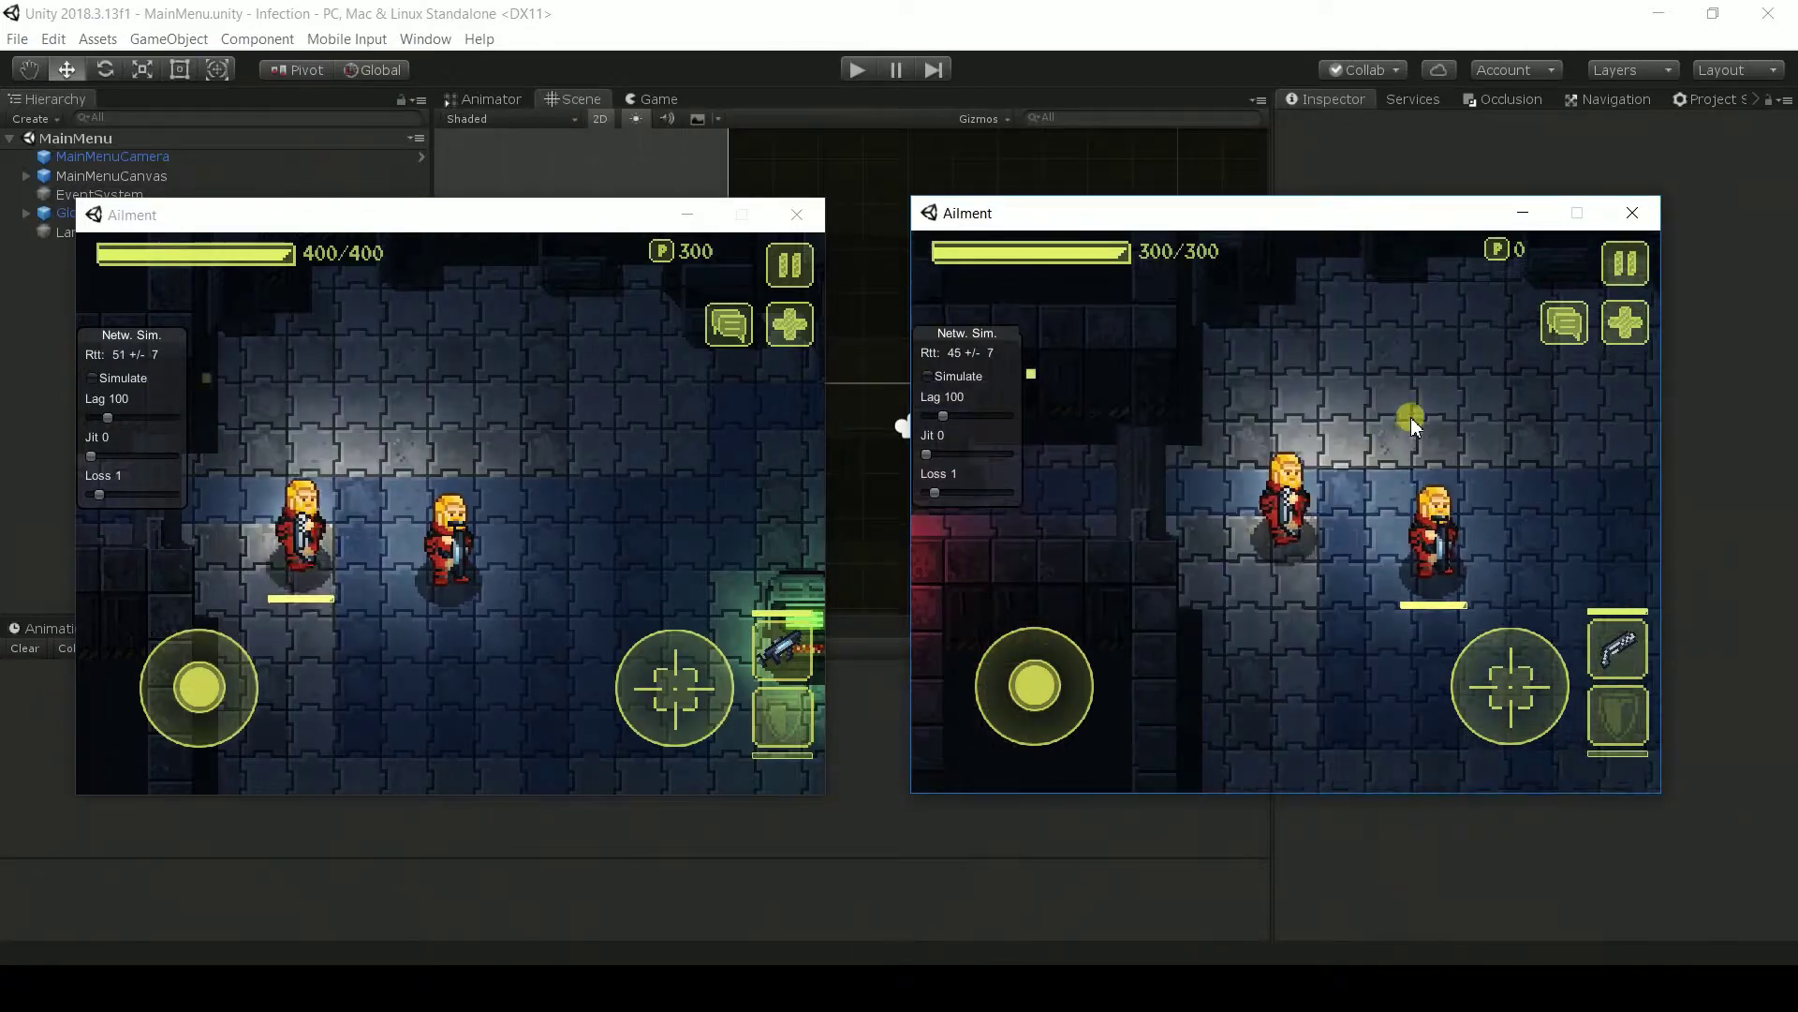
key("w")
key("d")
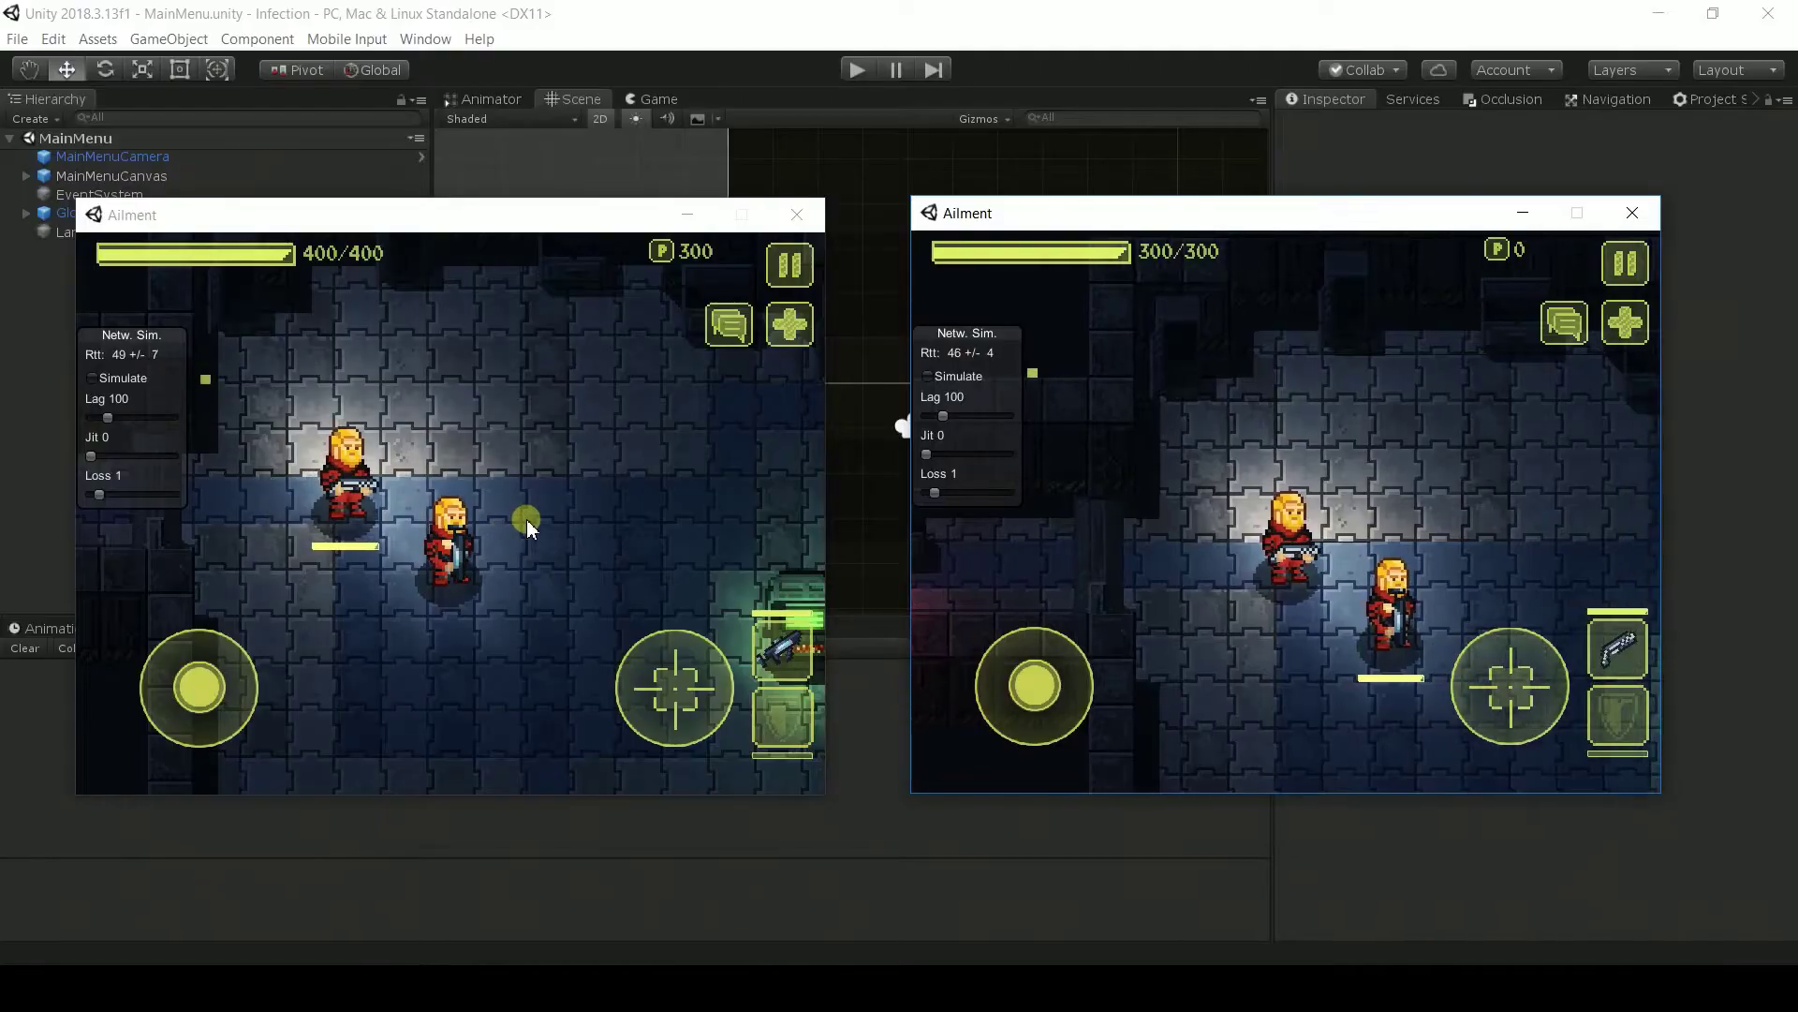
left_click(552, 521)
key("d")
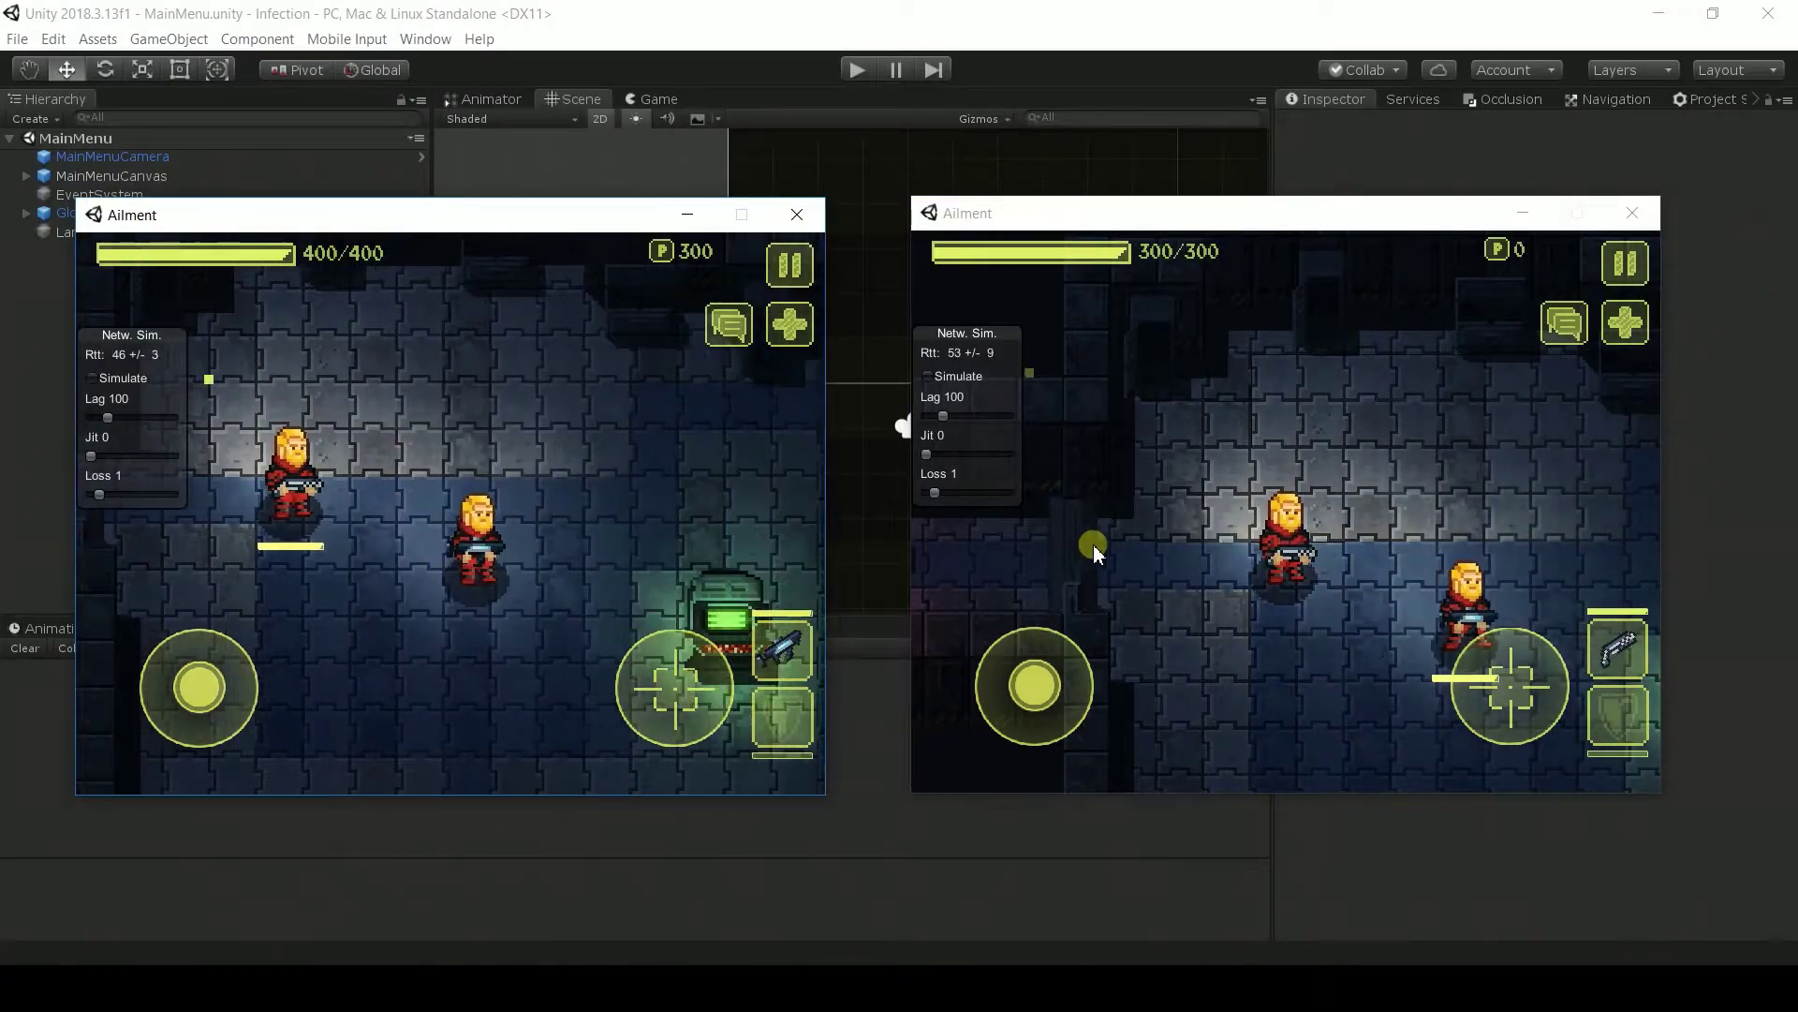
key("d")
key("w")
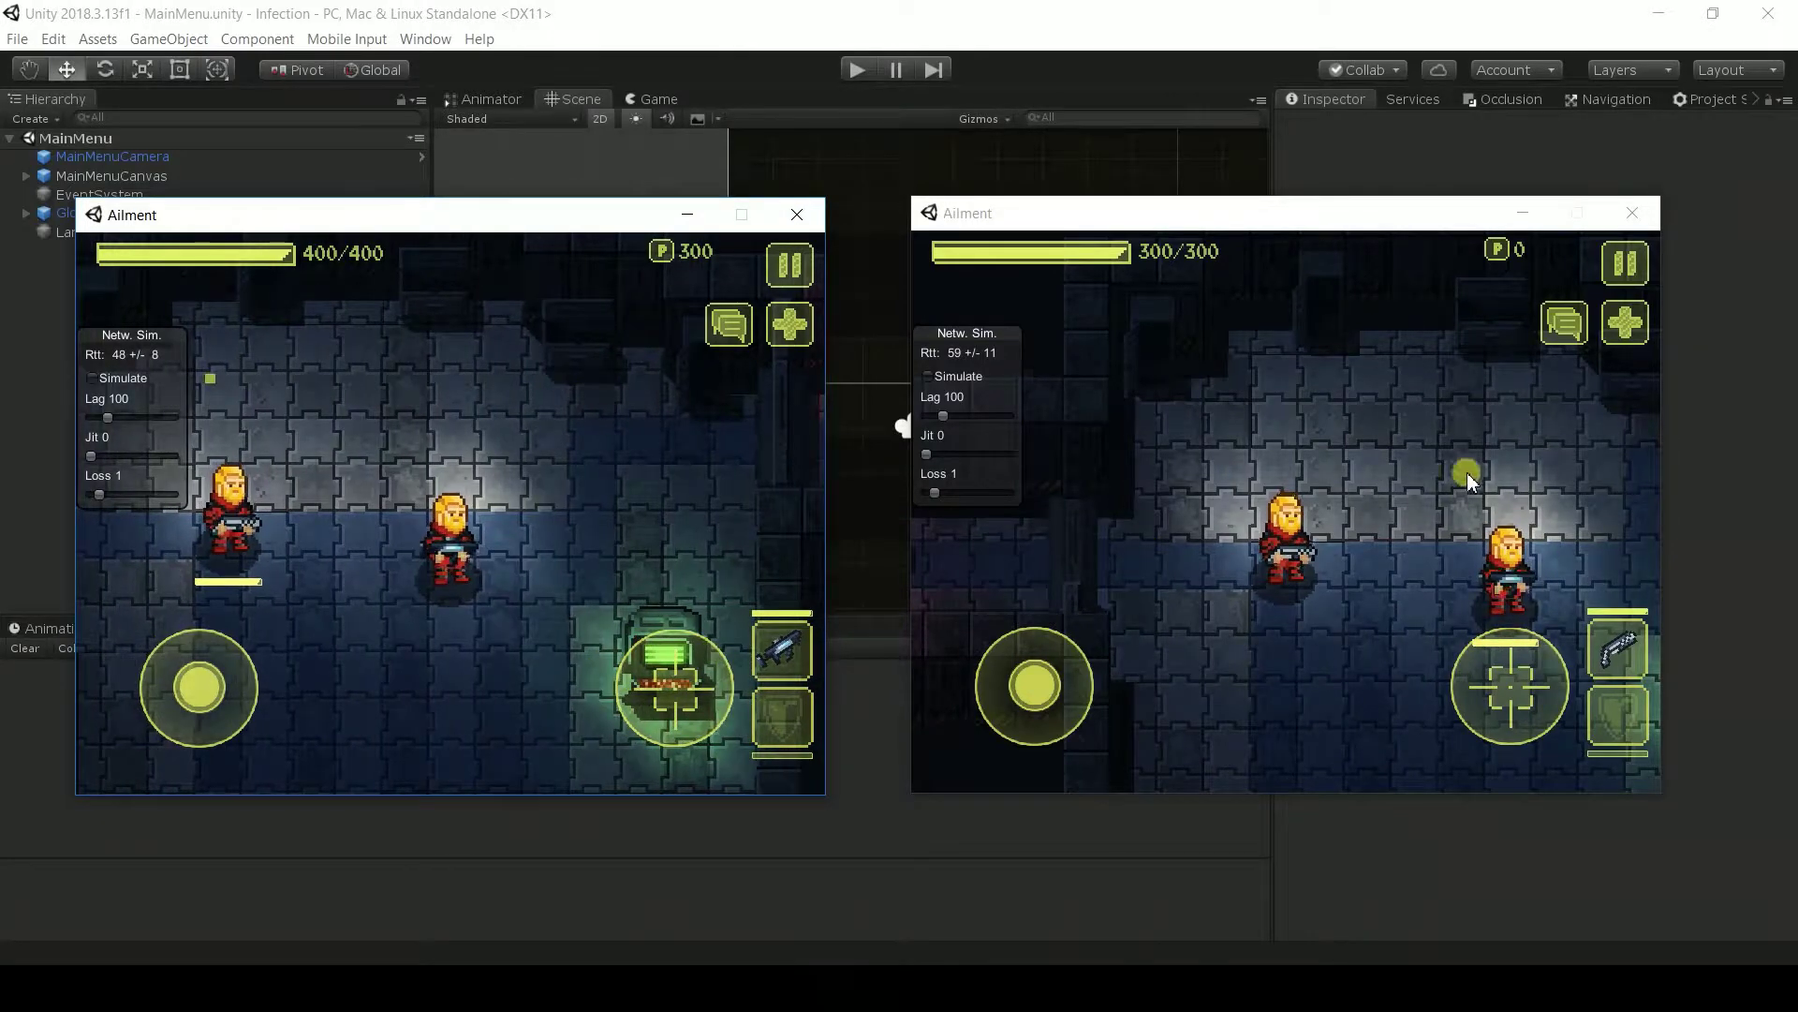
- Send the chat message 'Hello!' from the right game window
left_click(1563, 330)
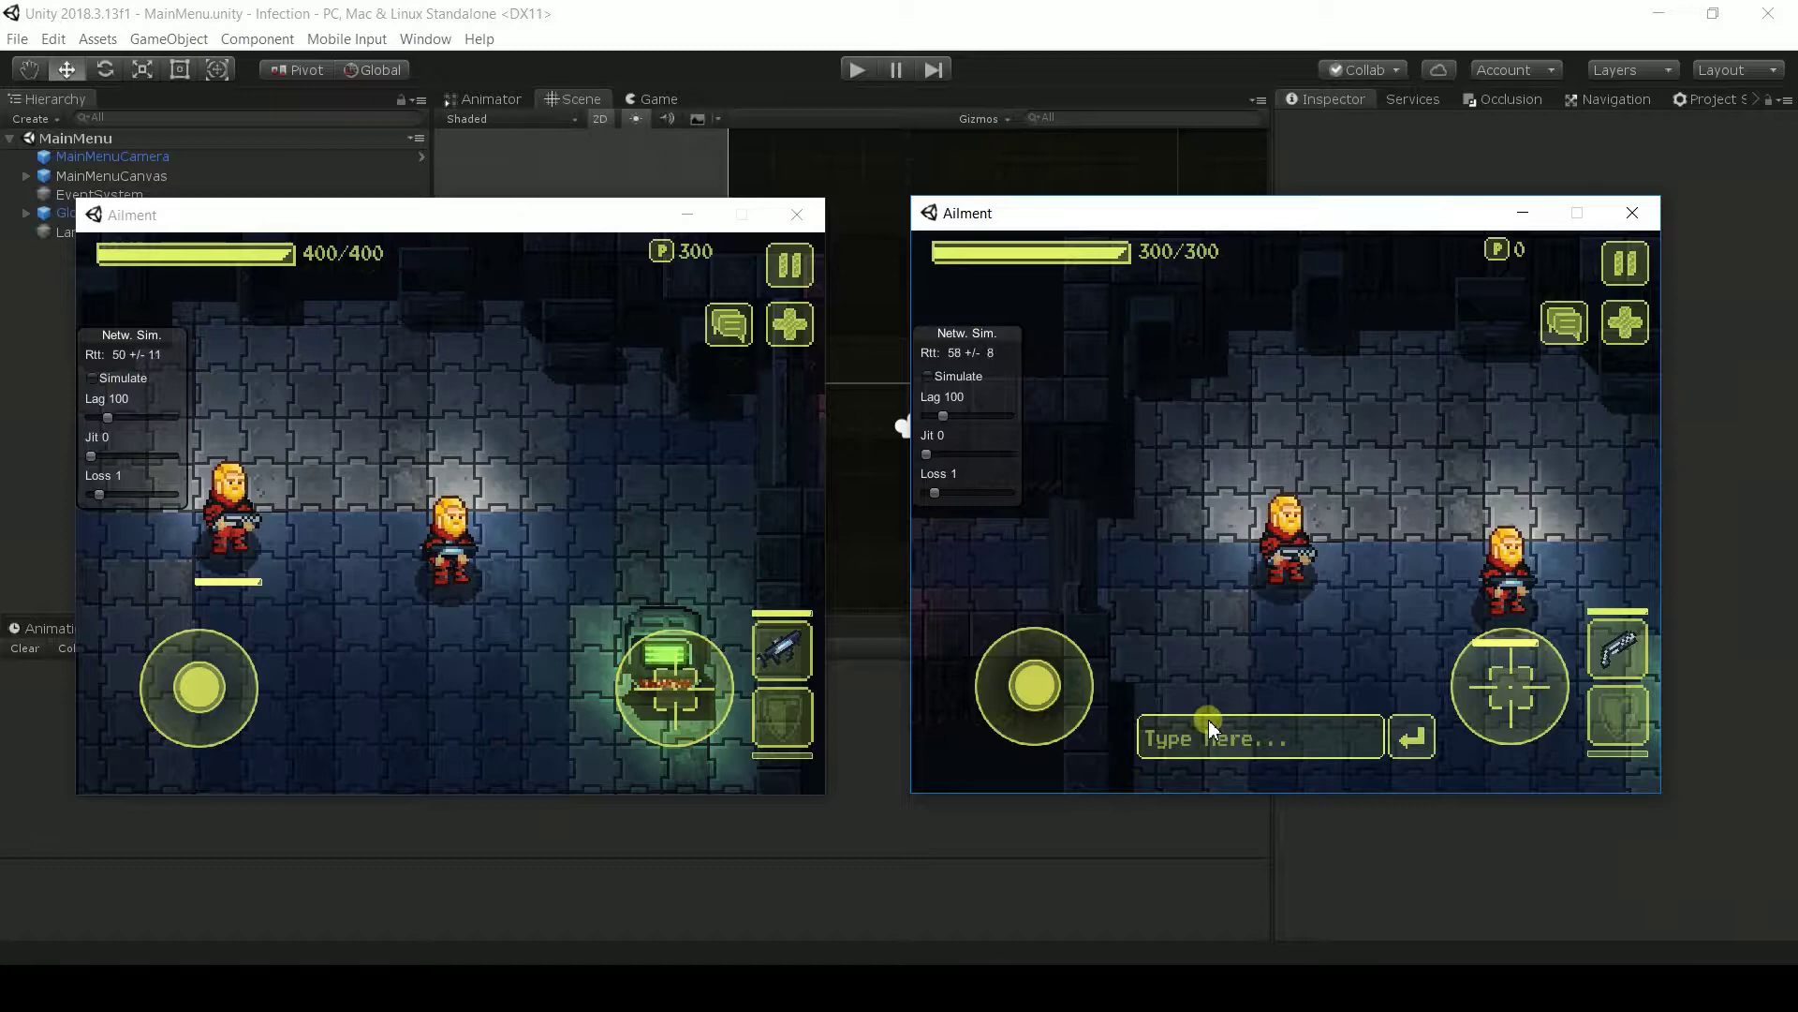
left_click(1182, 725)
type("Hel")
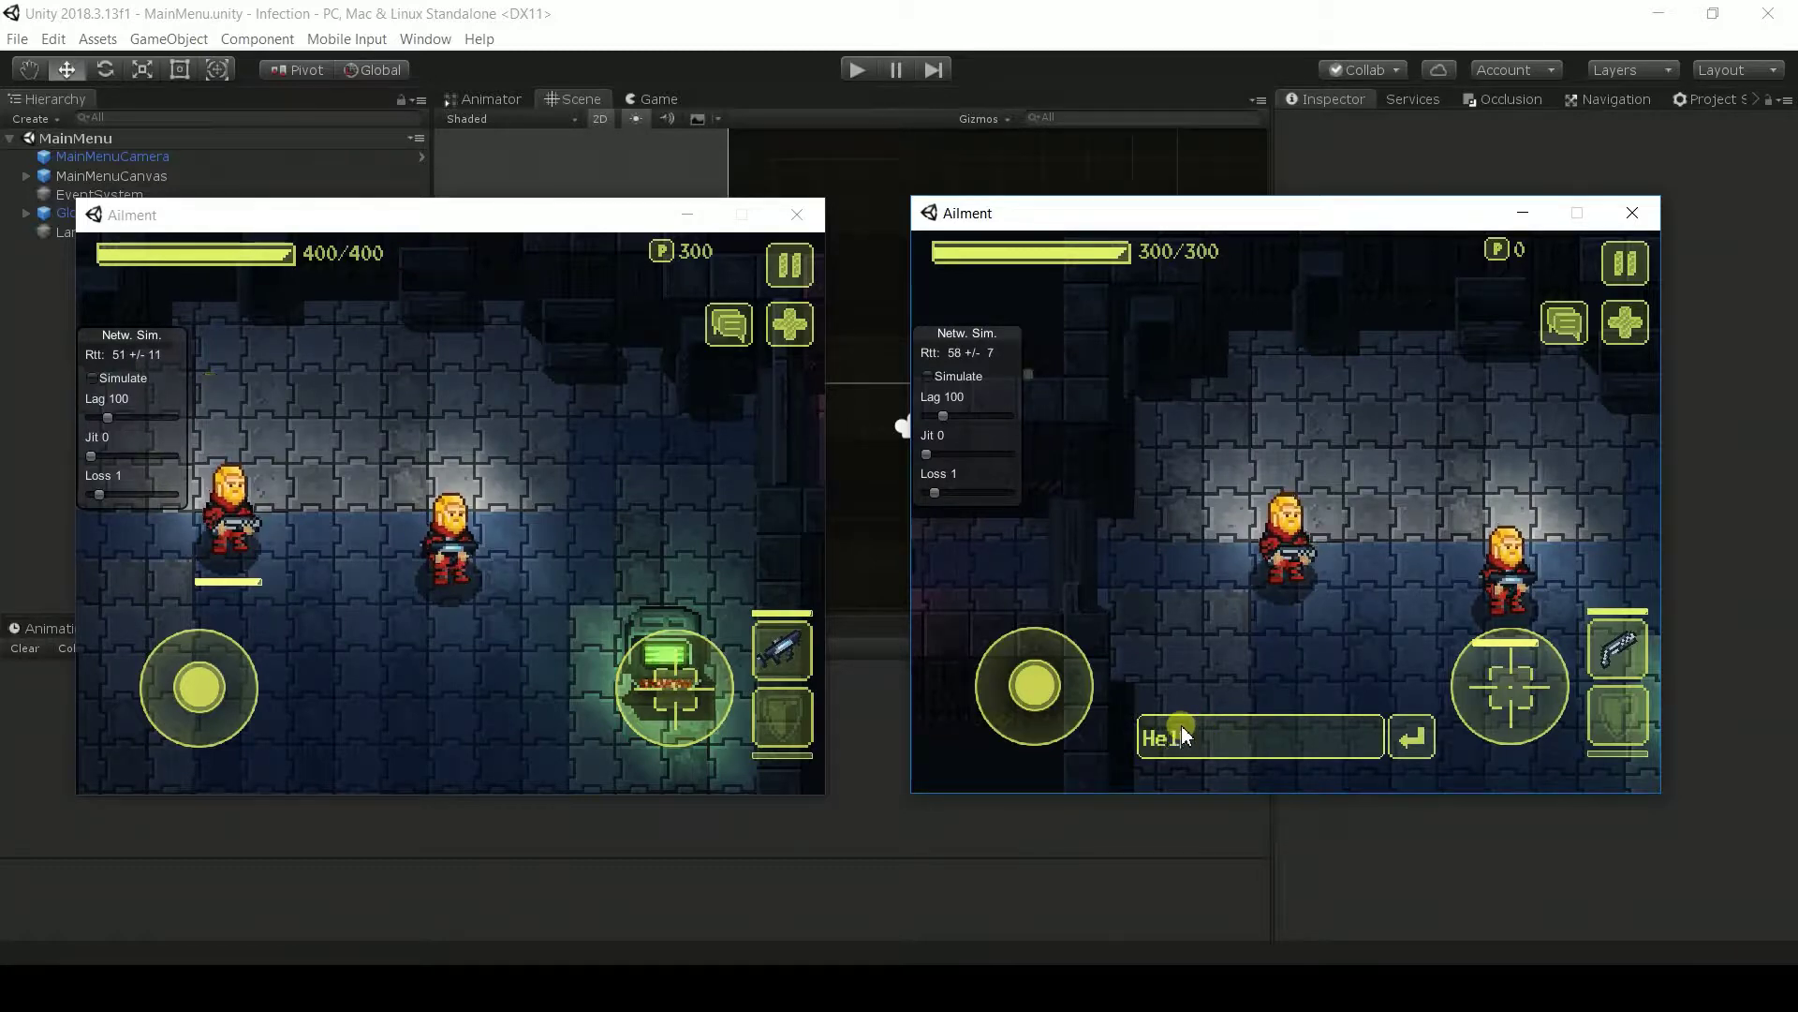
type("lo!")
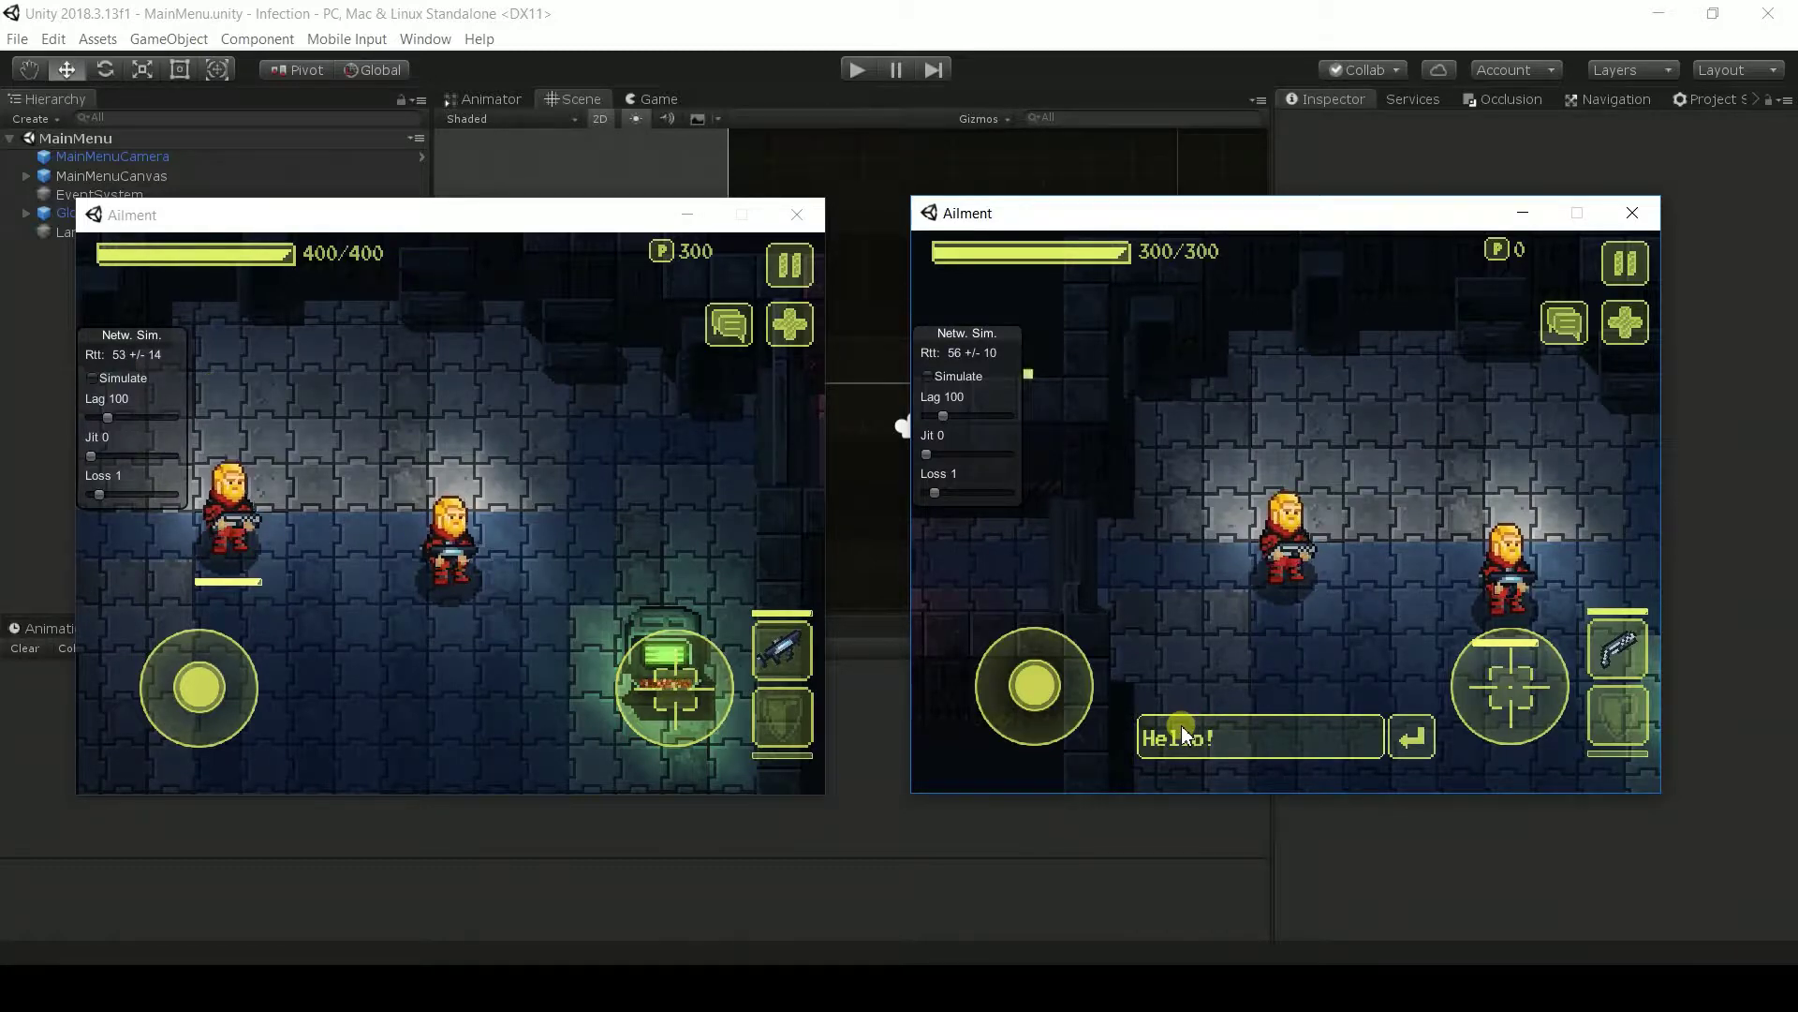
left_click(1403, 737)
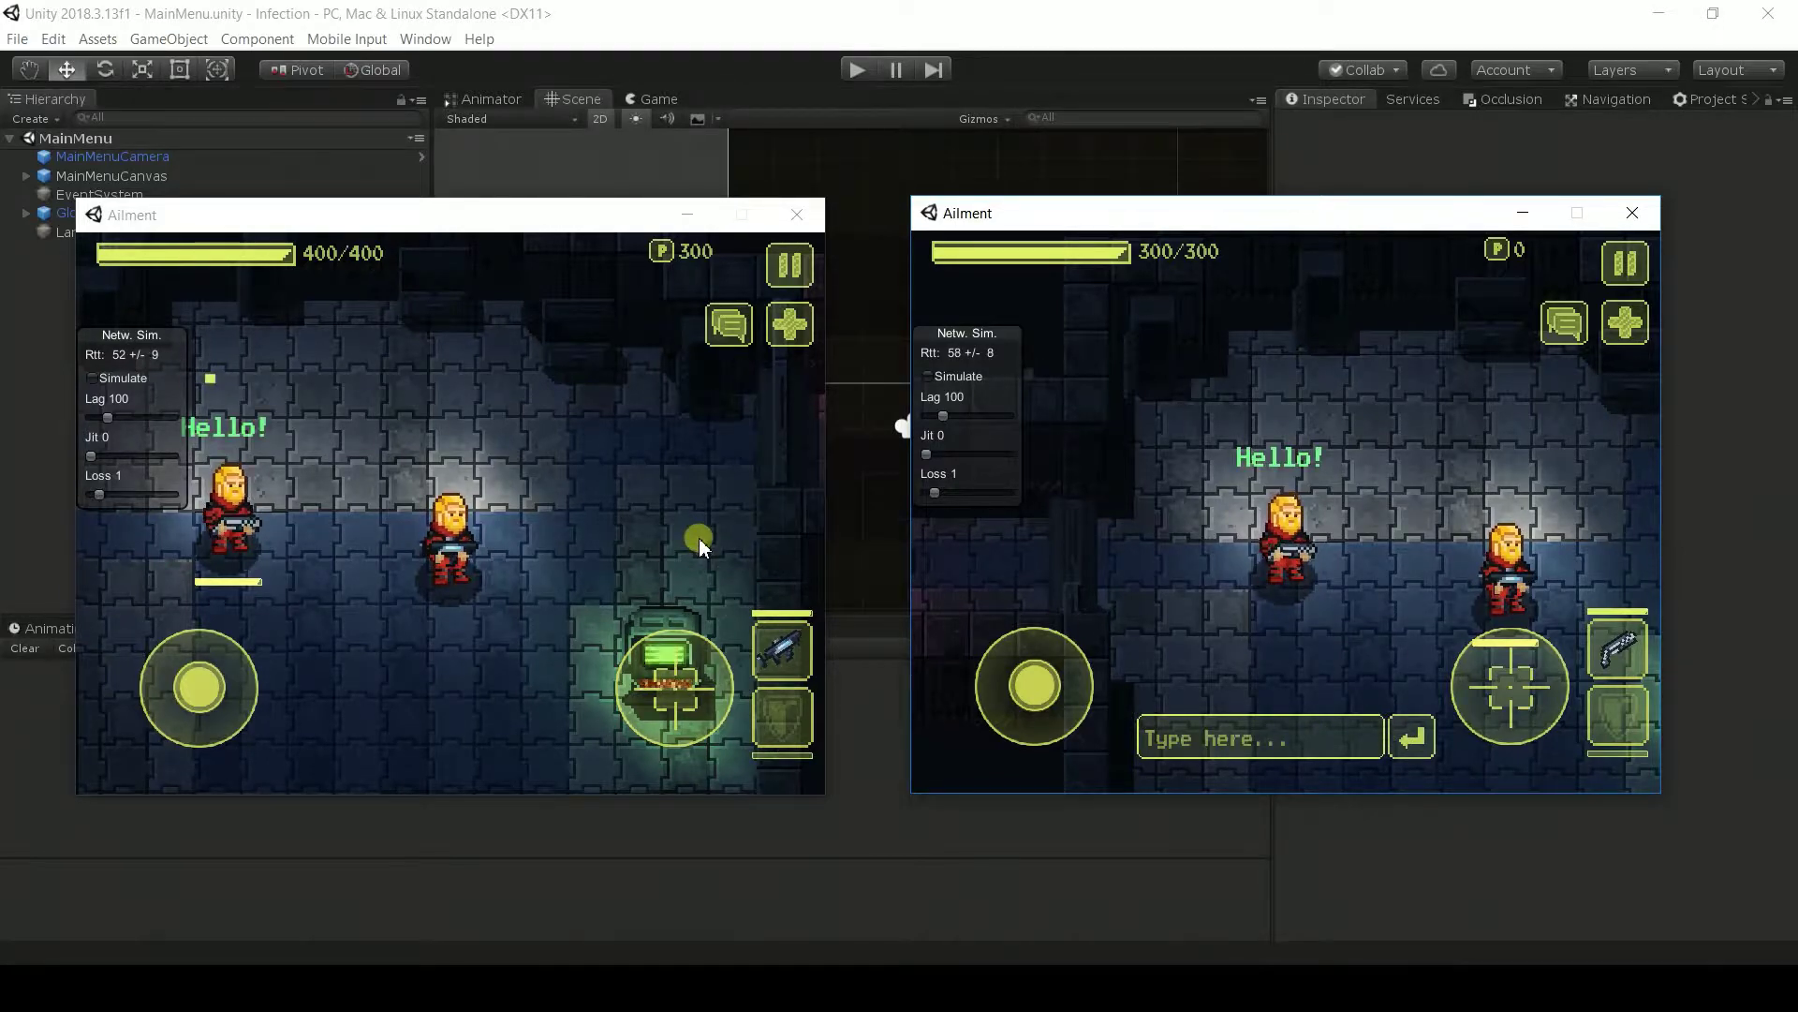
- Reply 'Im good! Get out off here!' from the left game window
left_click(729, 325)
type("Im good! Get out")
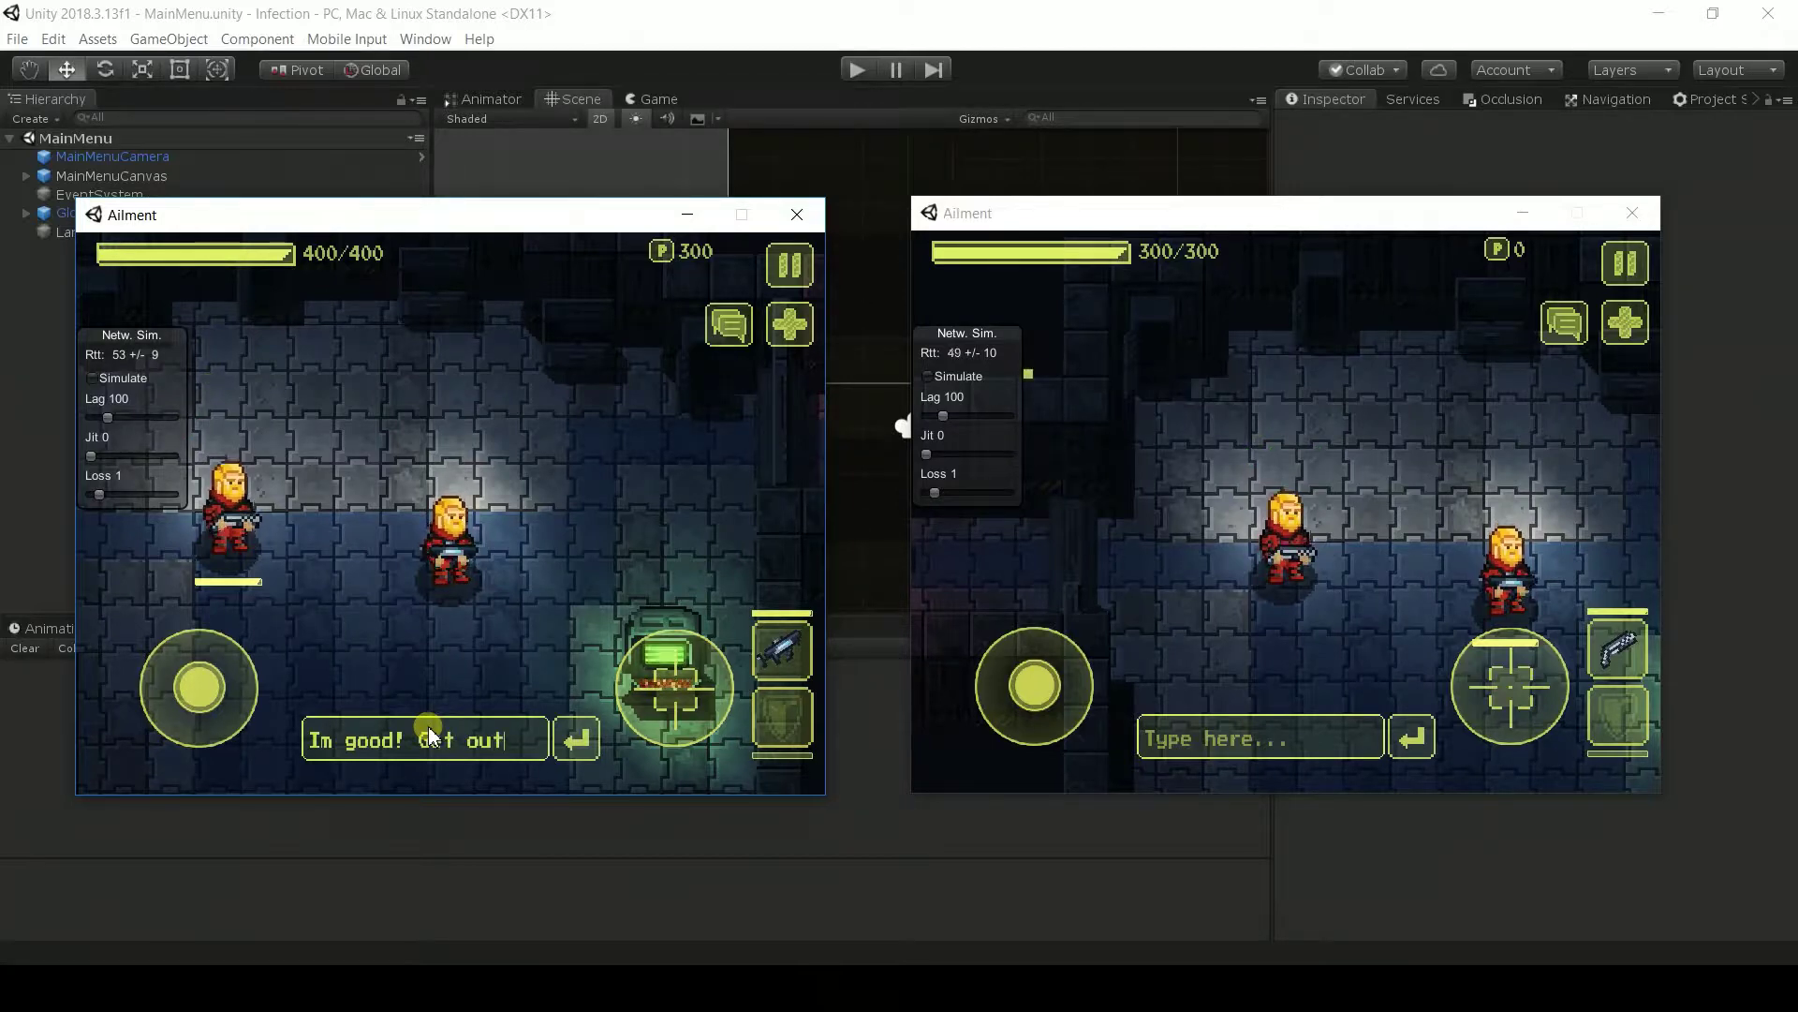
type("of ")
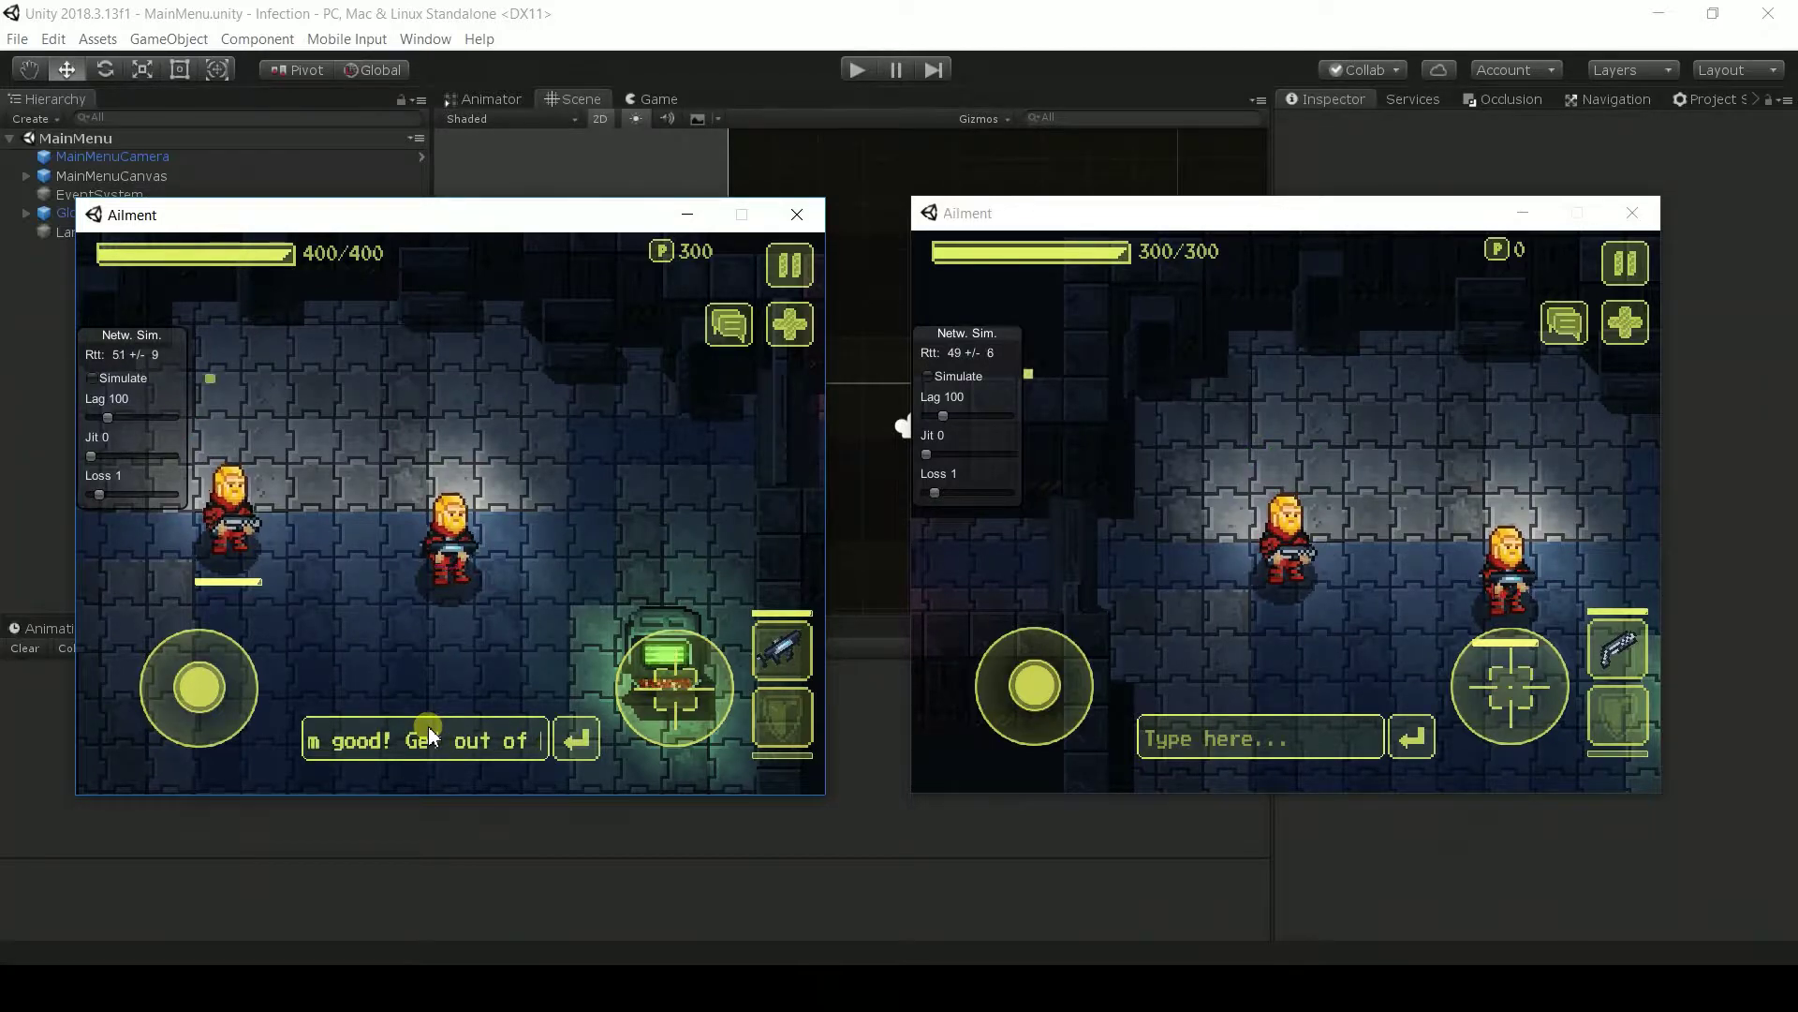
type("f here!")
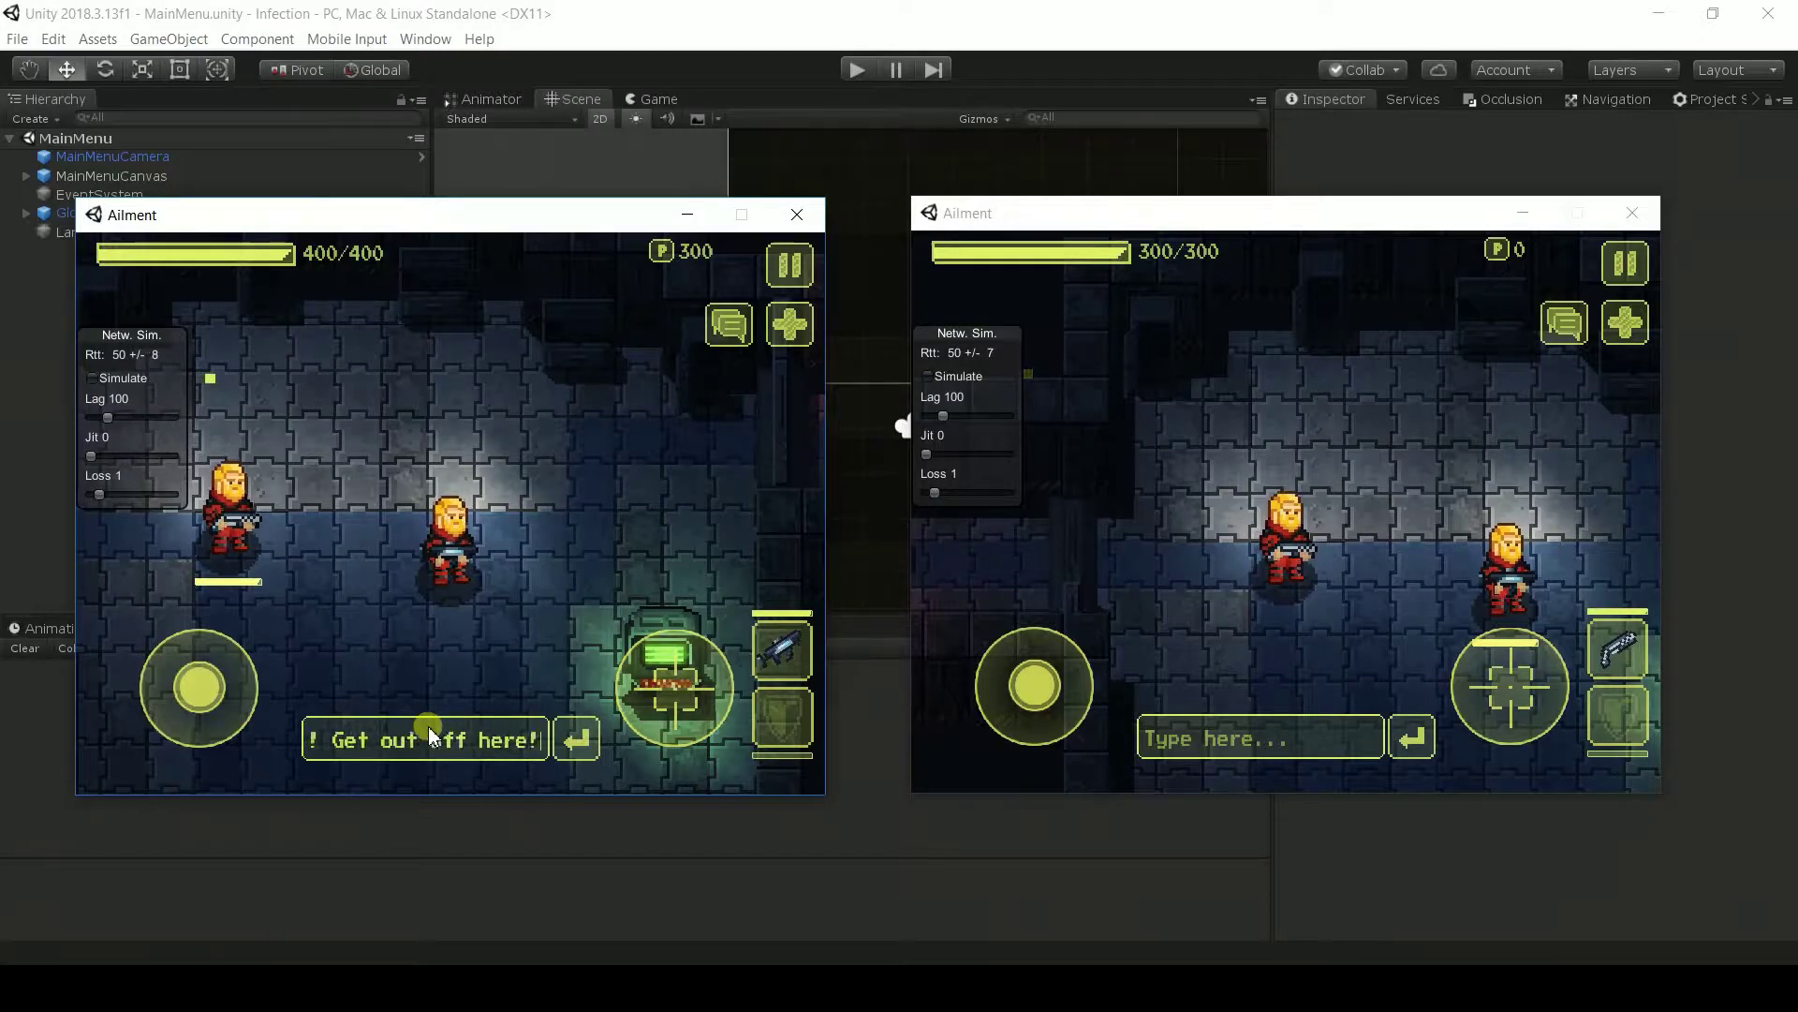
left_click(578, 741)
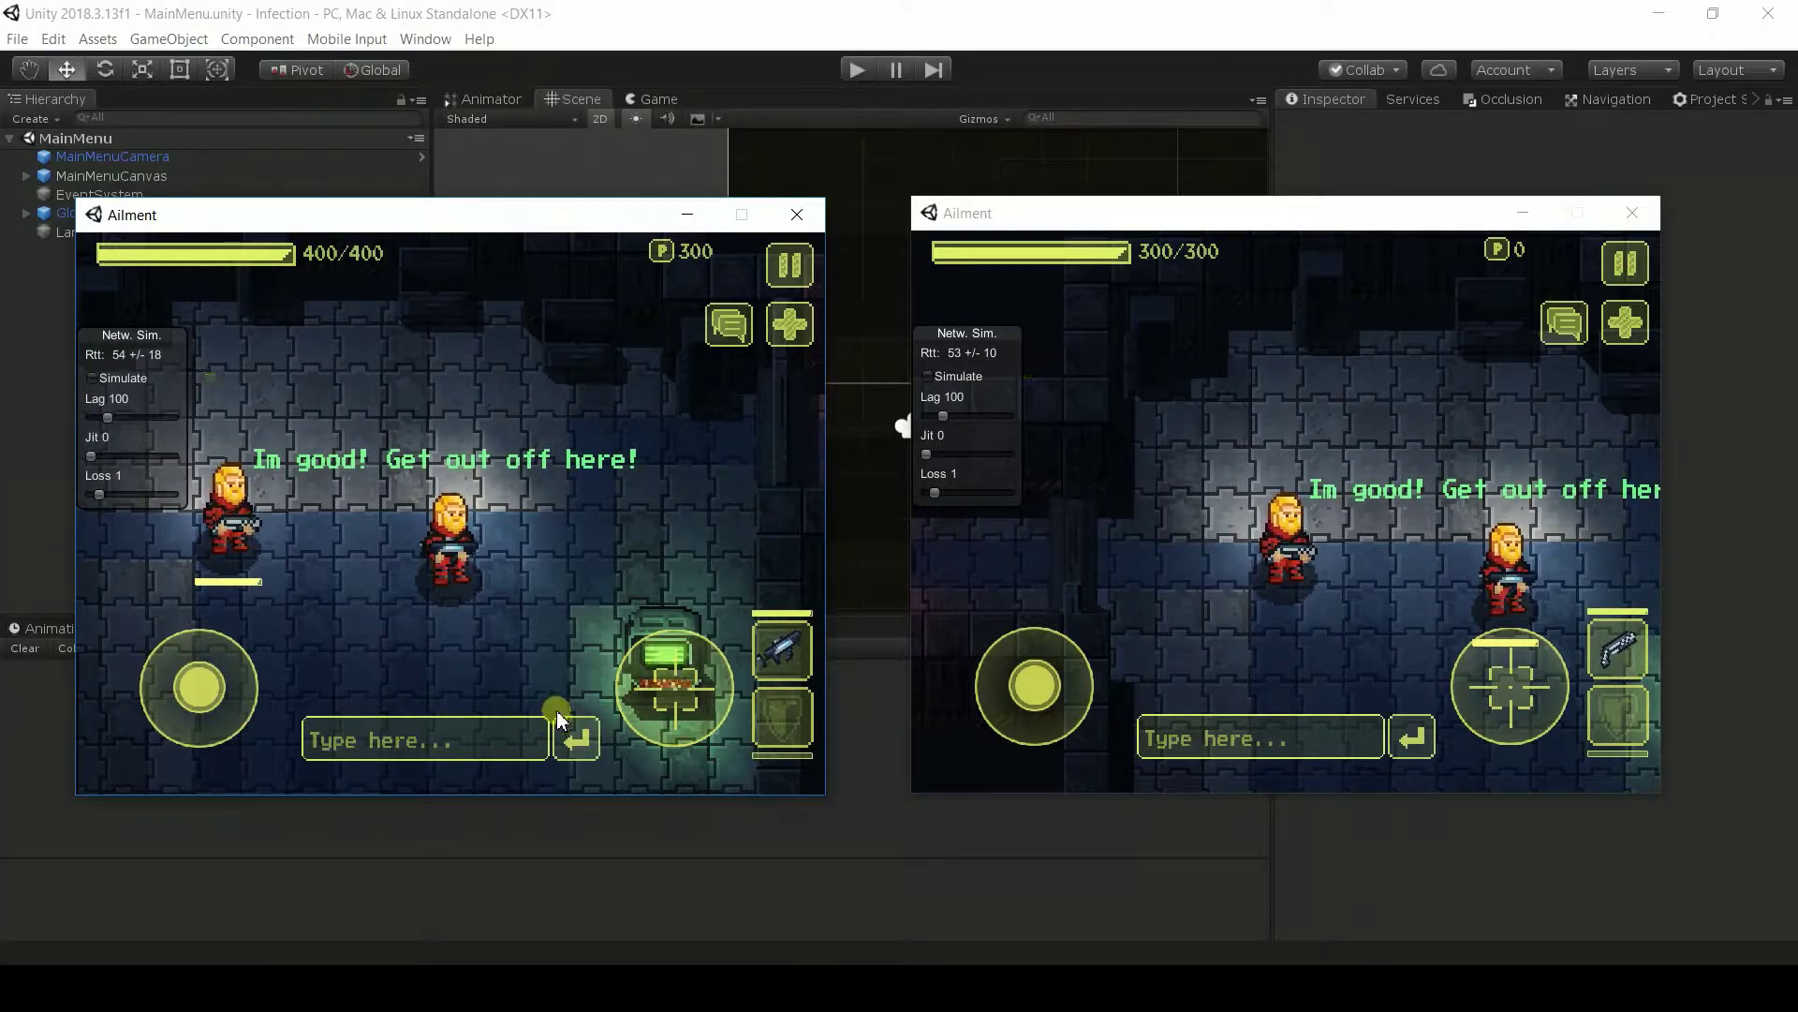
key("w")
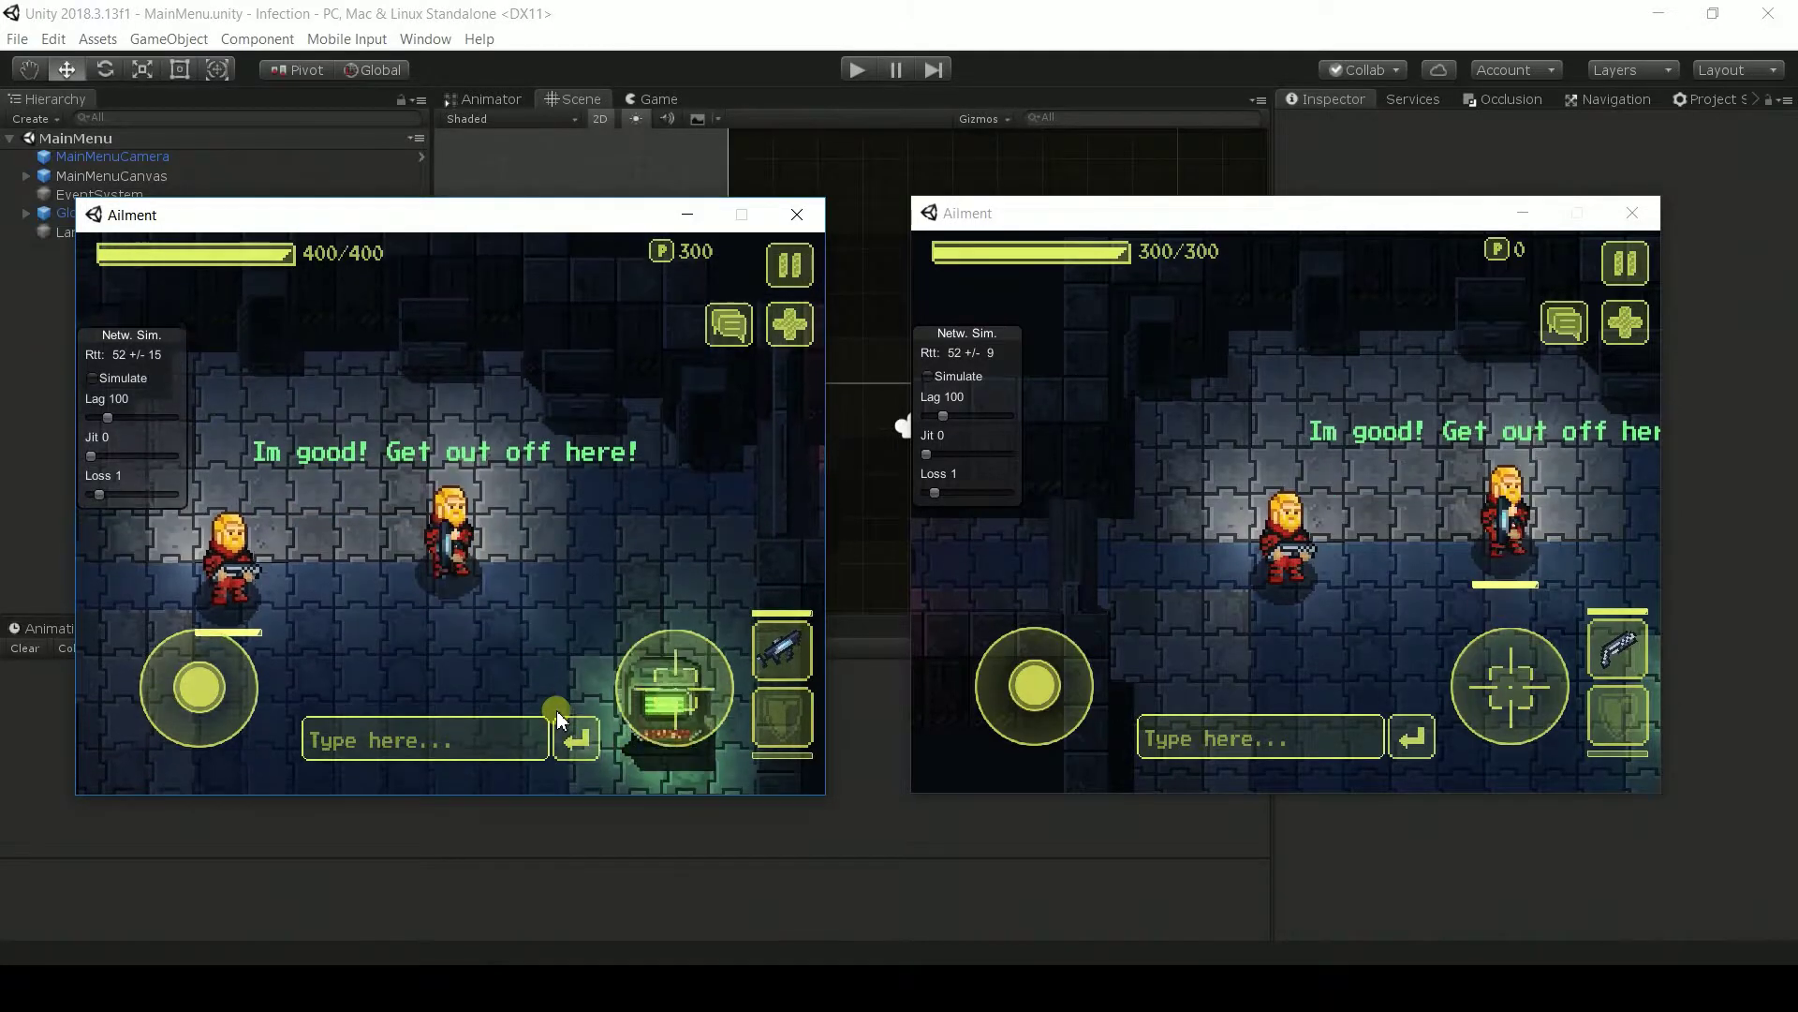
key("s")
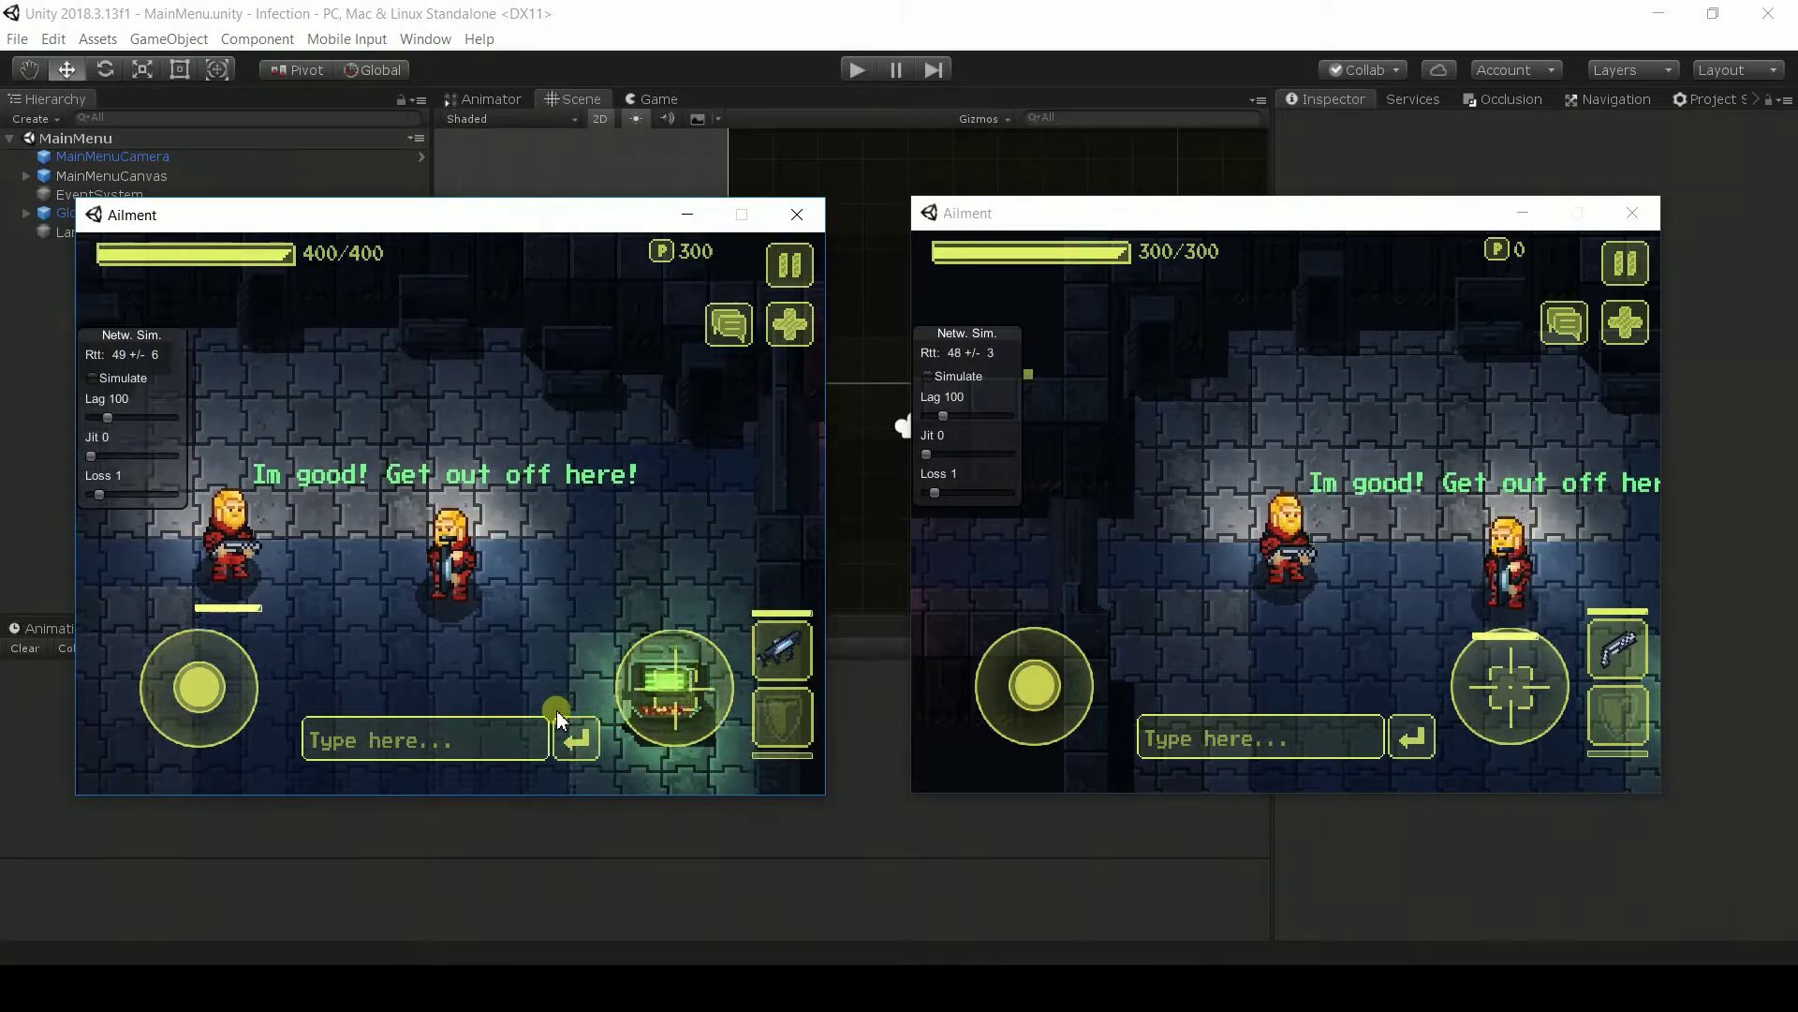
- Hide the left chat input, then dismiss the right window's add 200 HP prompt with Назад
left_click(728, 324)
left_click(1565, 328)
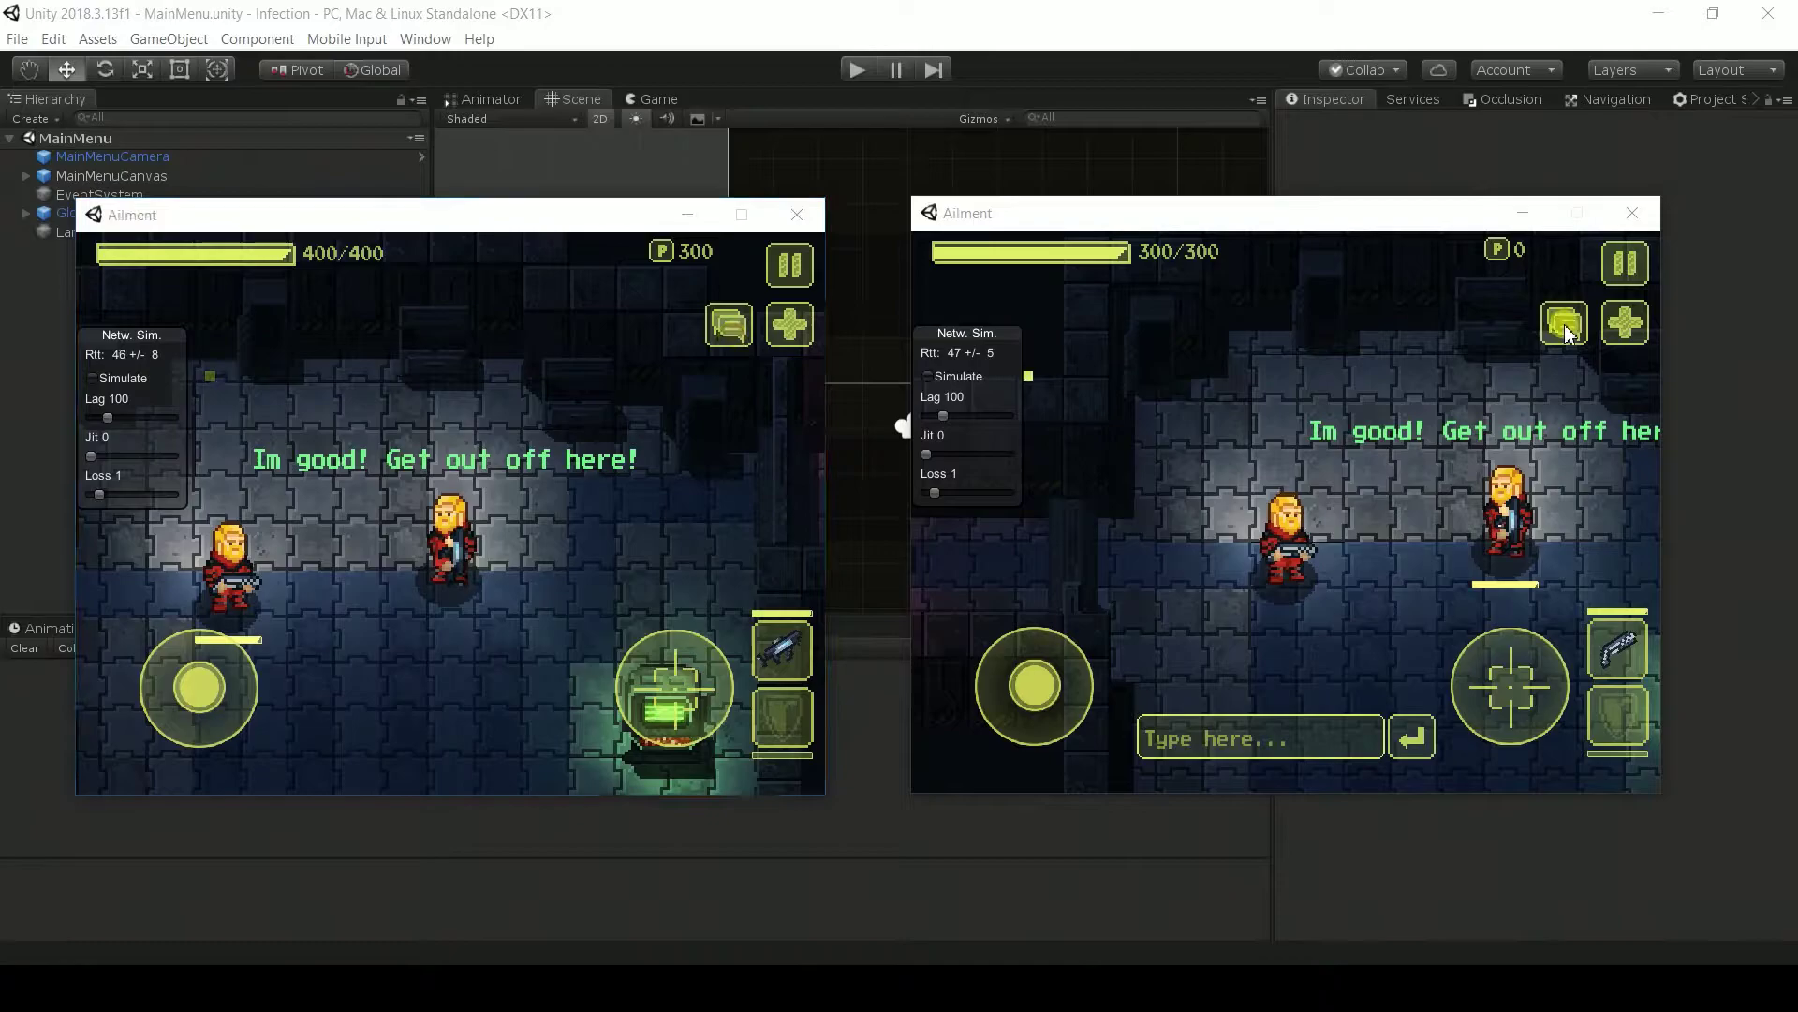
left_click(1618, 336)
left_click(1351, 498)
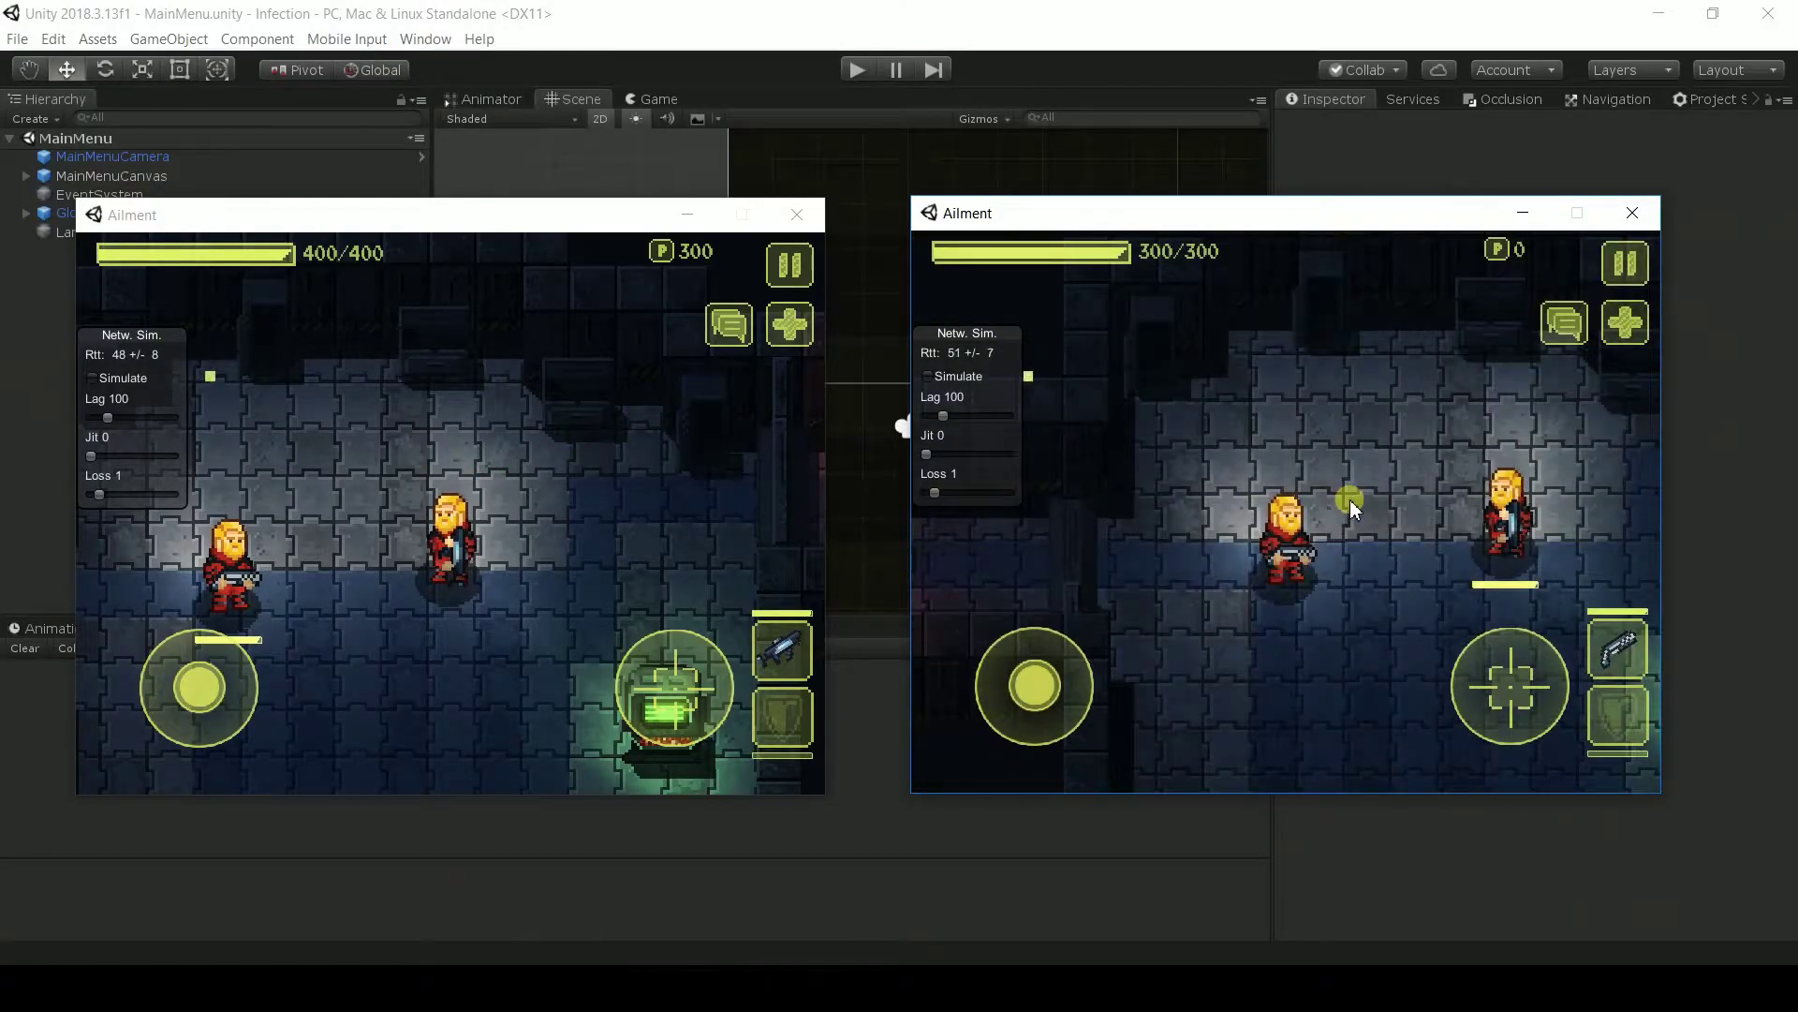